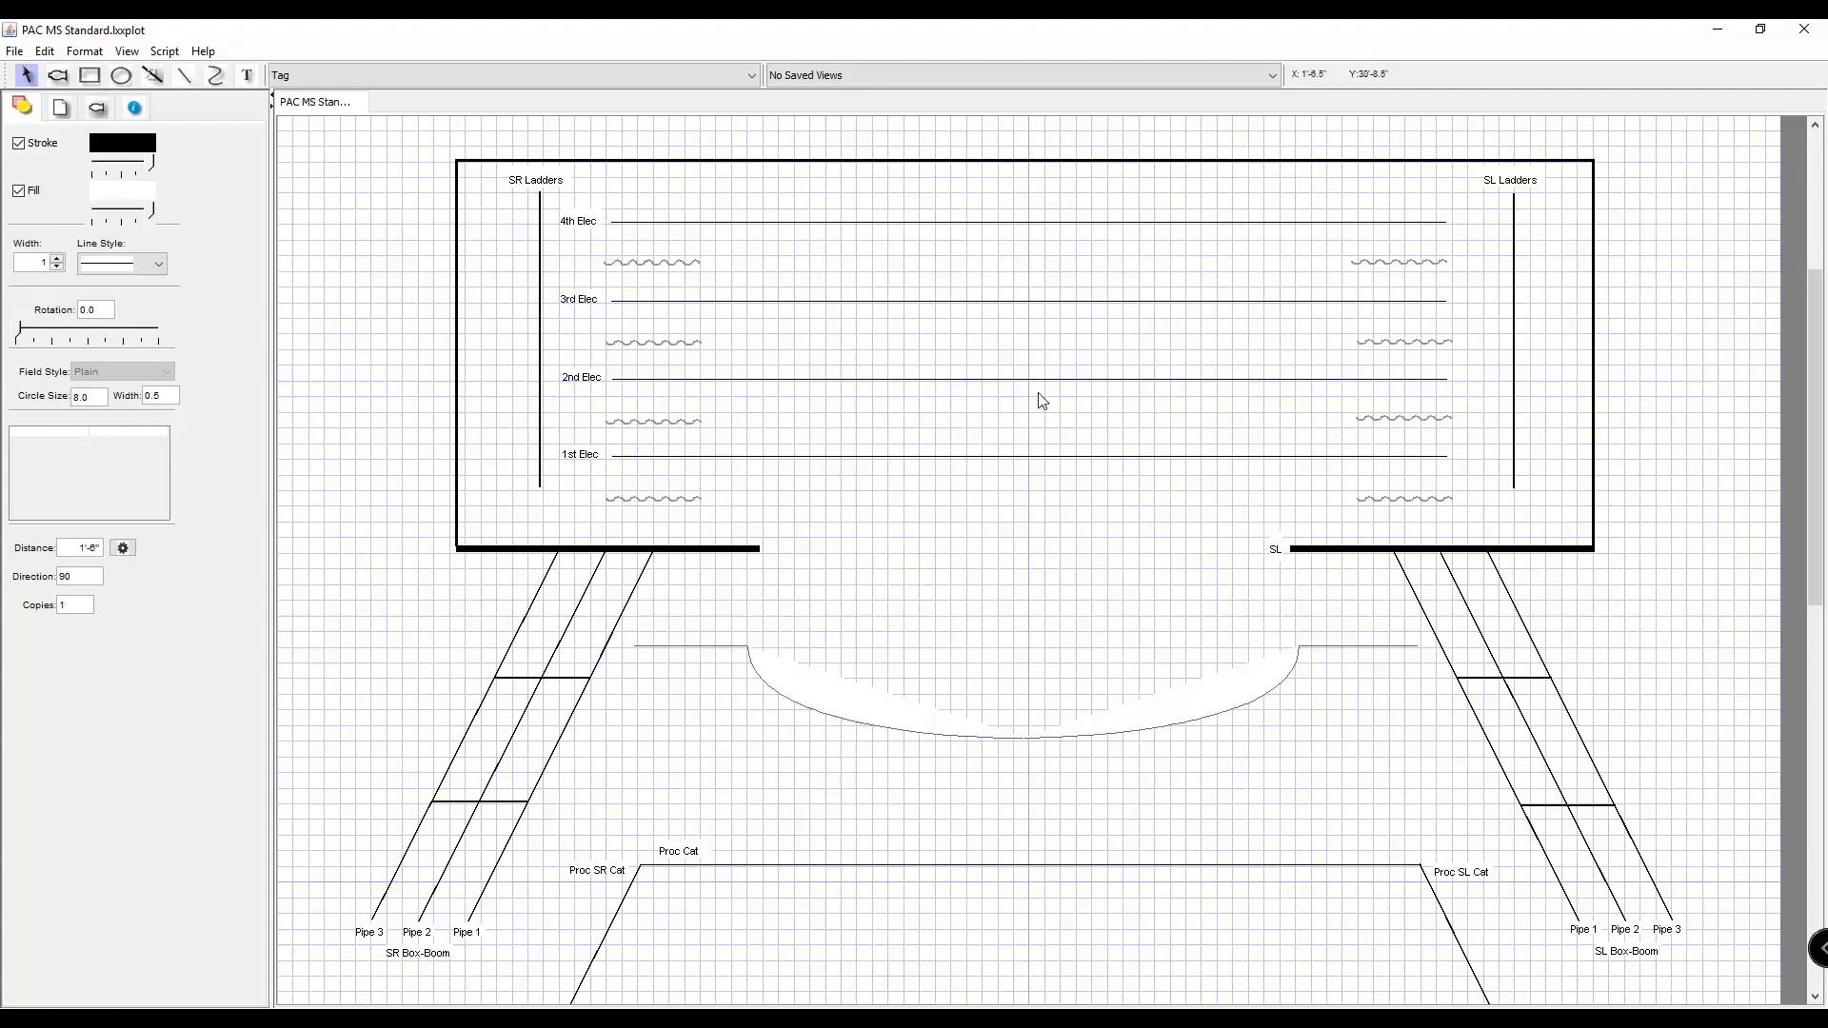
Examine the light plot template, from the ladders and electrics down to the FOH positions and the title block.
scroll(1011, 379, down, 3)
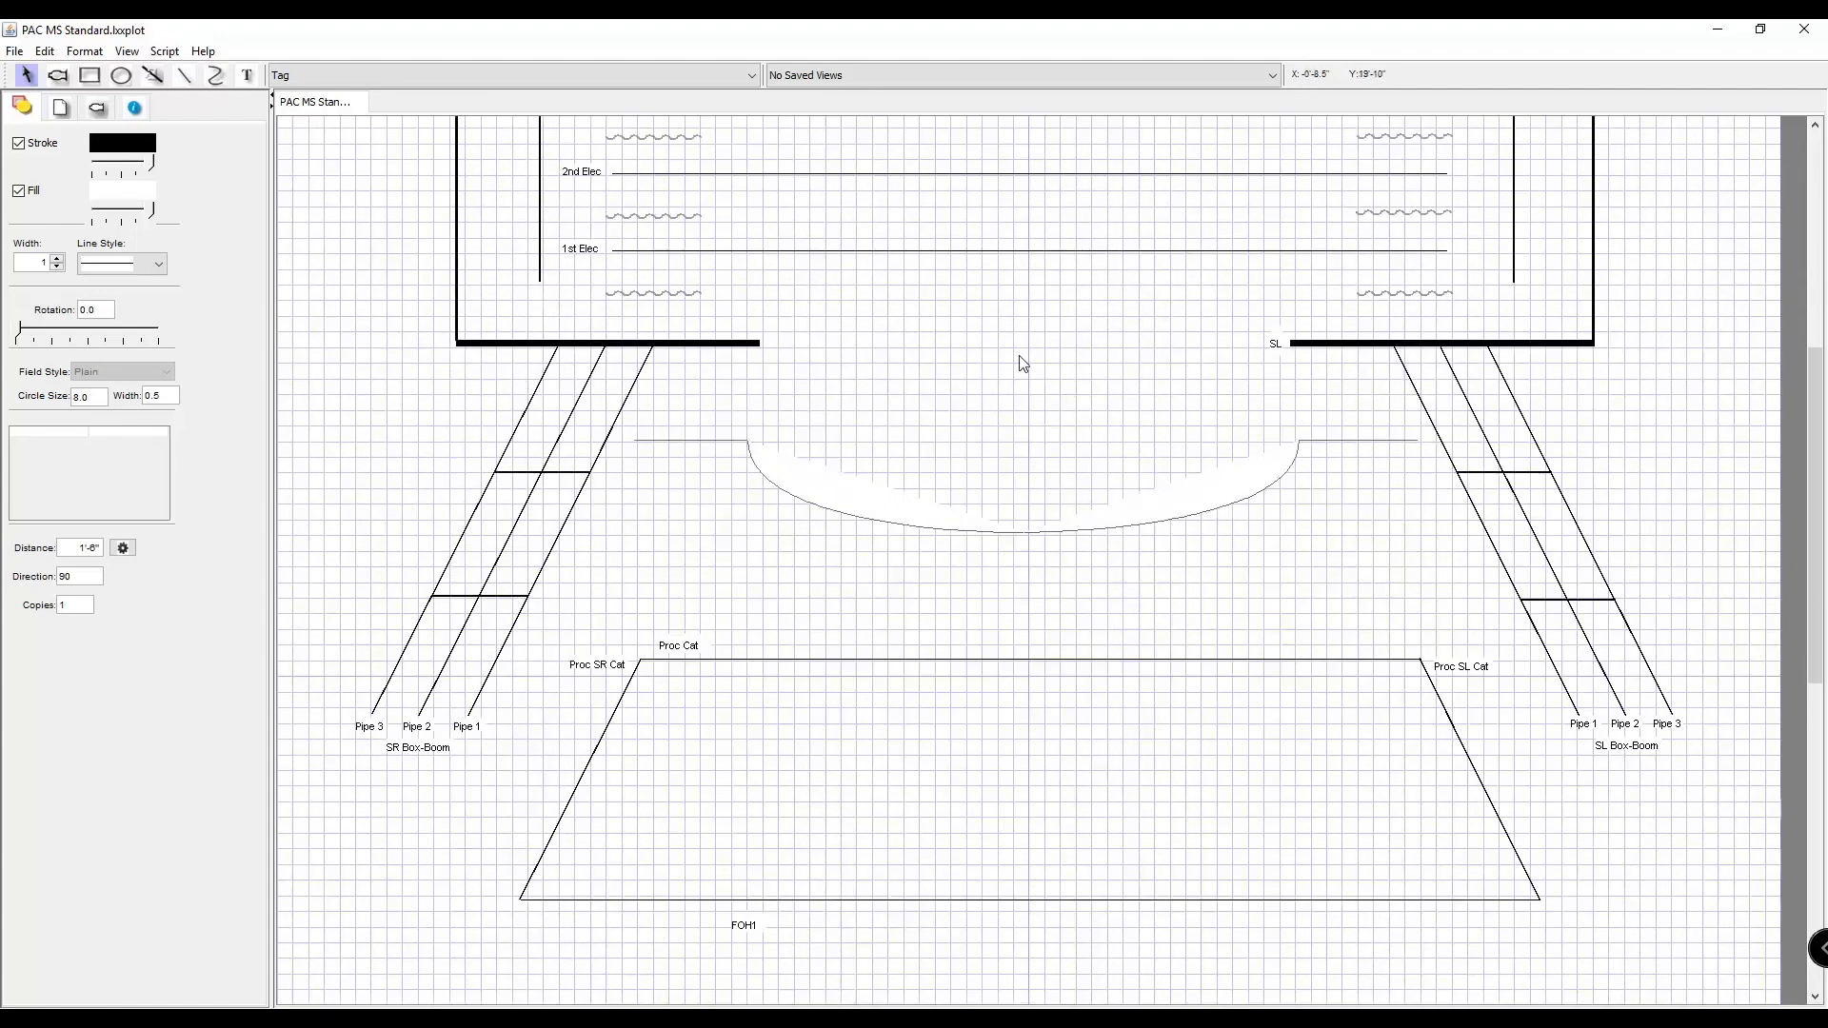
key(ctrl+minus)
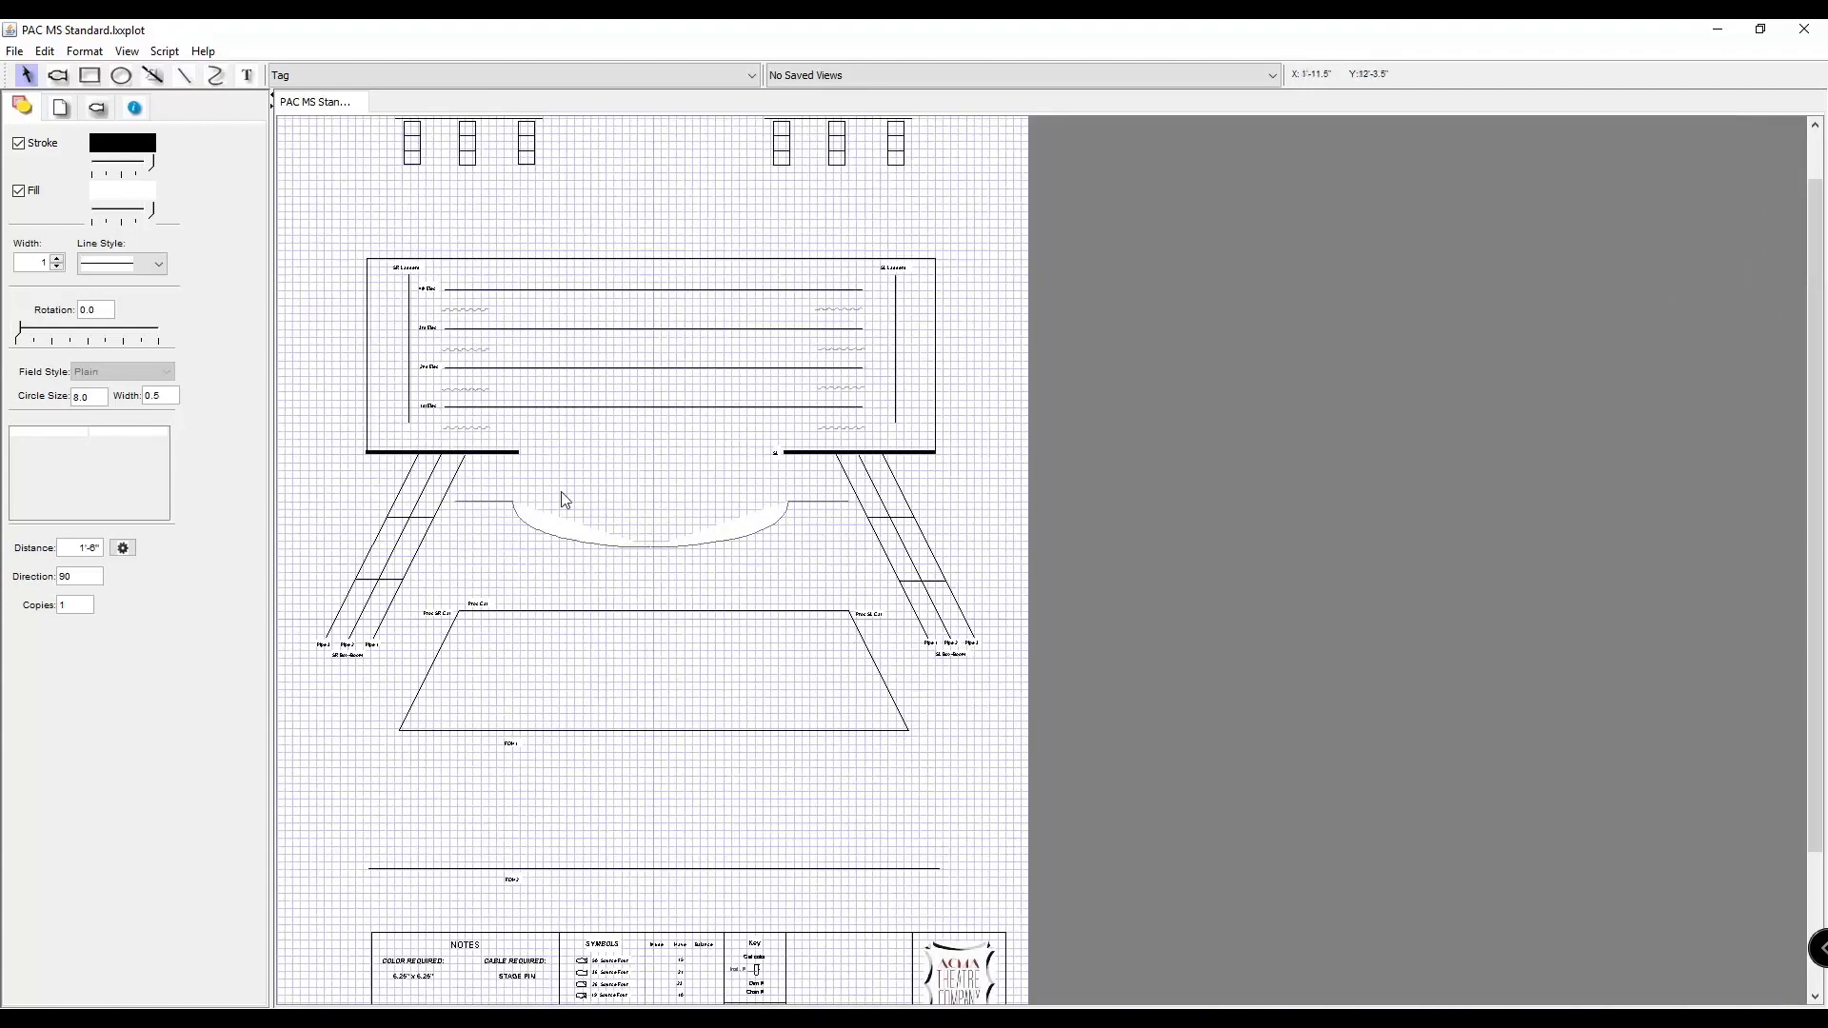
scroll(521, 472, up, 1)
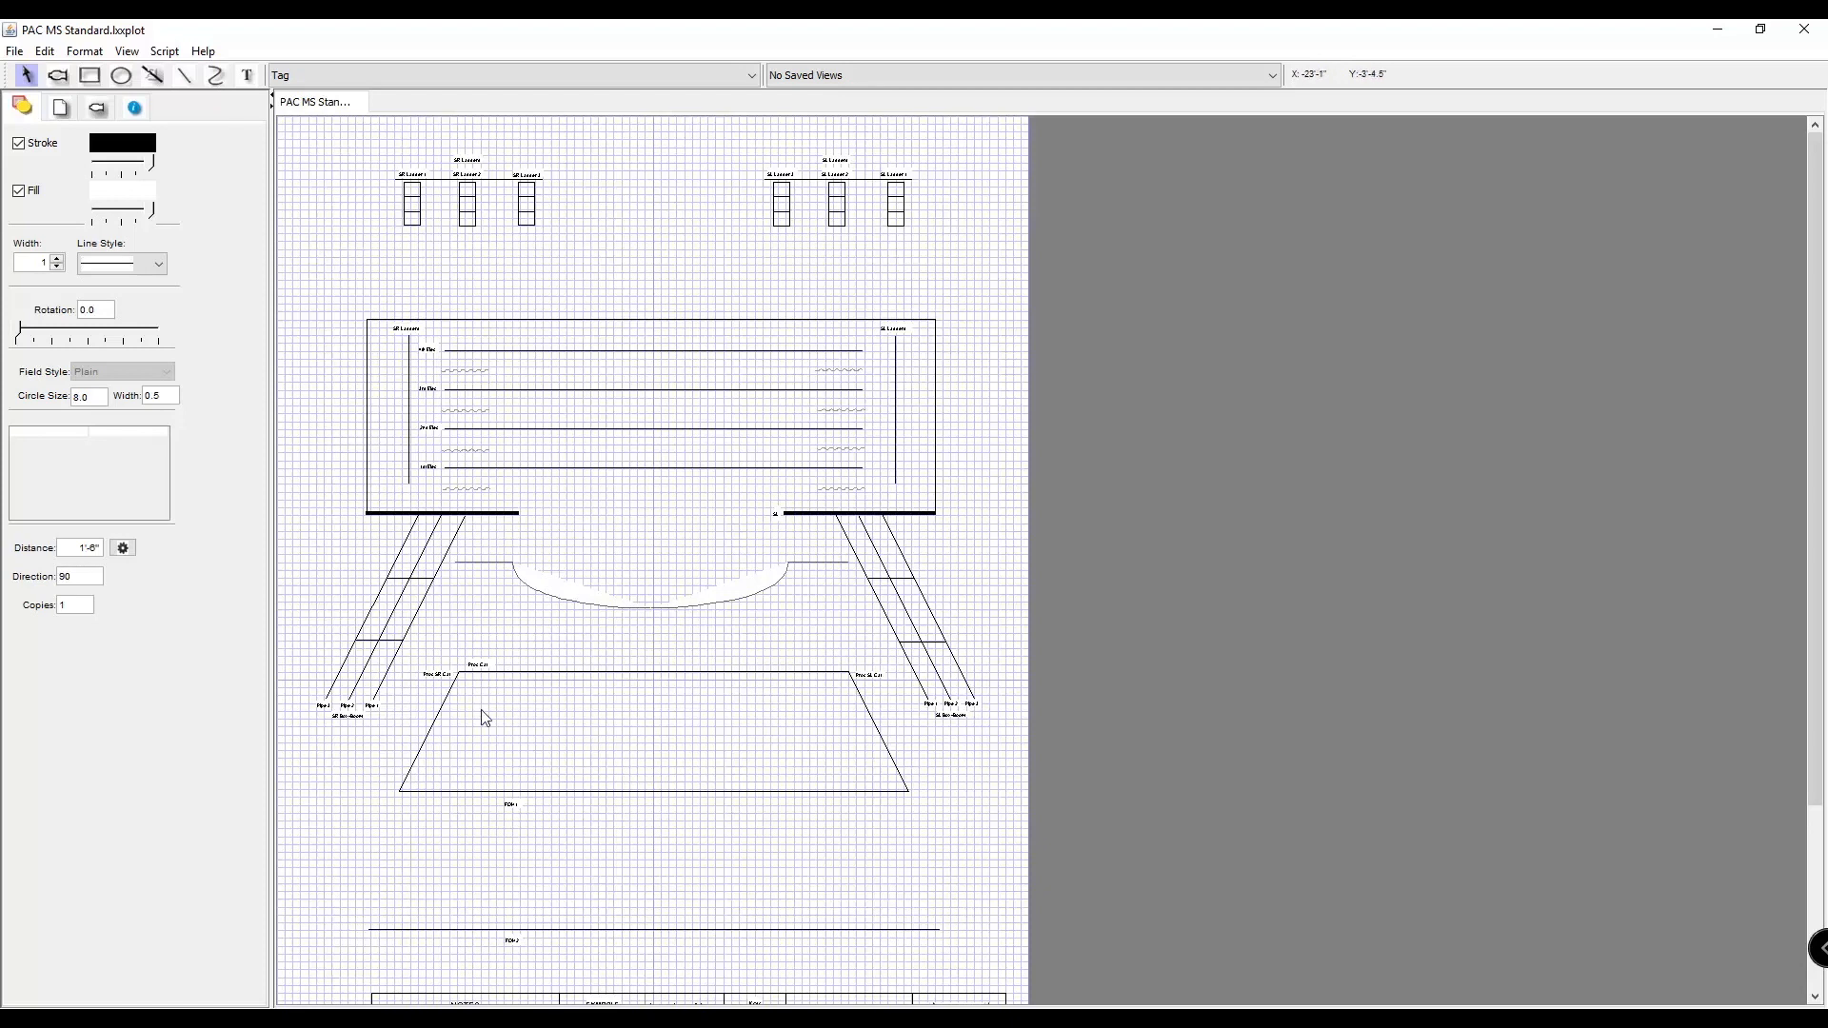
scroll(519, 716, down, 2)
key(ctrl+=)
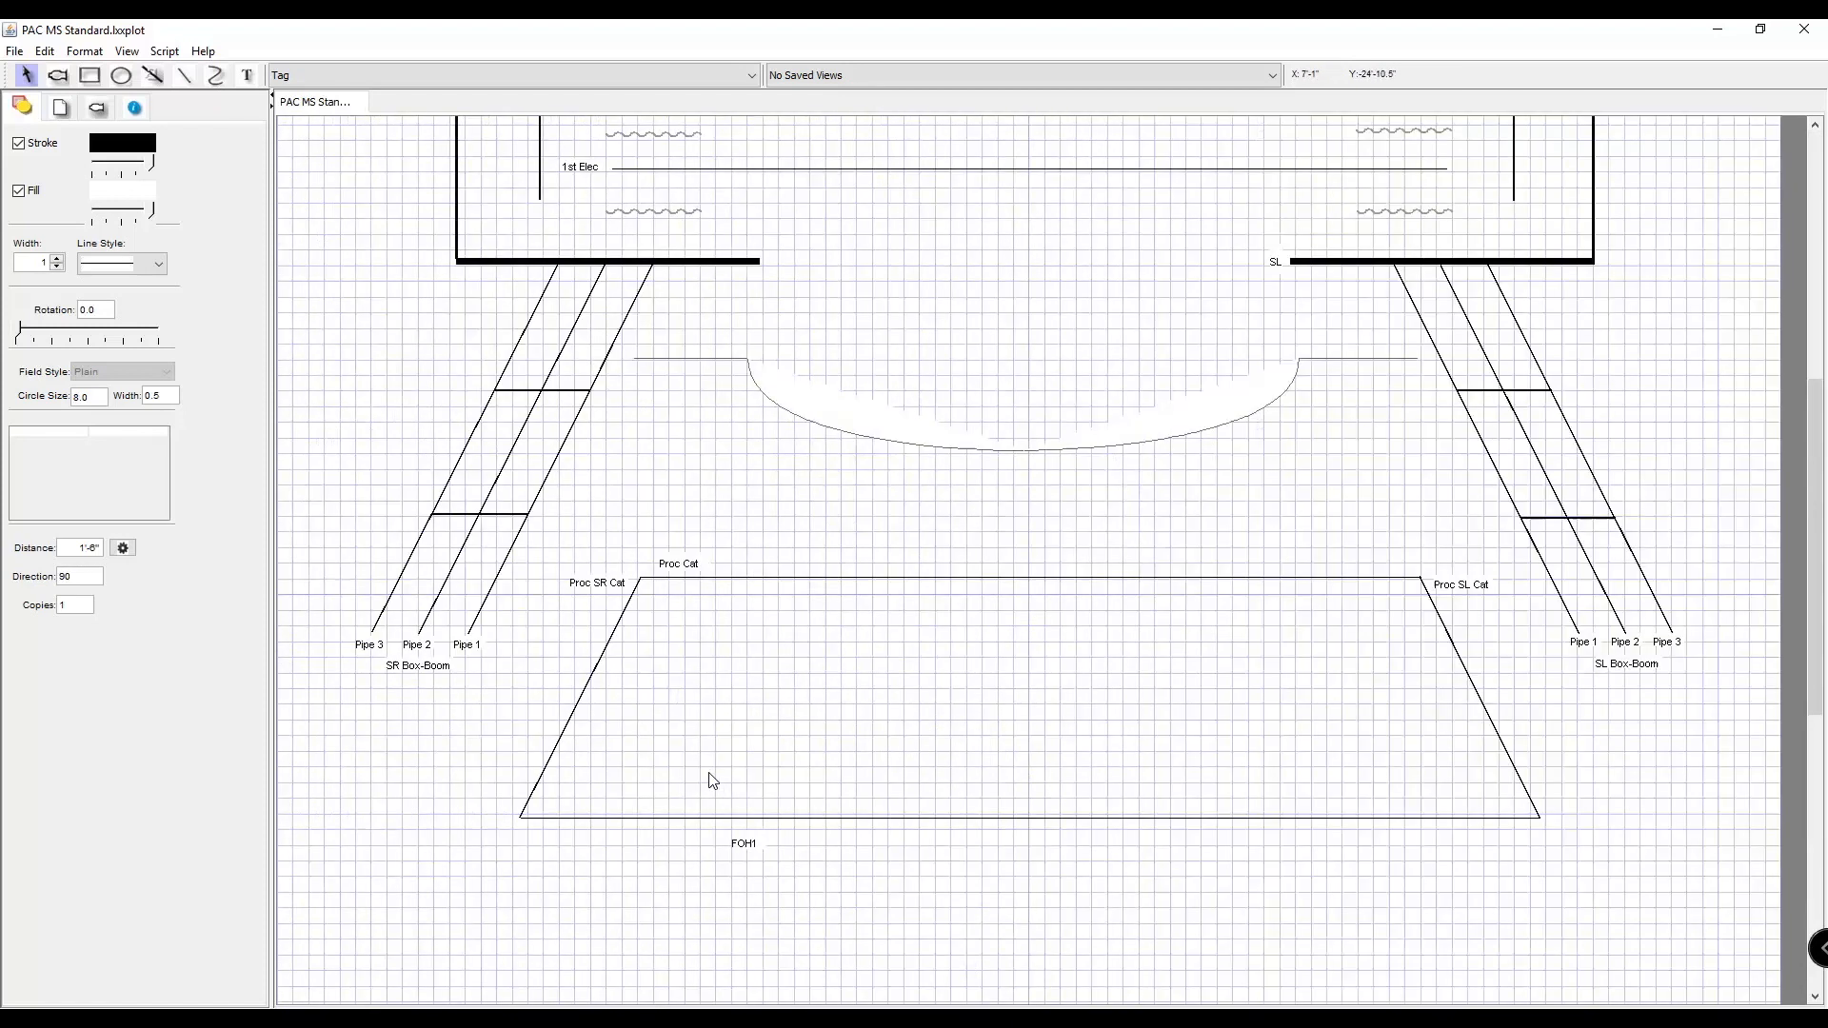
scroll(713, 780, down, 7)
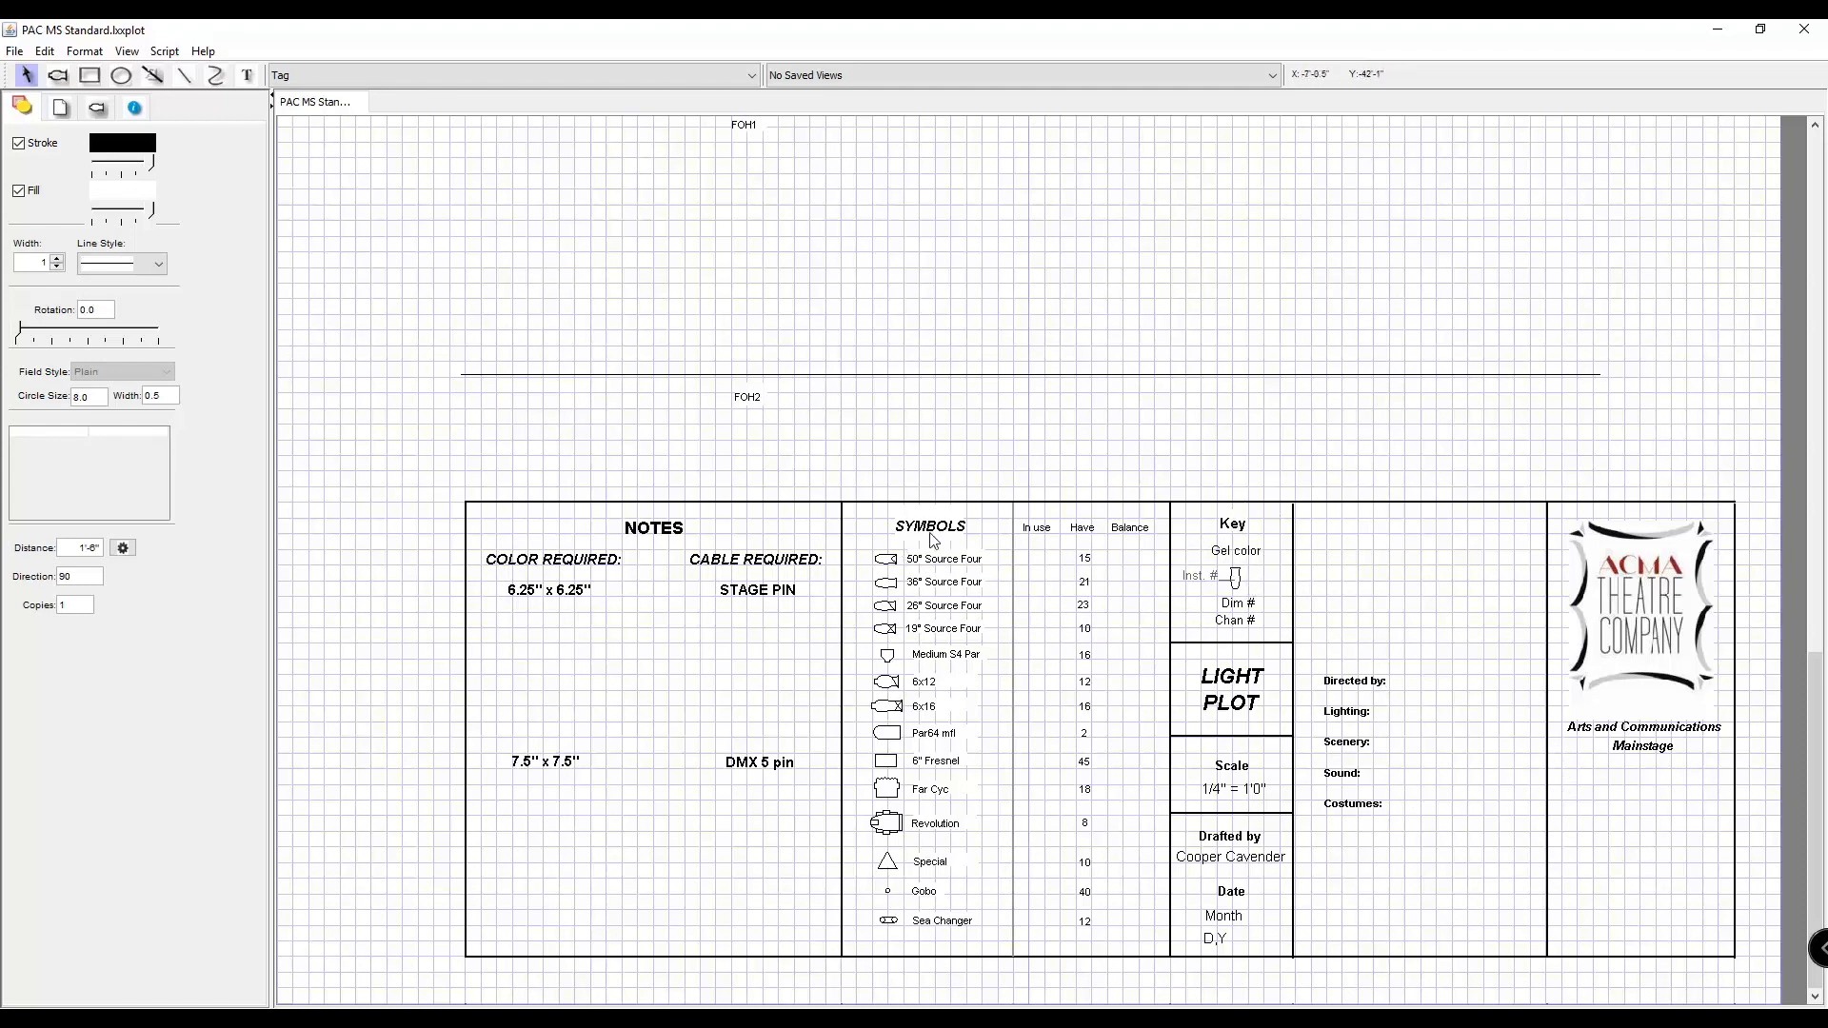
scroll(984, 529, up, 20)
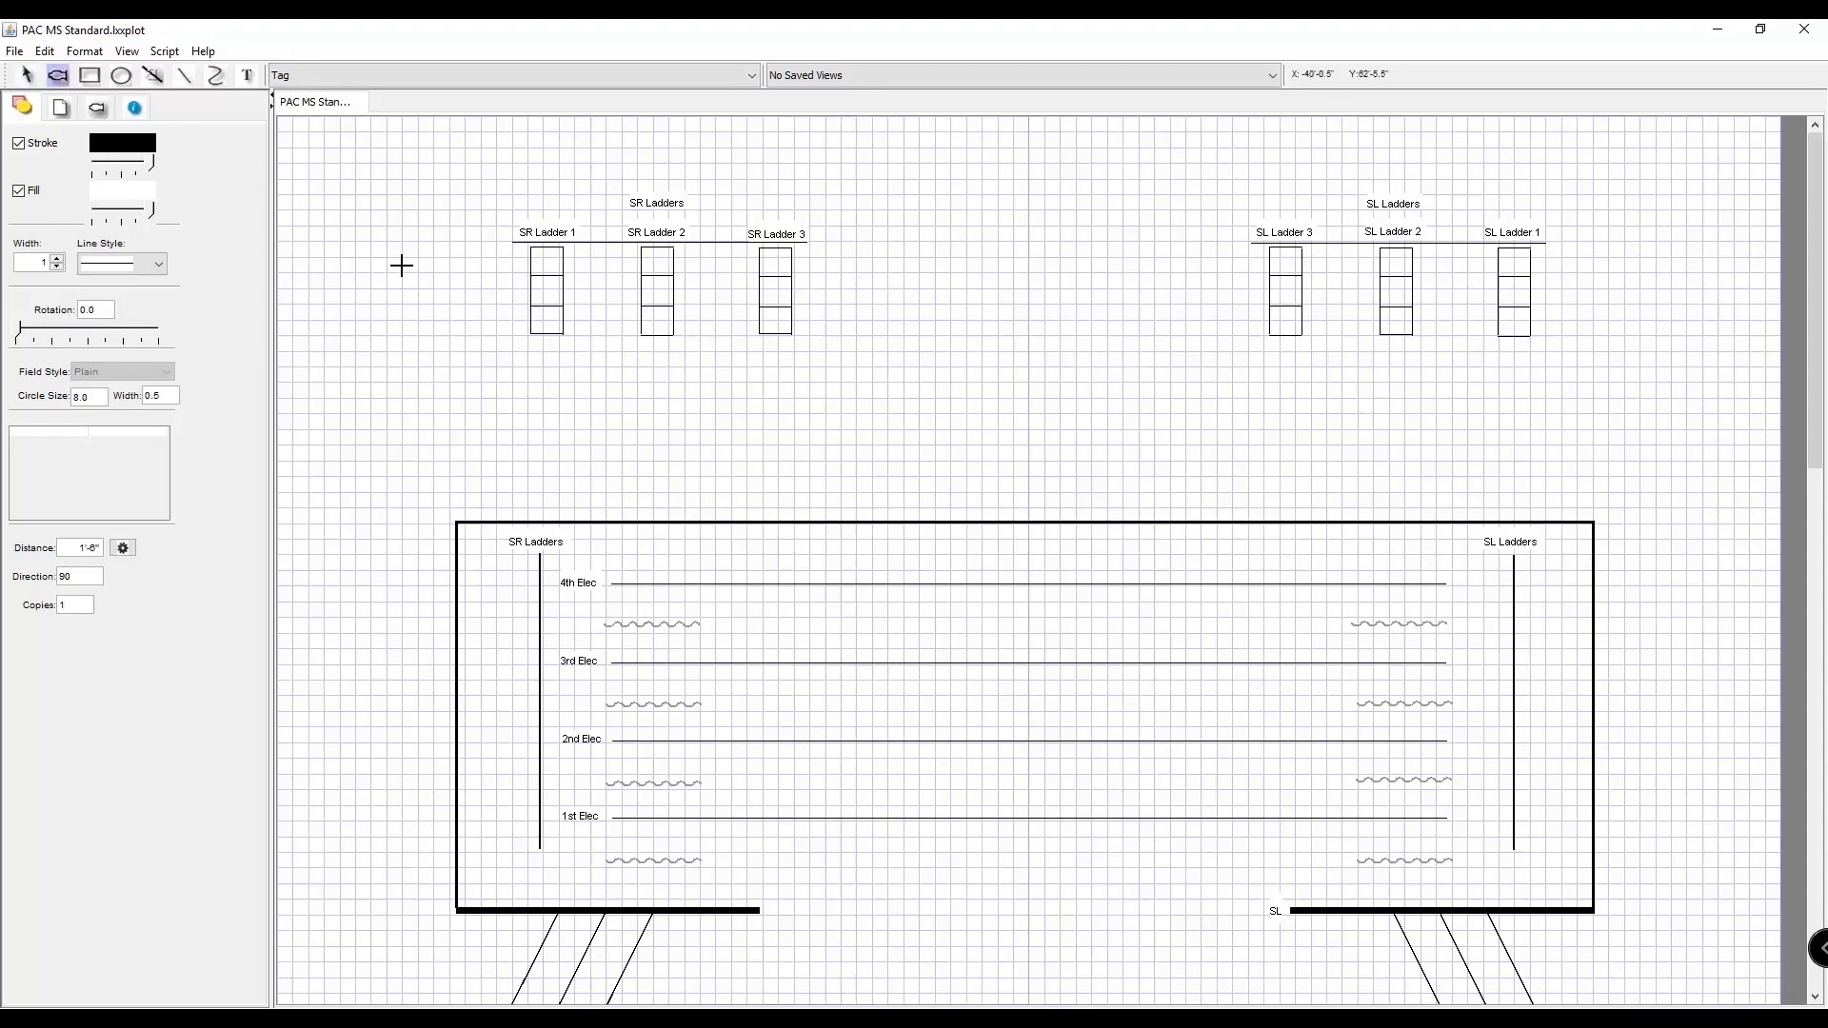
Look through the shape and line drawing tools, then return to the selection tool.
click(90, 76)
click(121, 76)
click(152, 75)
click(184, 76)
click(89, 76)
click(27, 75)
scroll(1039, 316, down, 4)
scroll(1039, 316, up, 4)
Review the document settings and layers, the fixture symbol library and the instrument data fields.
click(62, 107)
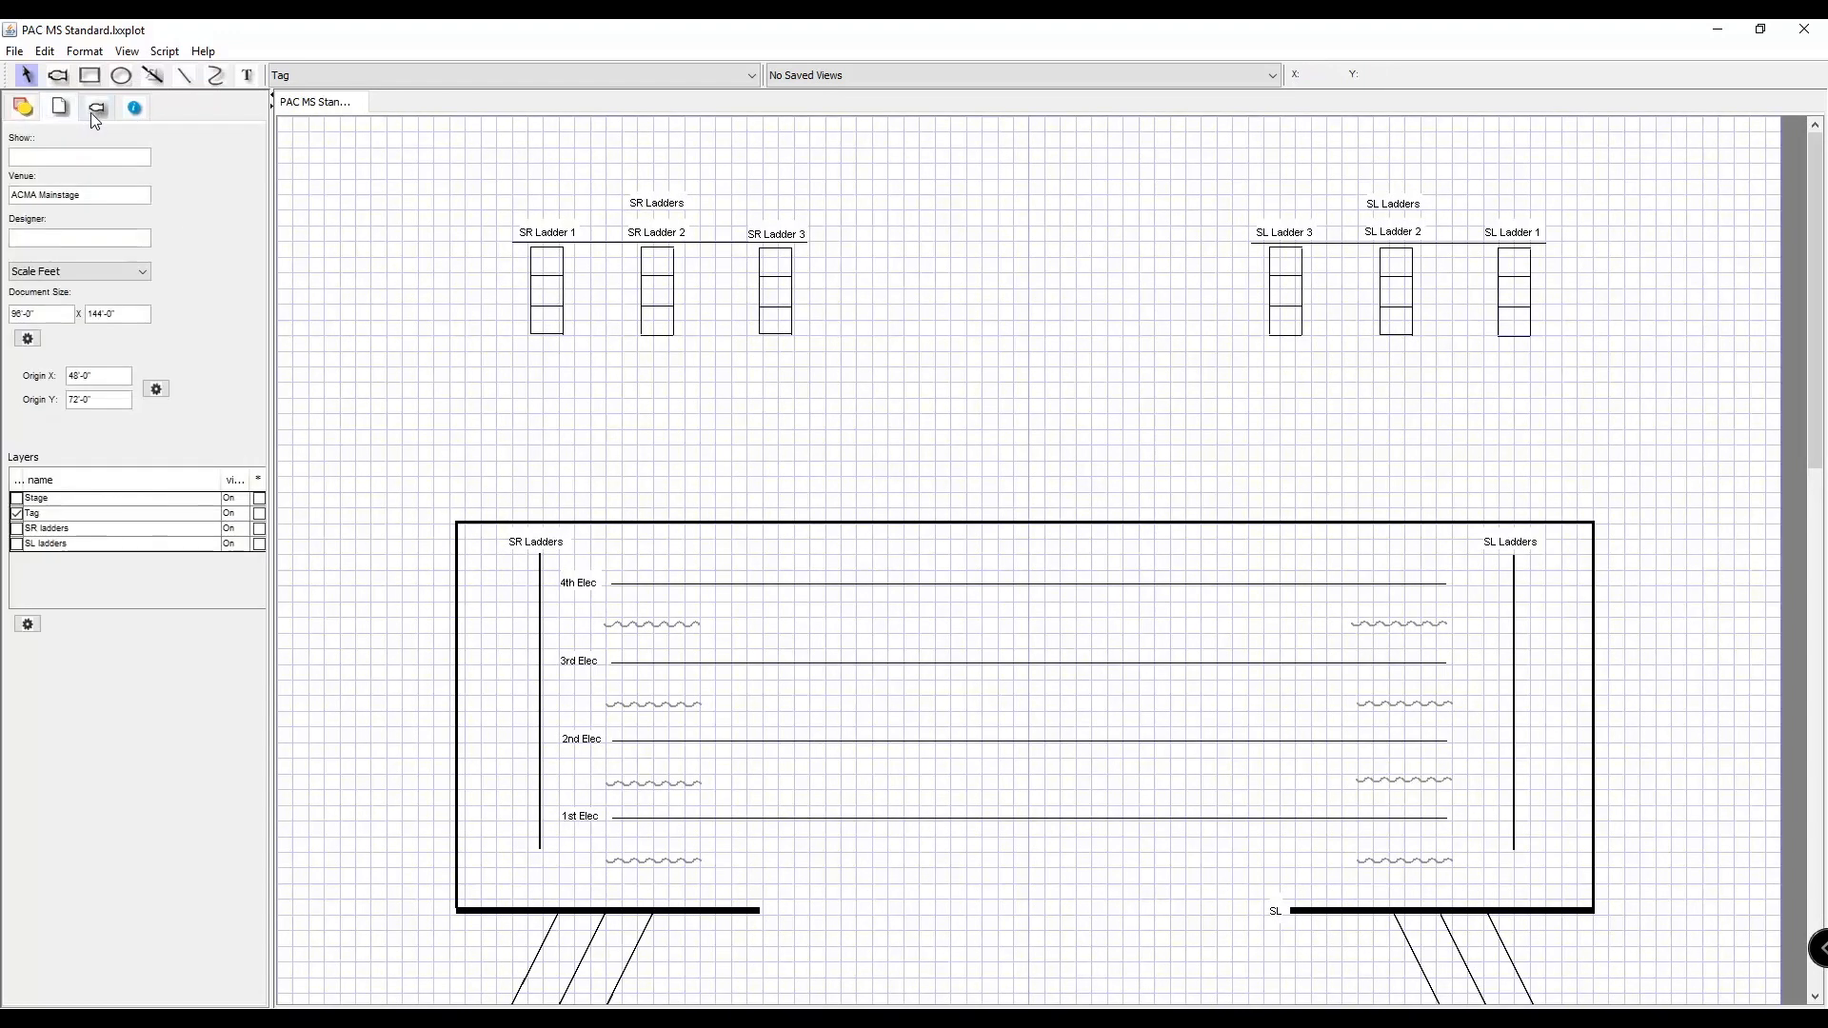
click(96, 109)
click(60, 107)
drag(273, 433, 310, 433)
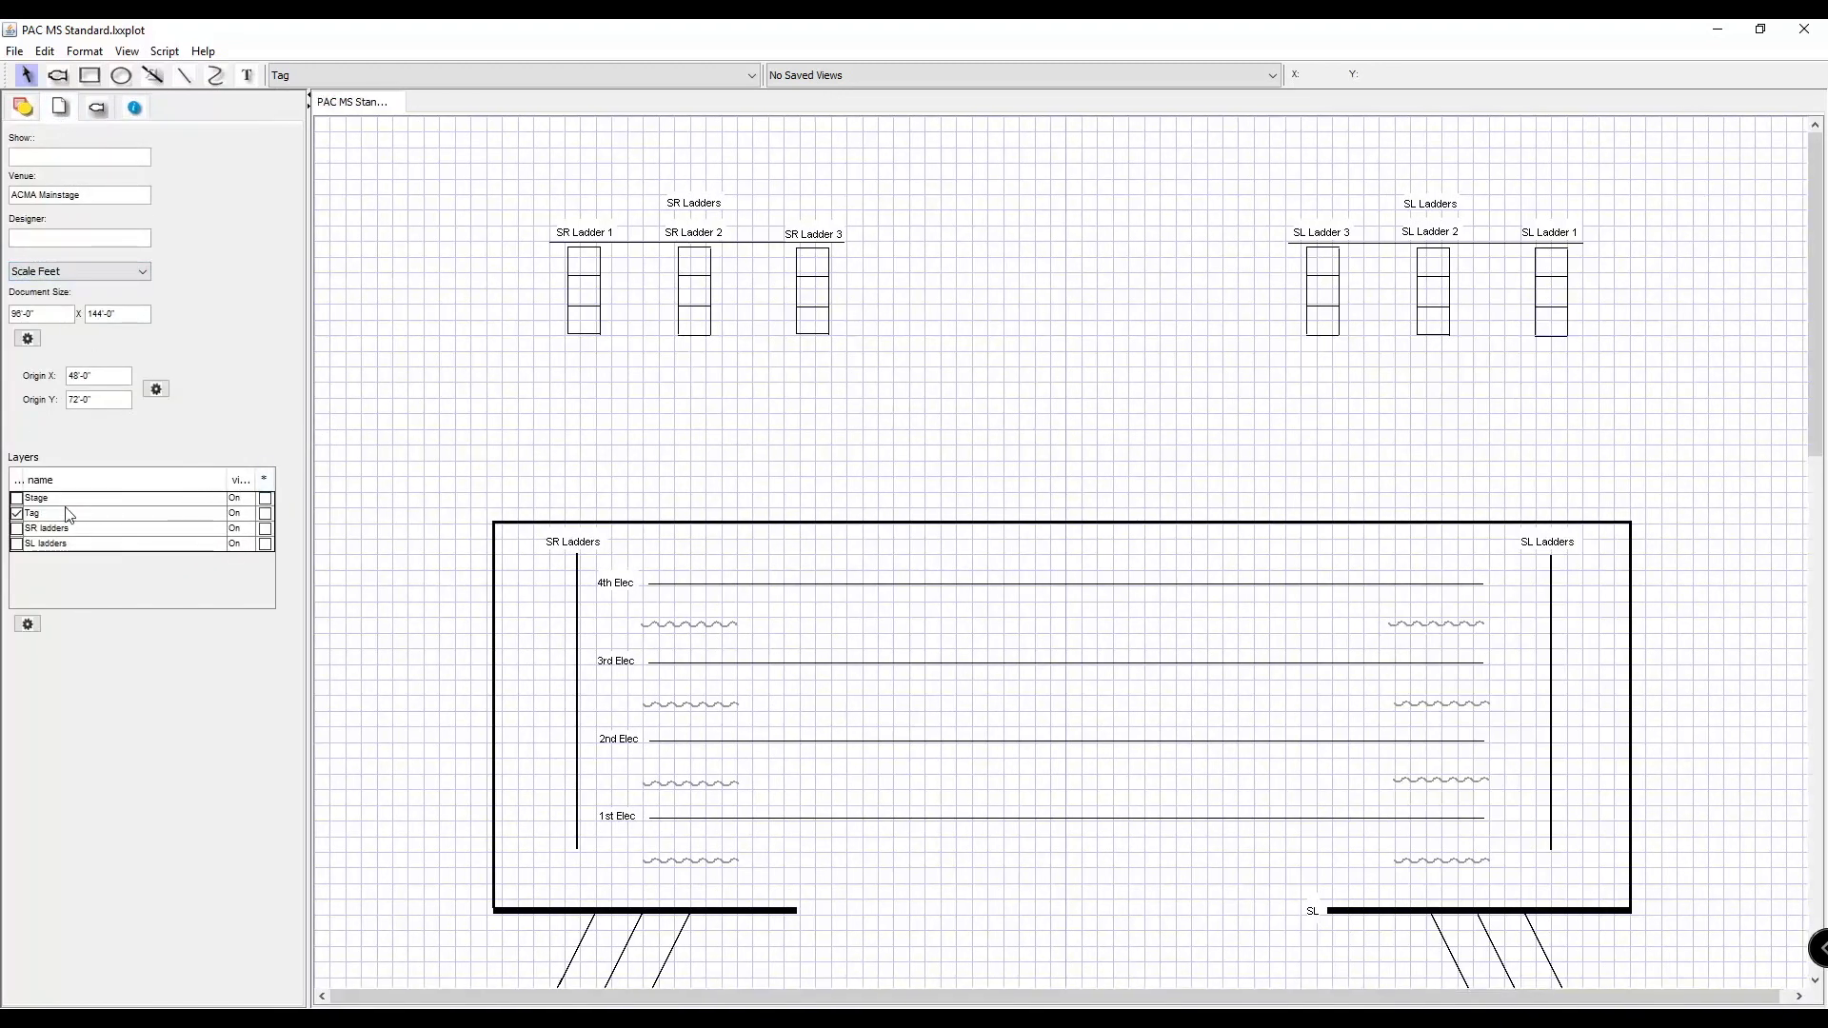
click(93, 111)
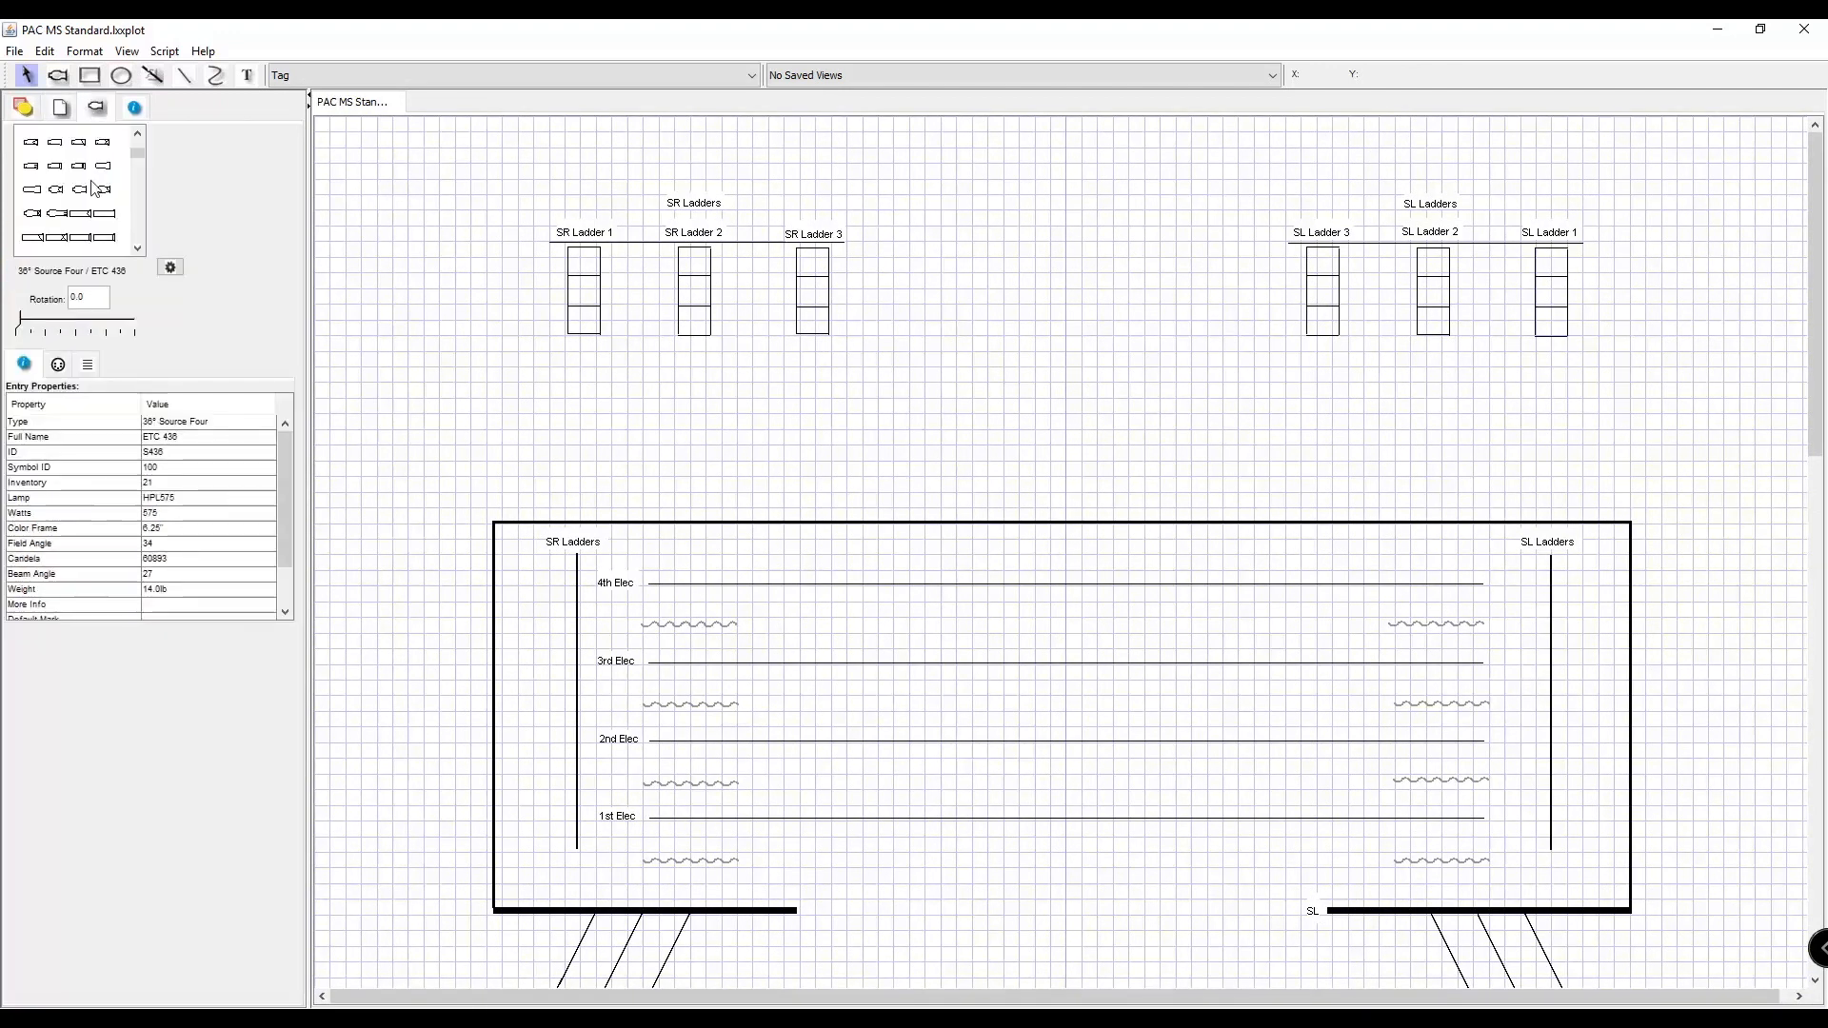
click(133, 107)
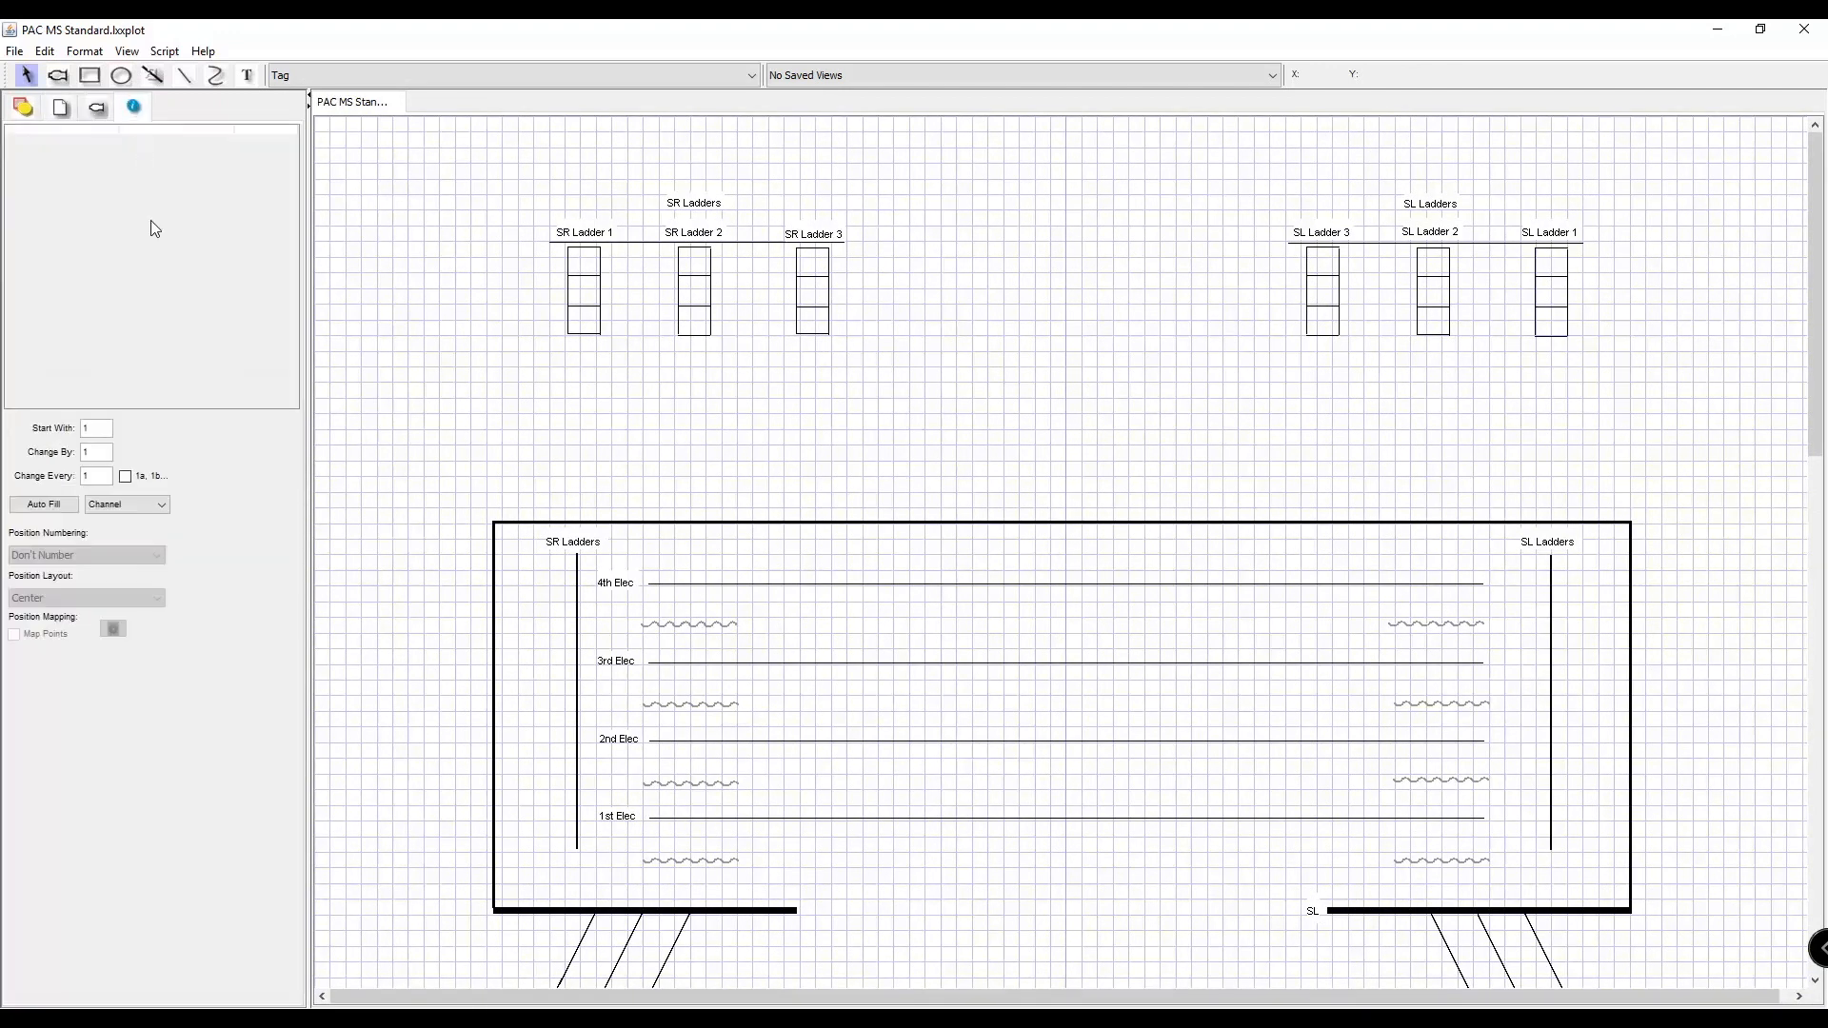
click(105, 109)
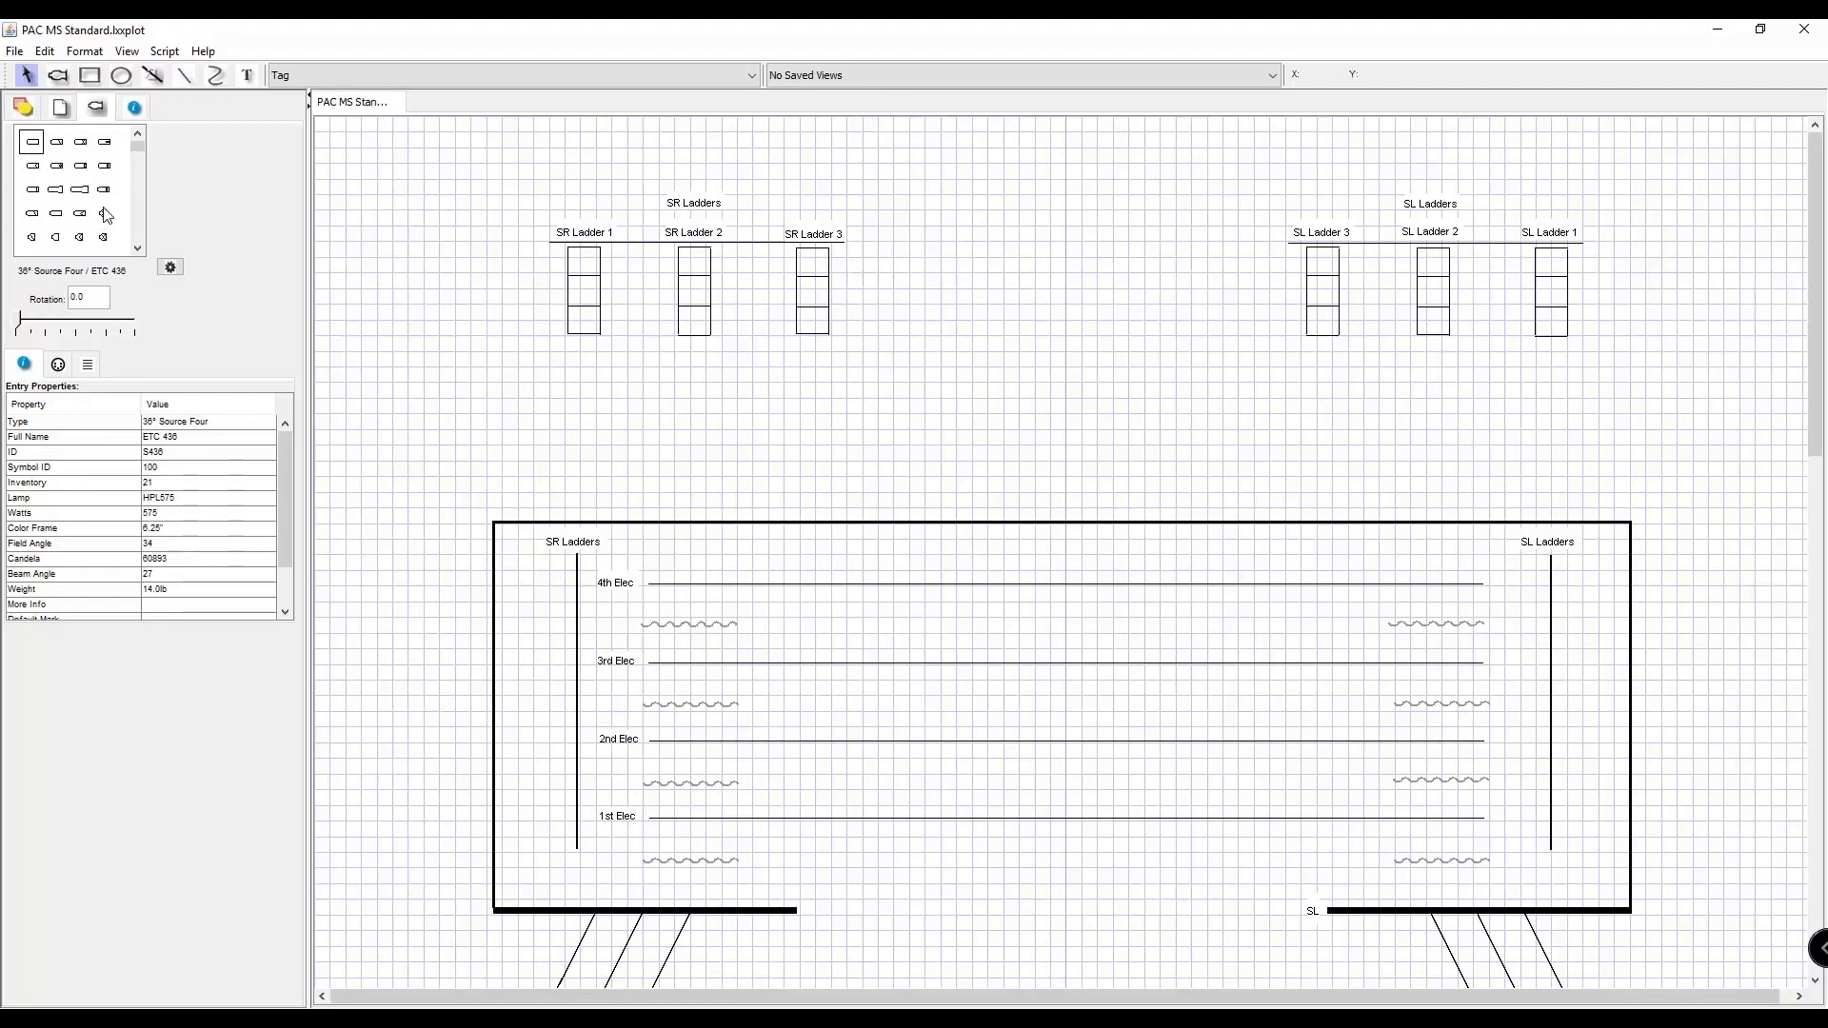
Examine the fixture symbols, the symbol key and the hanging positions around FOH1 and FOH2.
scroll(106, 215, down, 1)
scroll(106, 169, down, 1)
scroll(83, 190, up, 2)
scroll(960, 410, down, 10)
scroll(959, 409, down, 2)
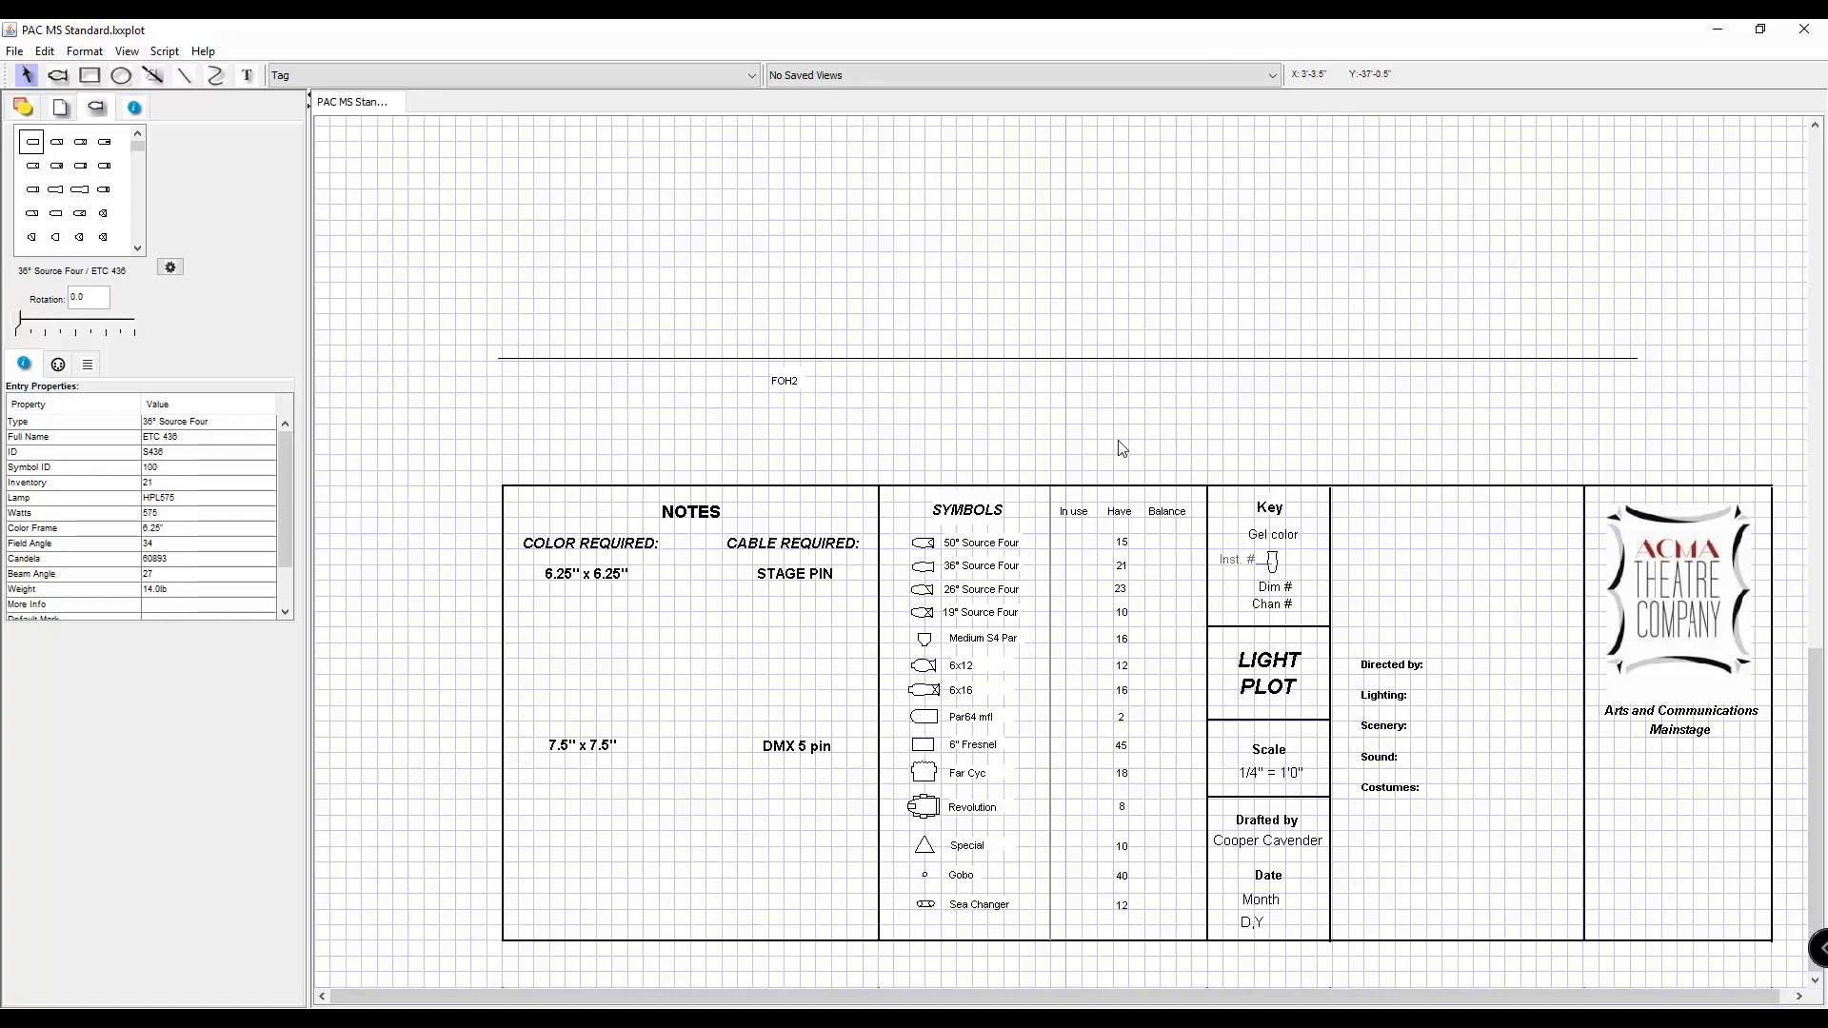
scroll(1122, 449, up, 9)
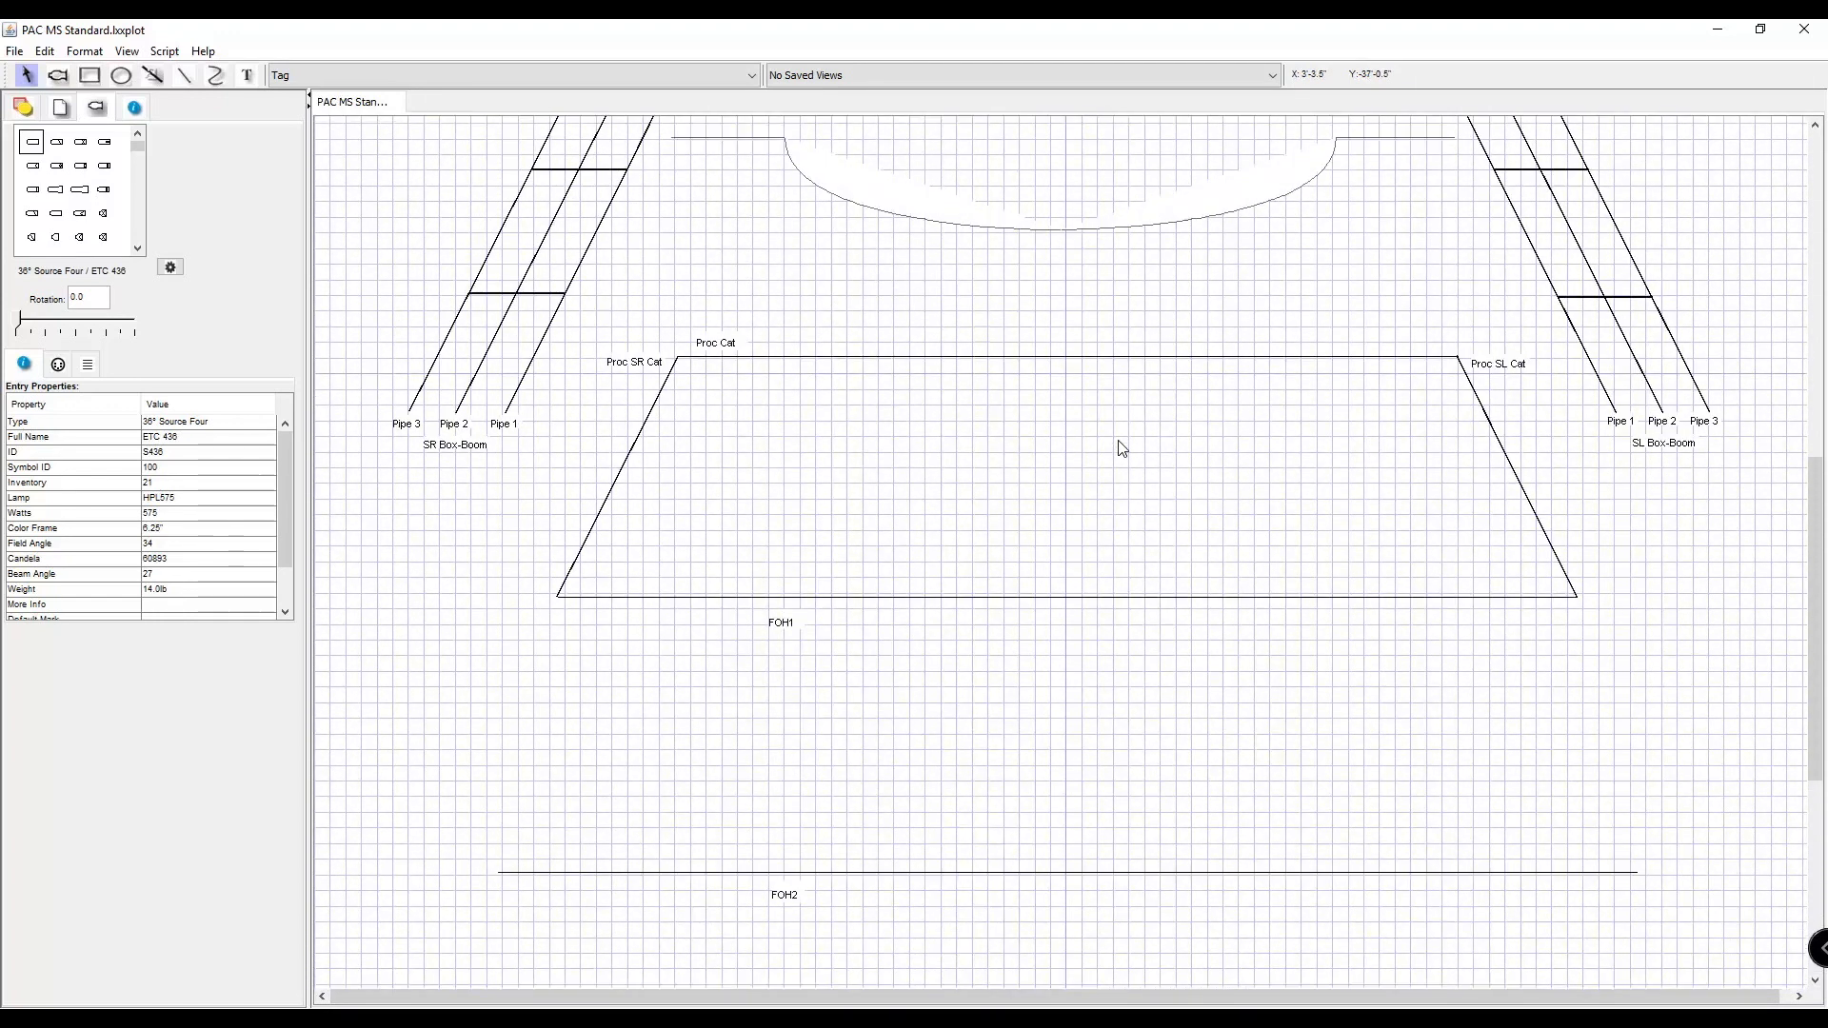
scroll(1122, 448, up, 5)
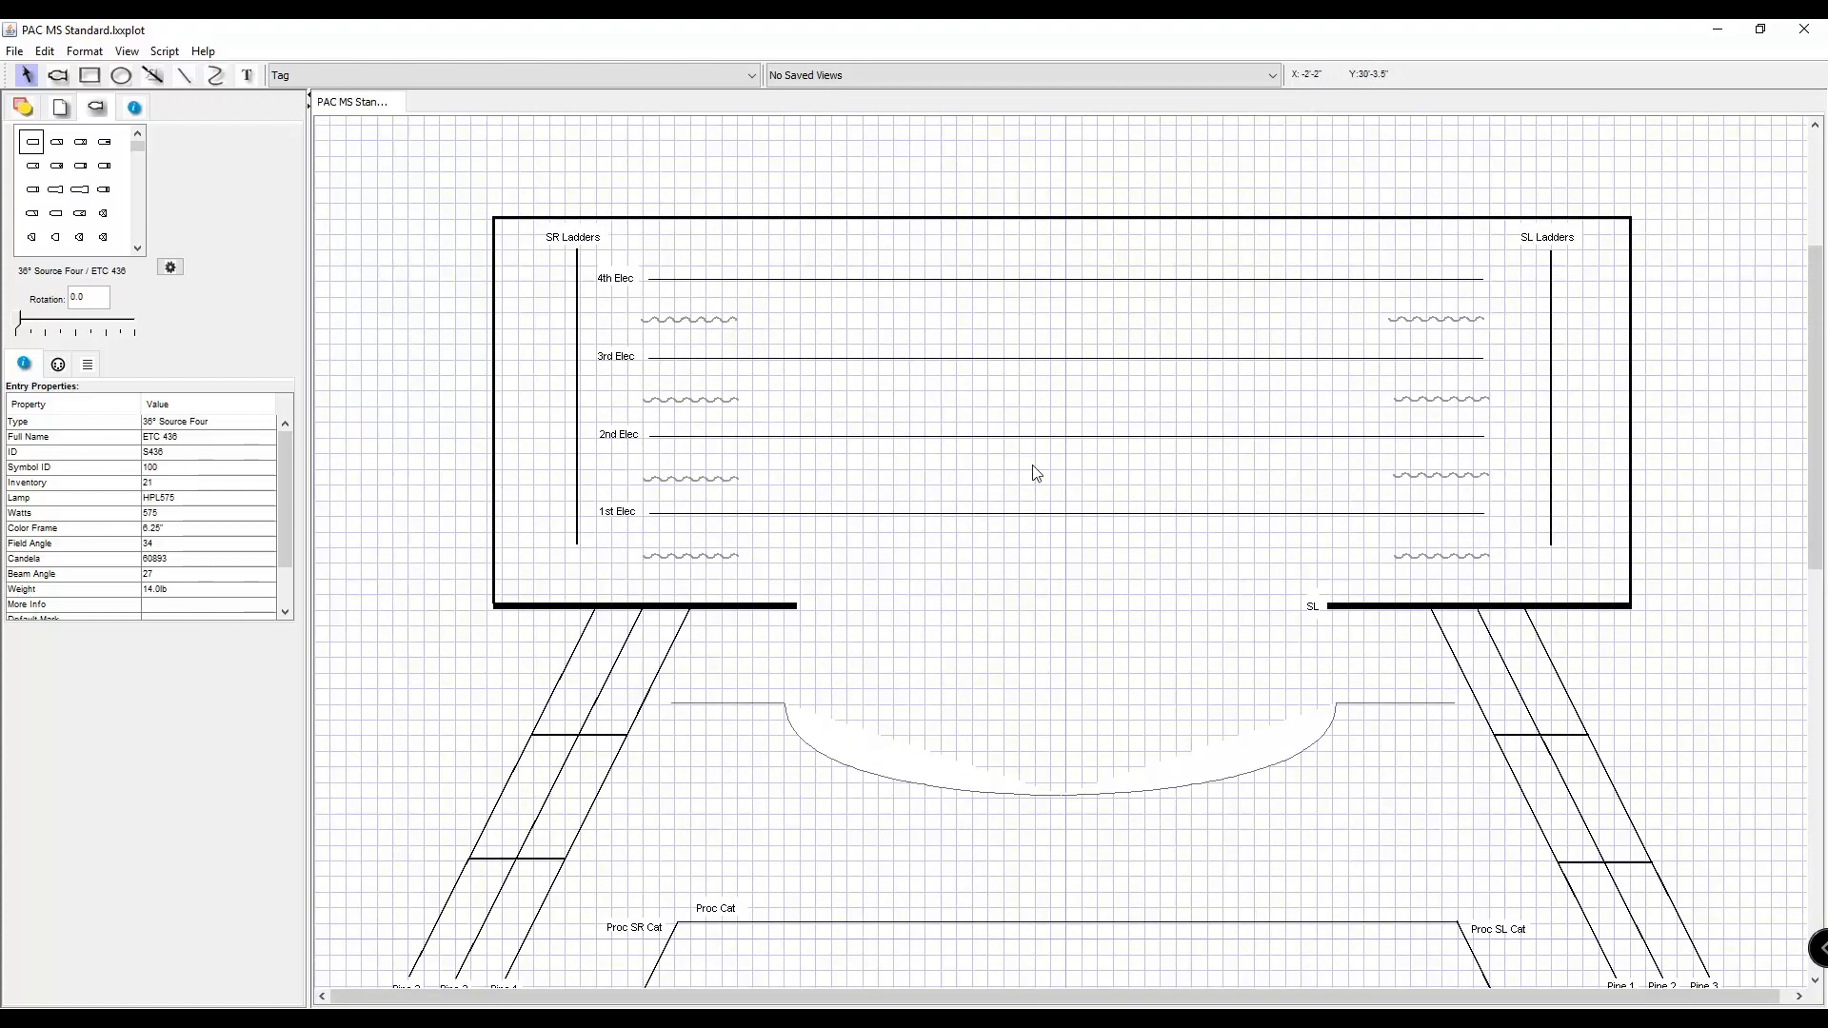
scroll(686, 388, down, 9)
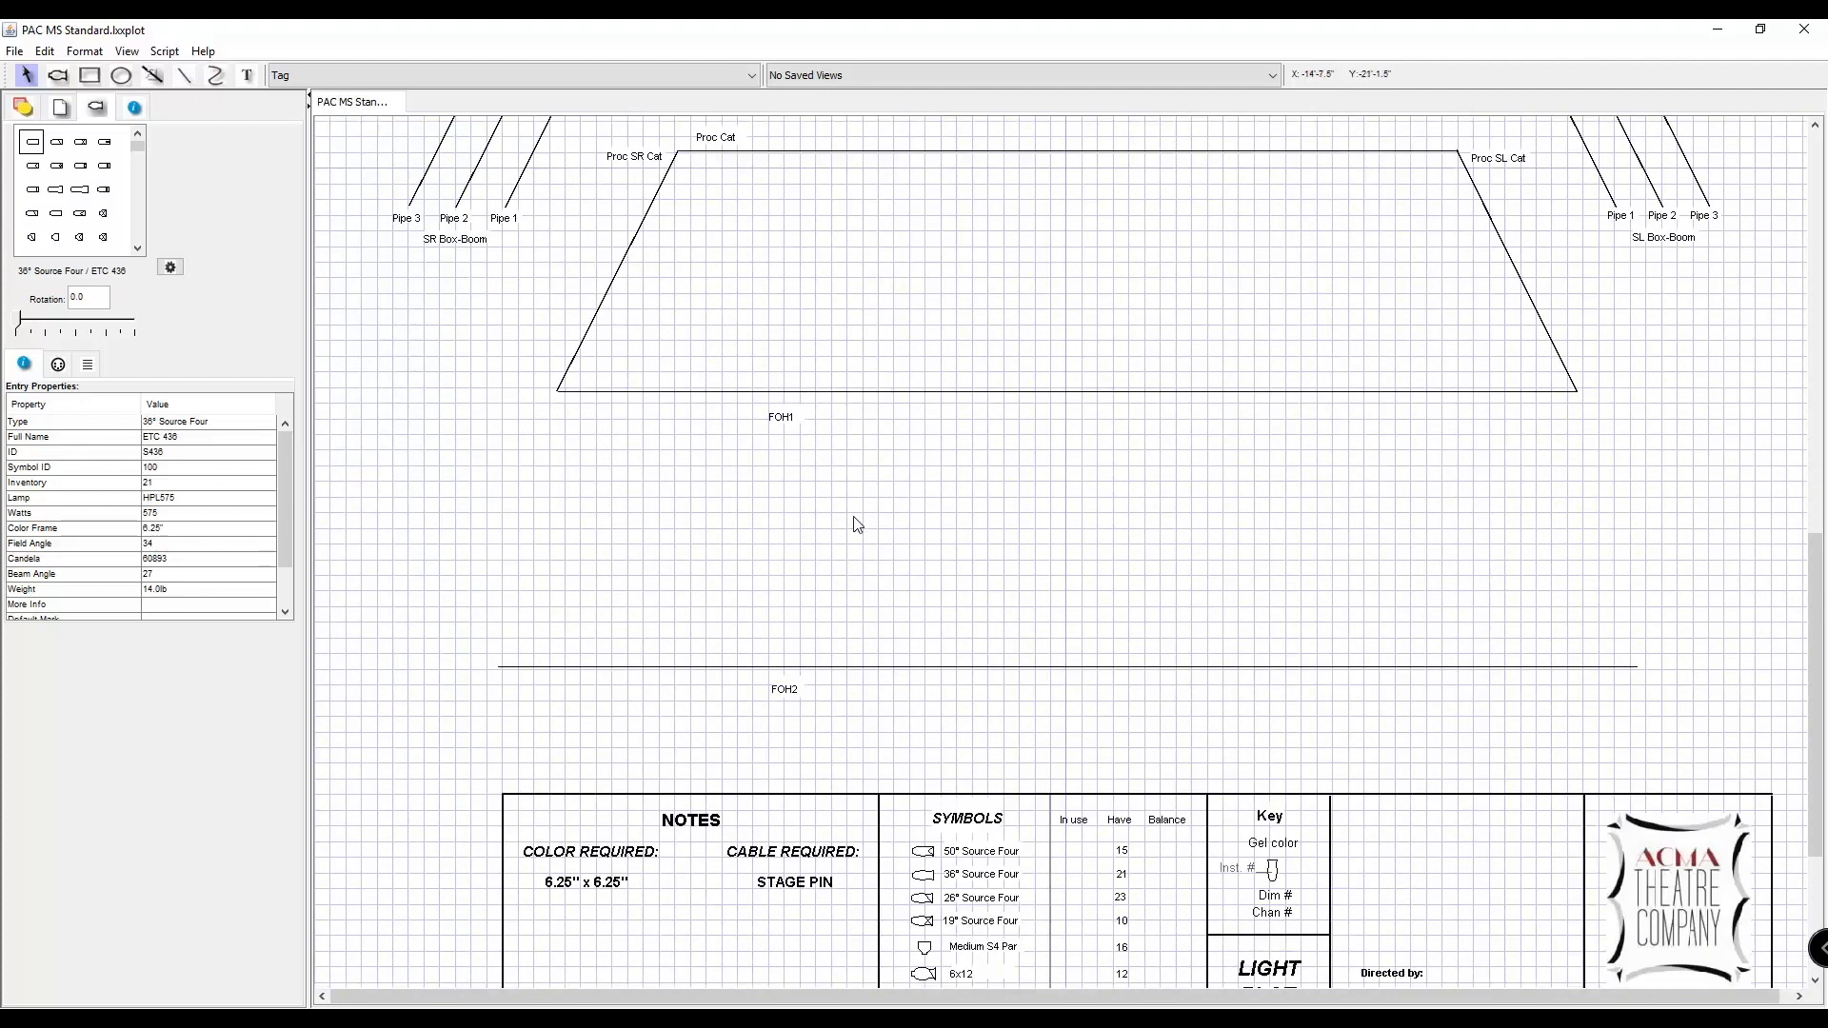
Place an Altman #360Q 6x12 fixture in the empty area above the stage-right end of the FOH2 pipe.
key(ctrl+equal)
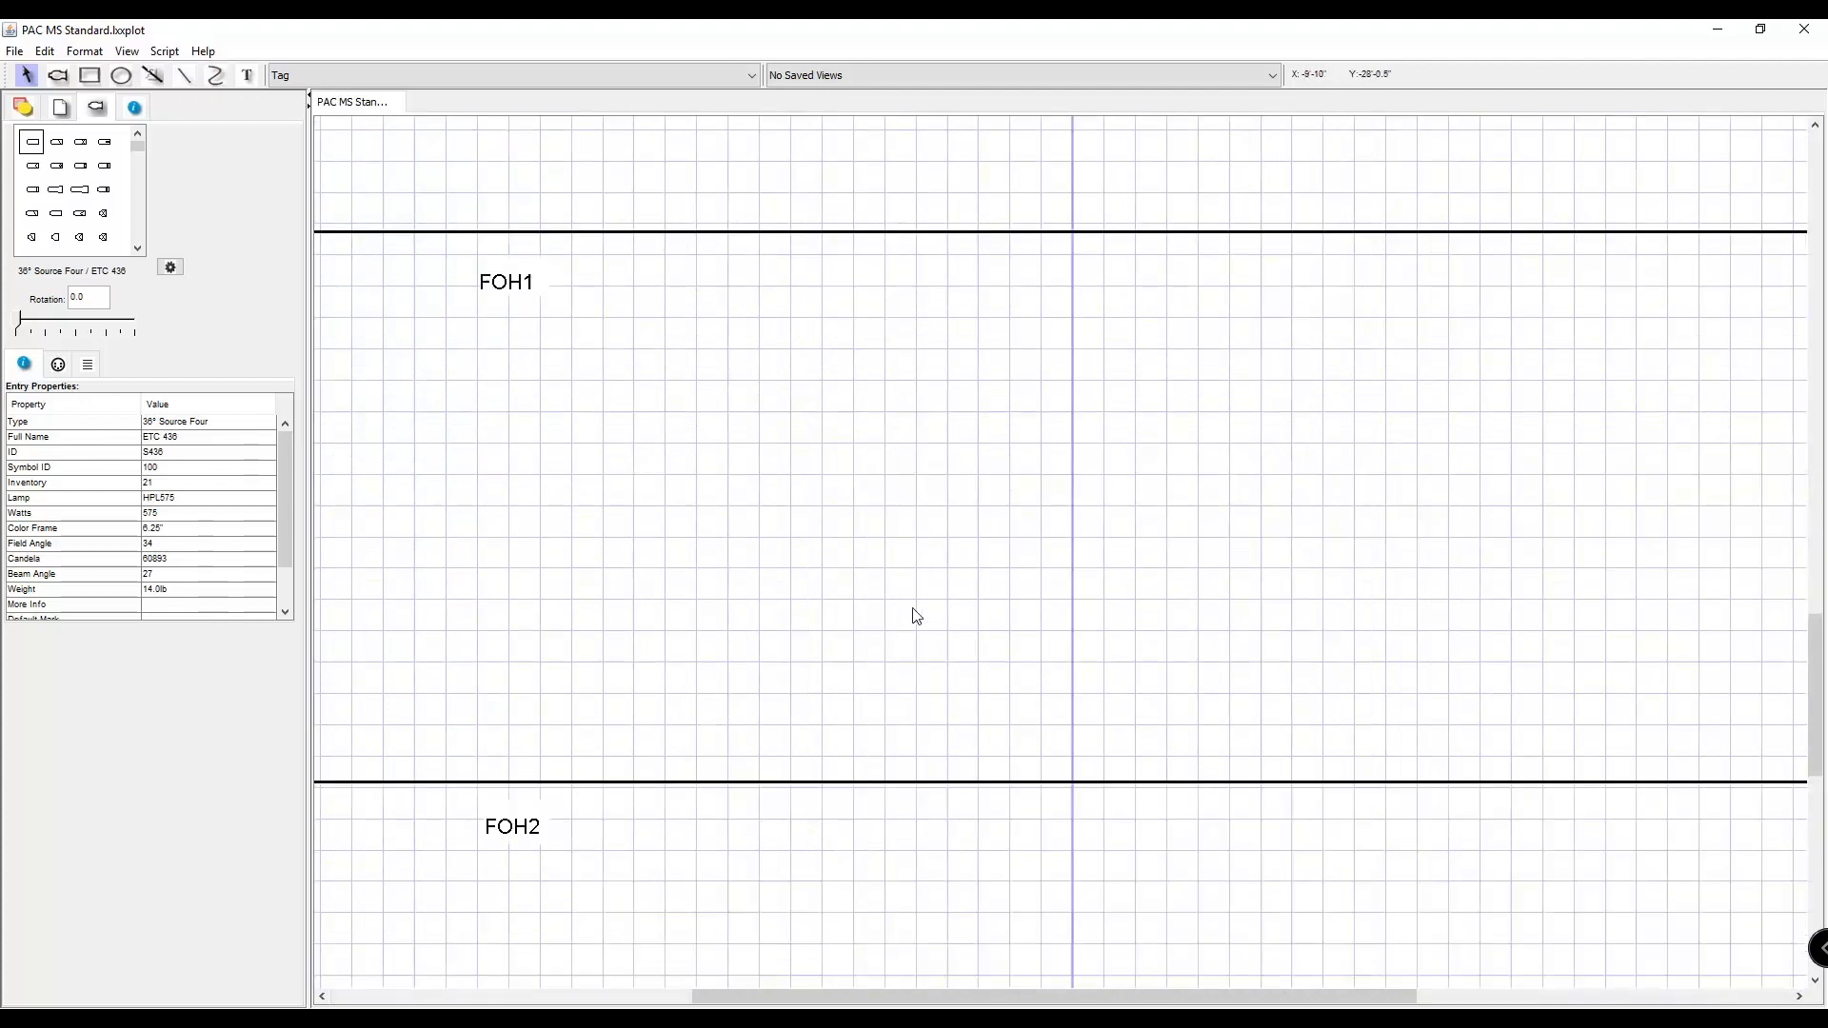
scroll(914, 614, down, 3)
drag(790, 1004, 469, 990)
scroll(787, 722, up, 2)
scroll(74, 213, down, 3)
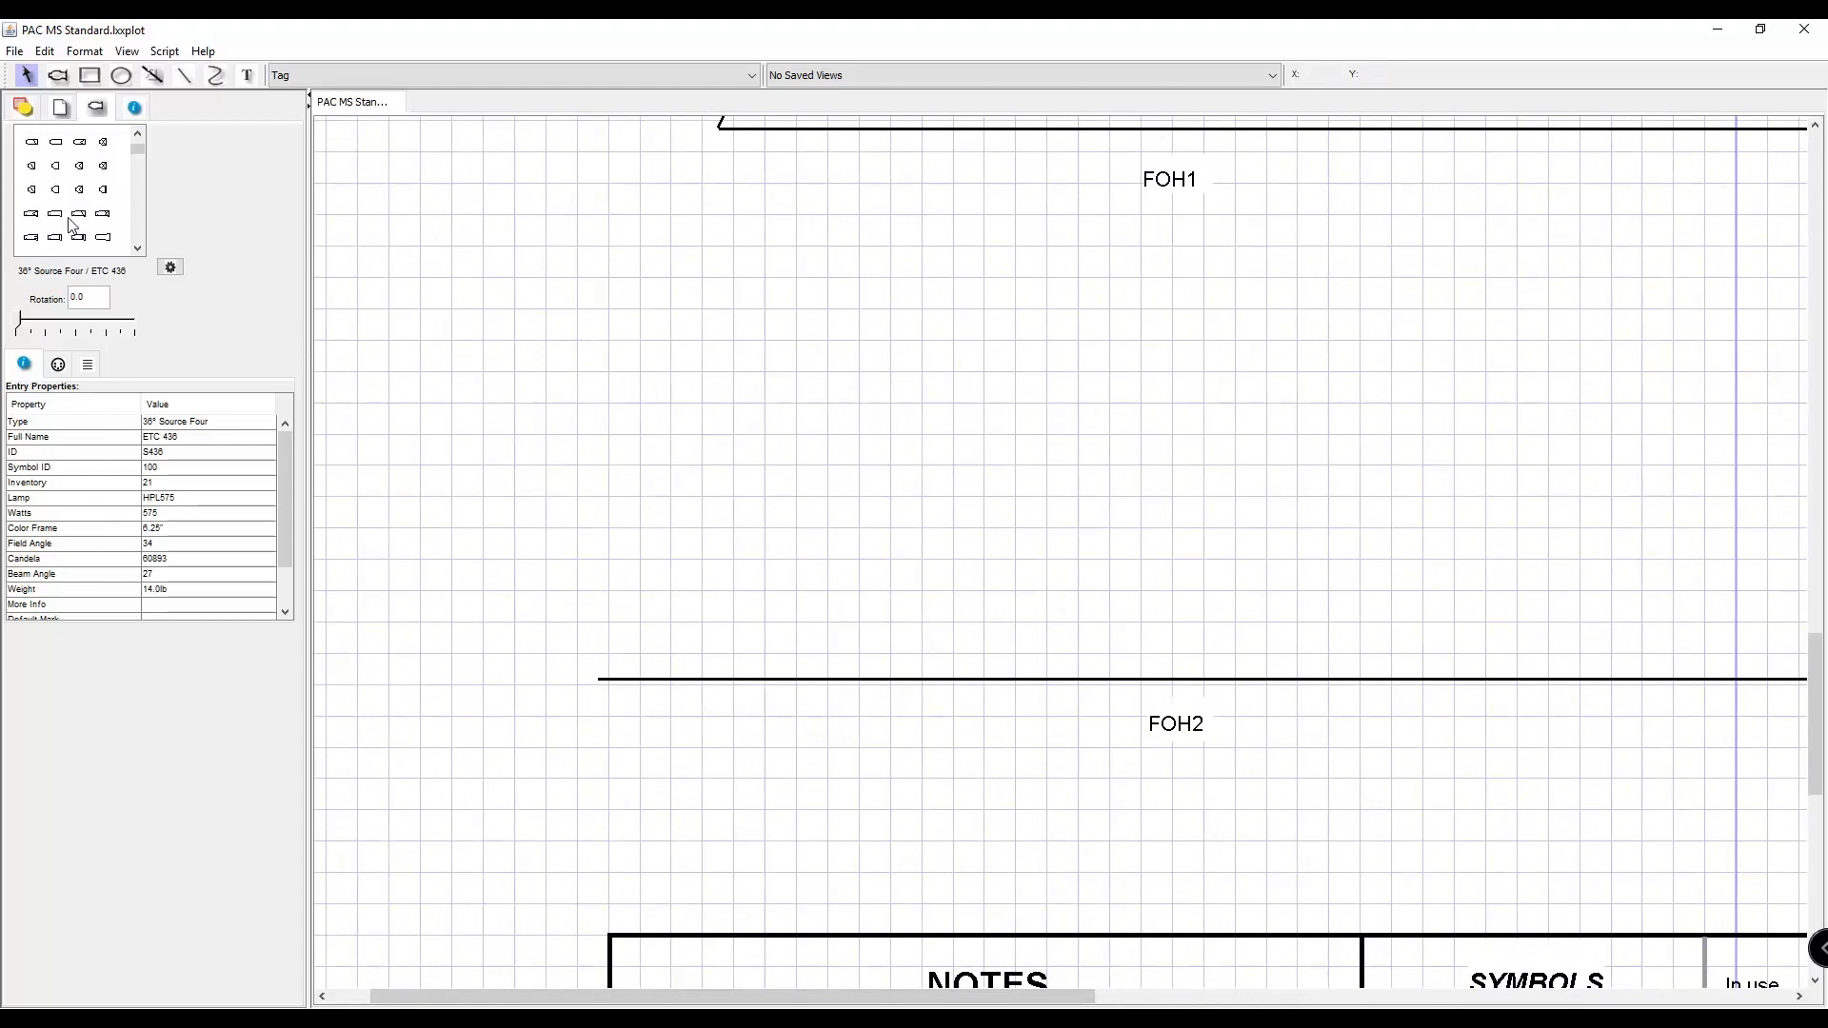
click(103, 190)
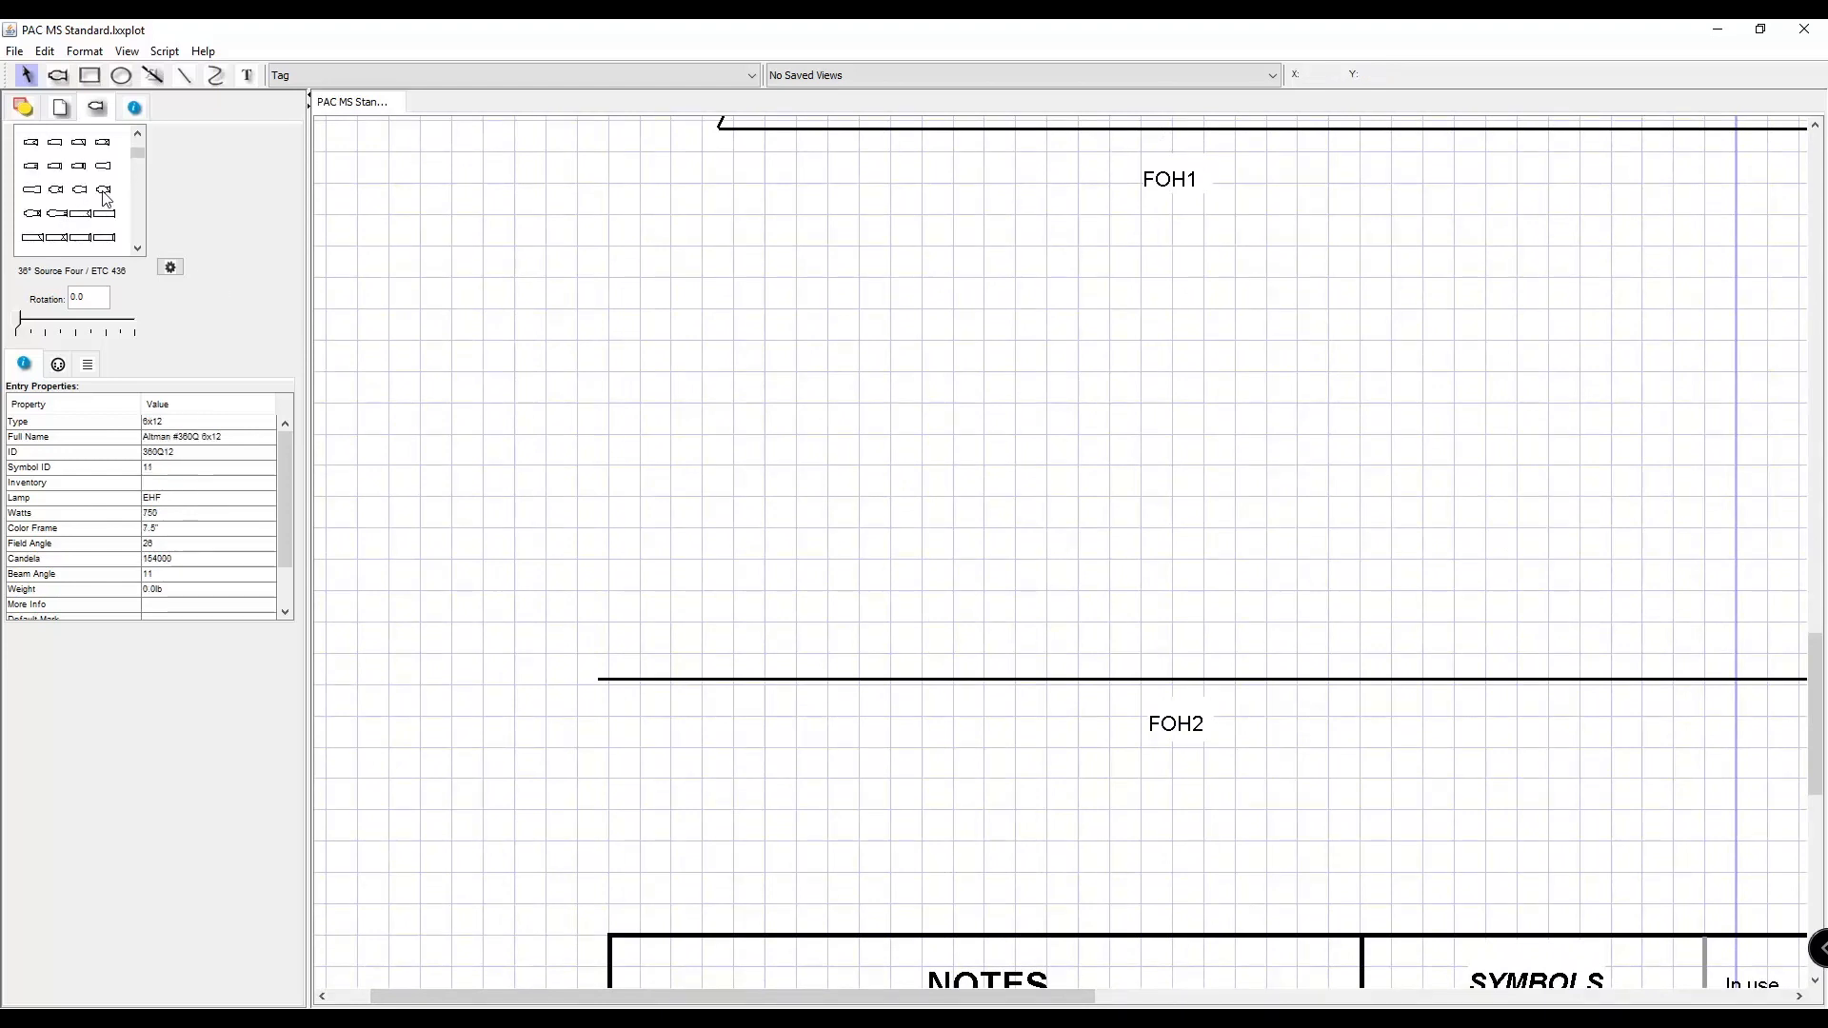
click(56, 80)
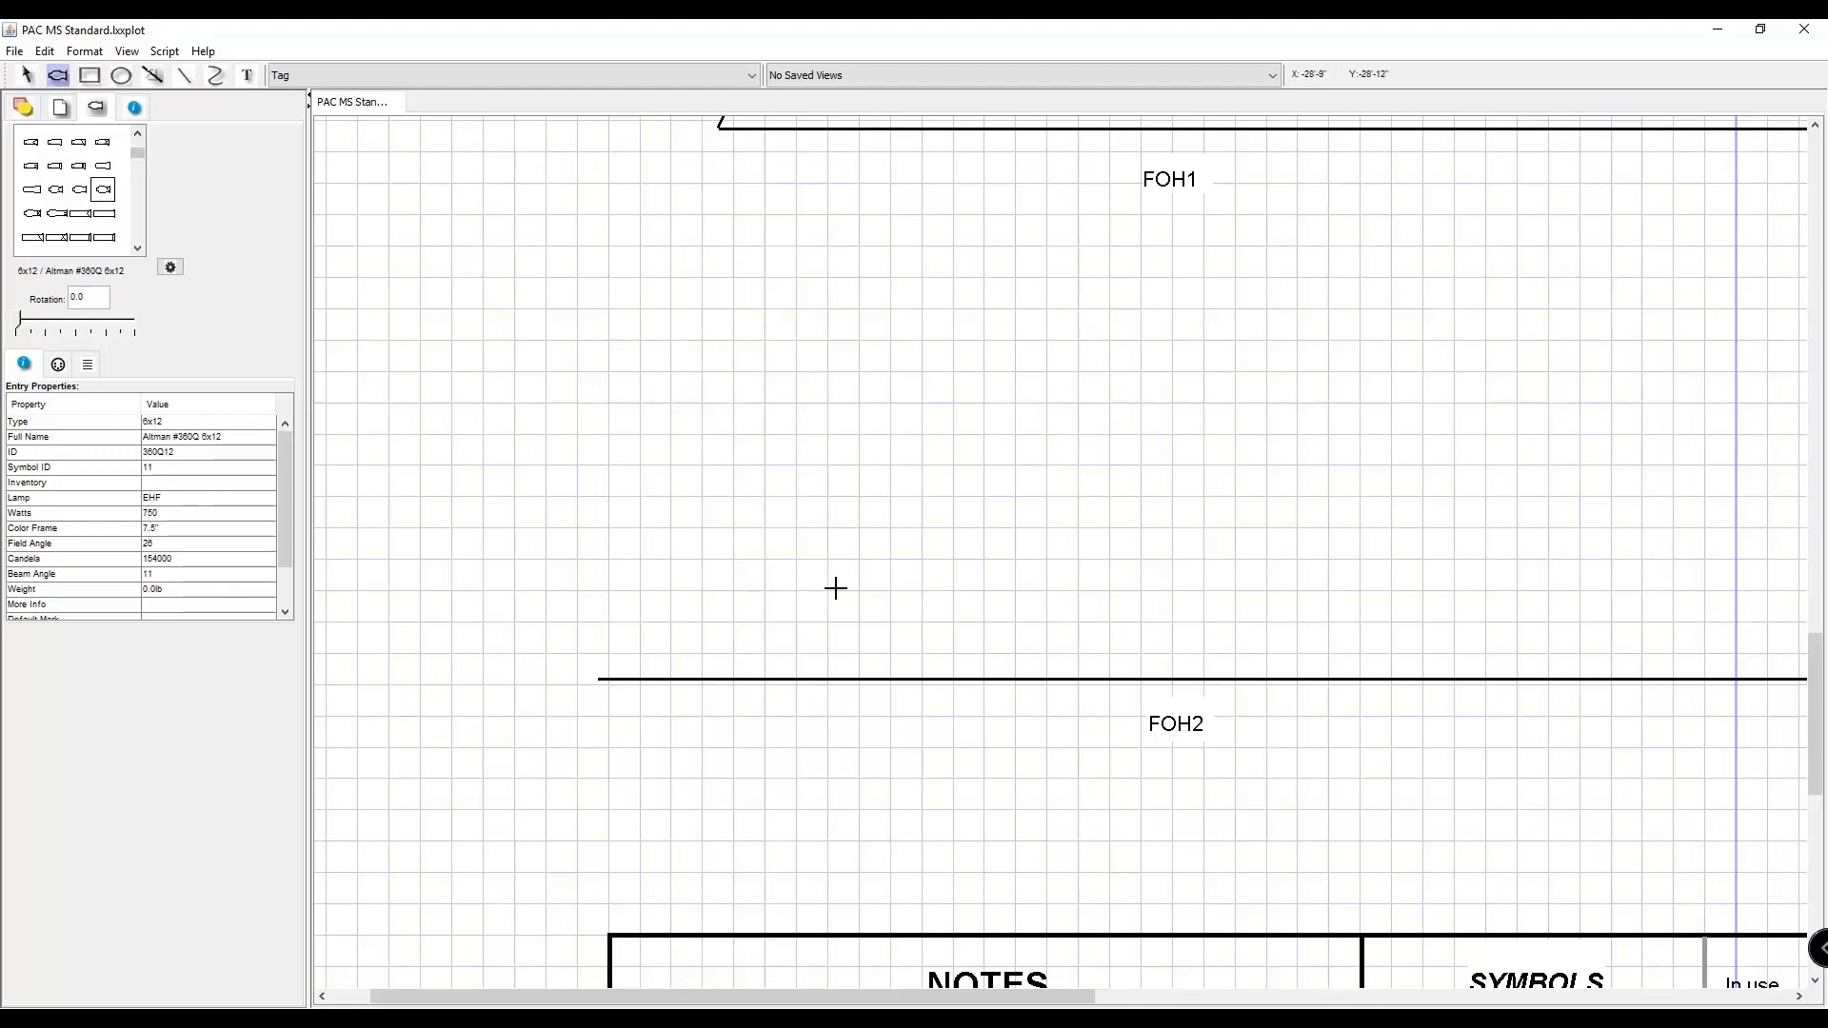
click(845, 486)
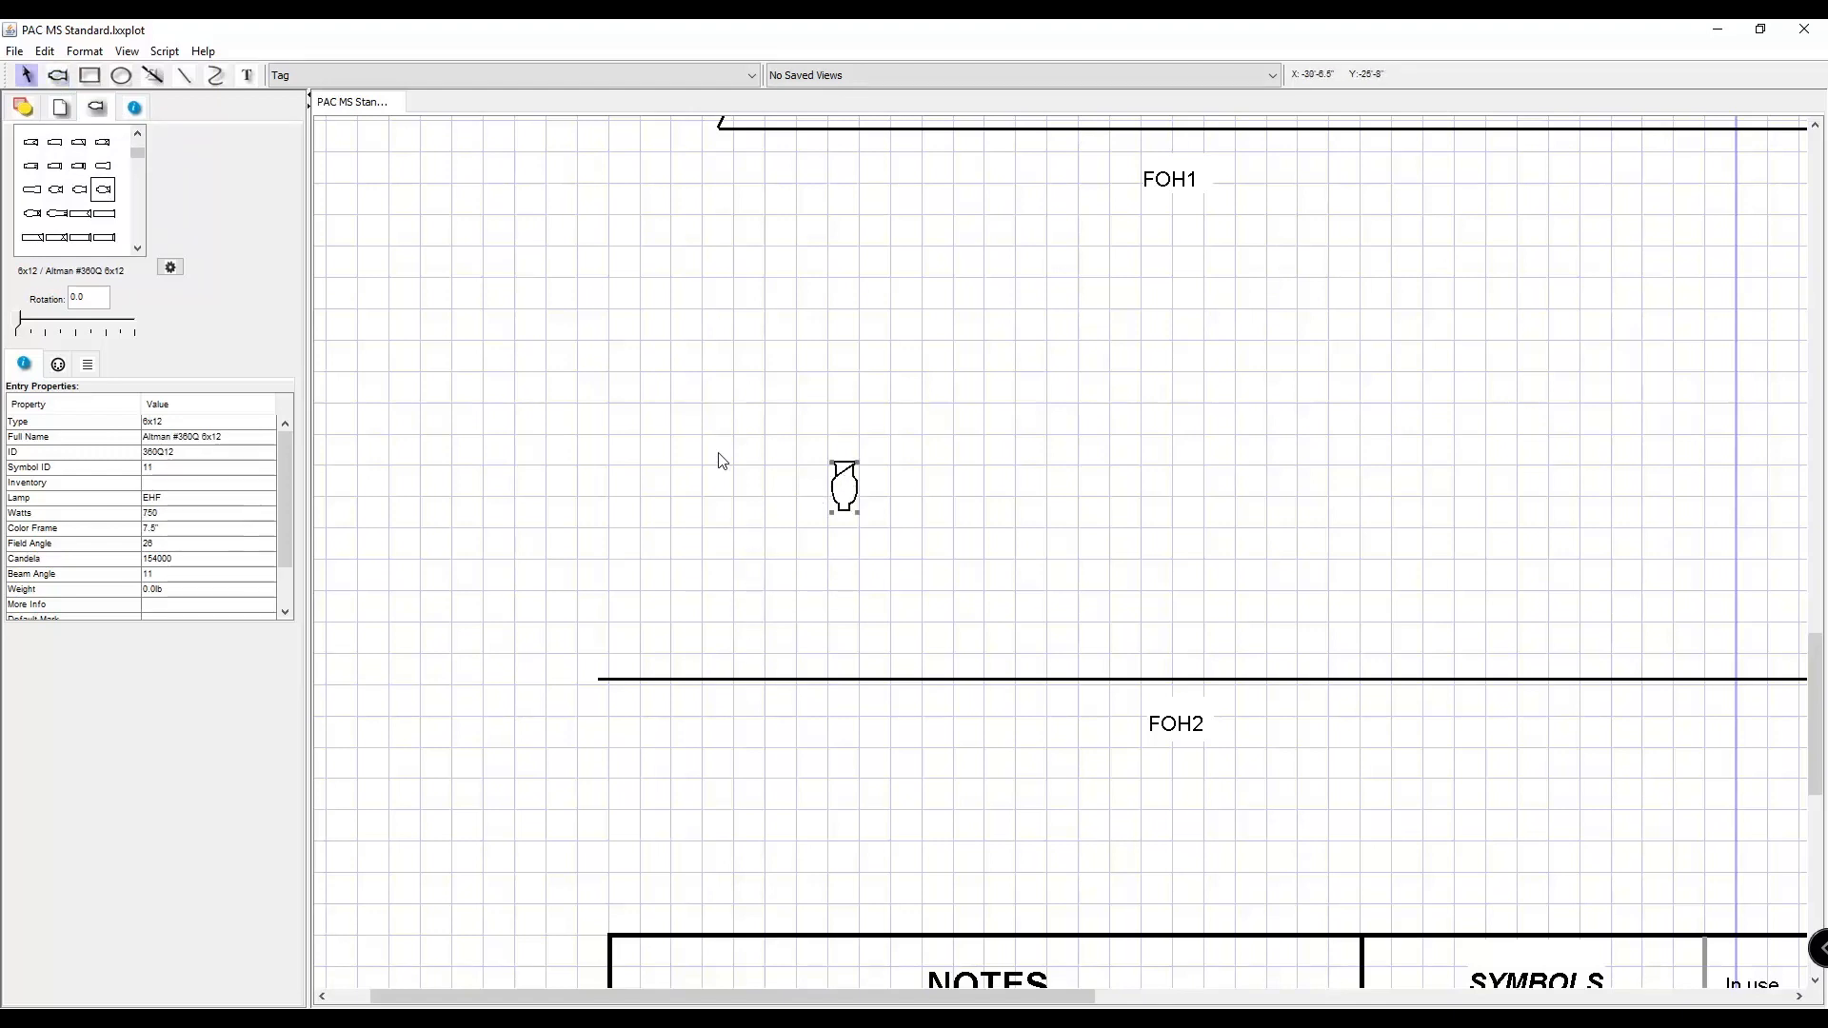
Change the placed fixture to an Altman #360Q 6x16 and add a 6x12 fixture beside it.
click(35, 214)
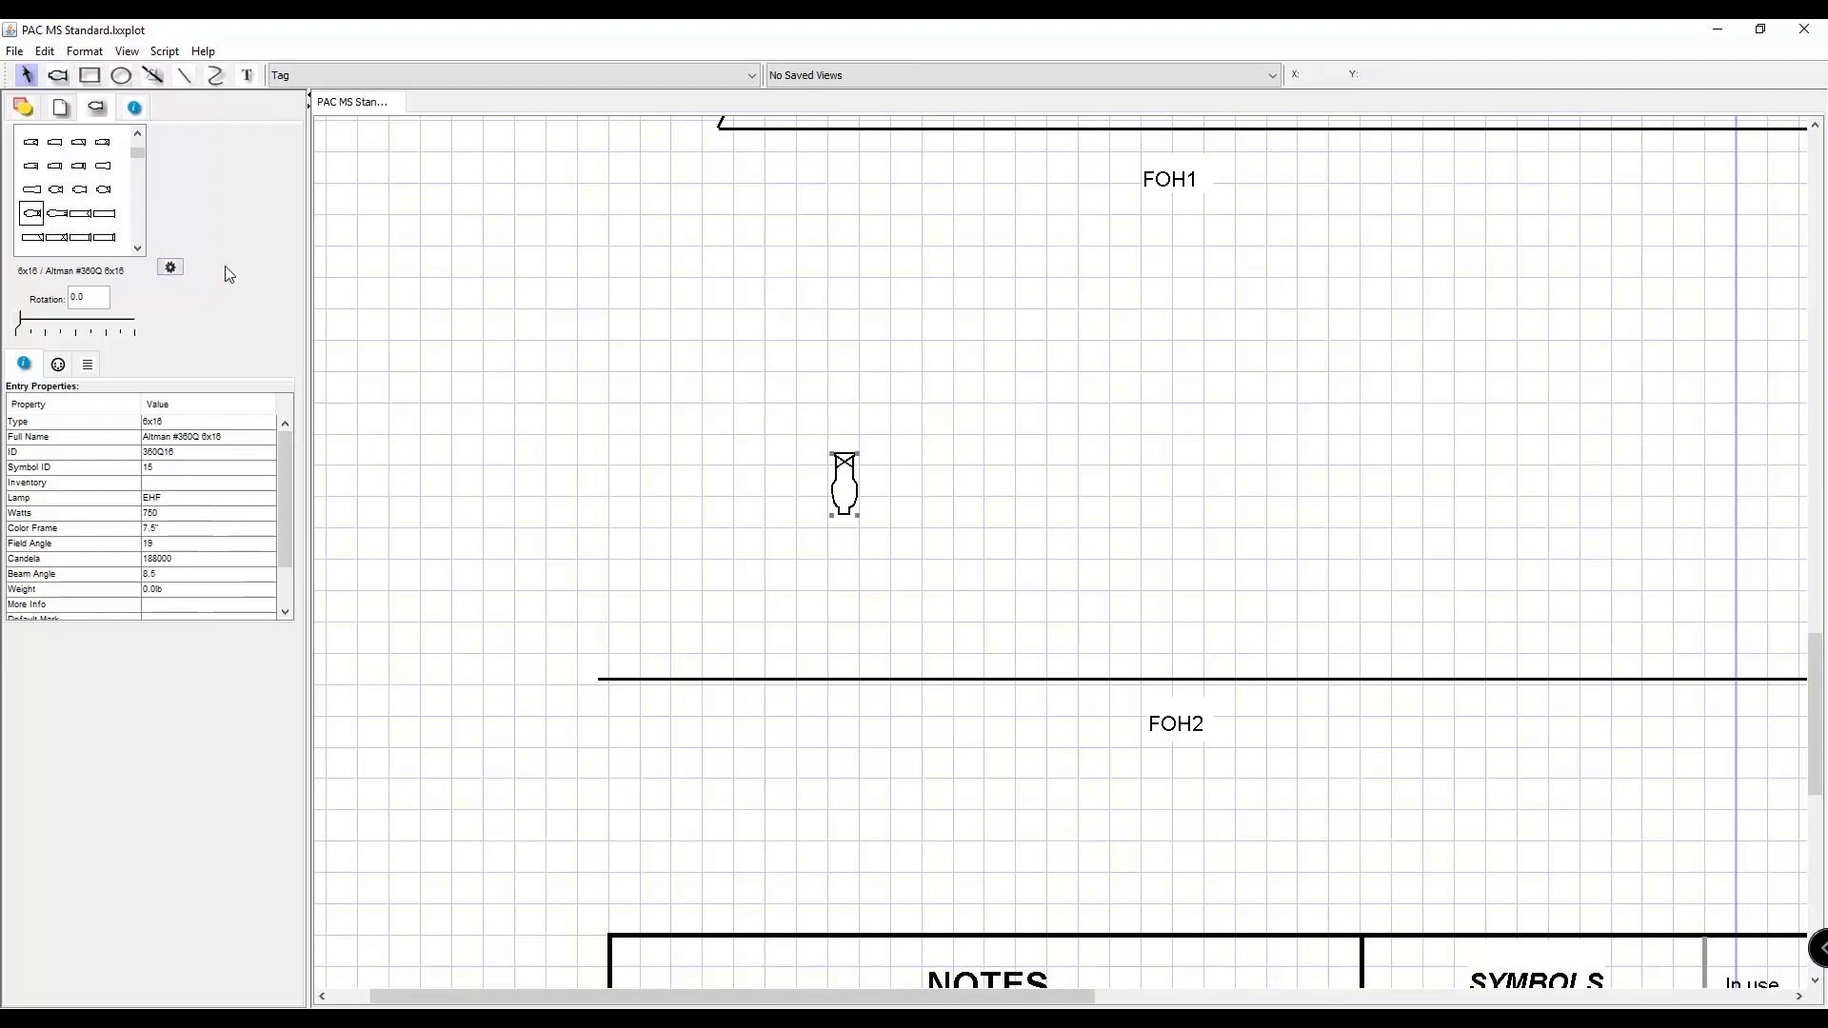
click(68, 76)
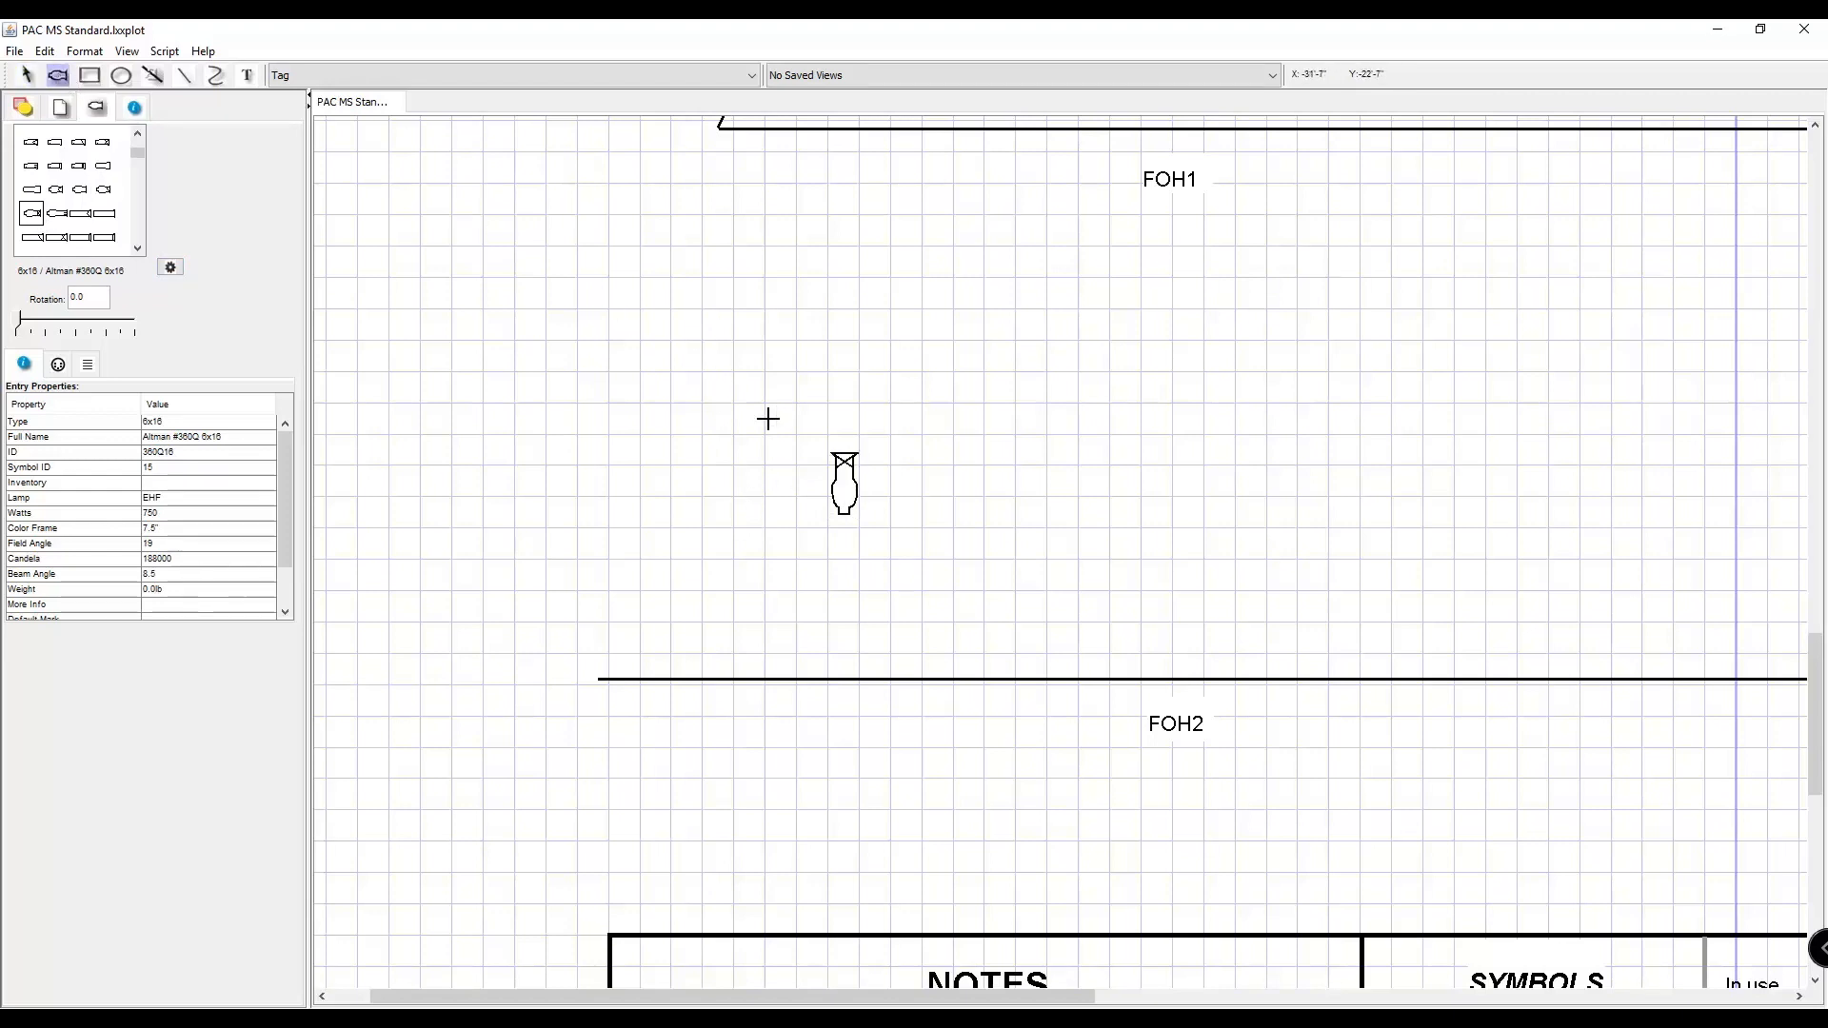
click(902, 487)
click(103, 189)
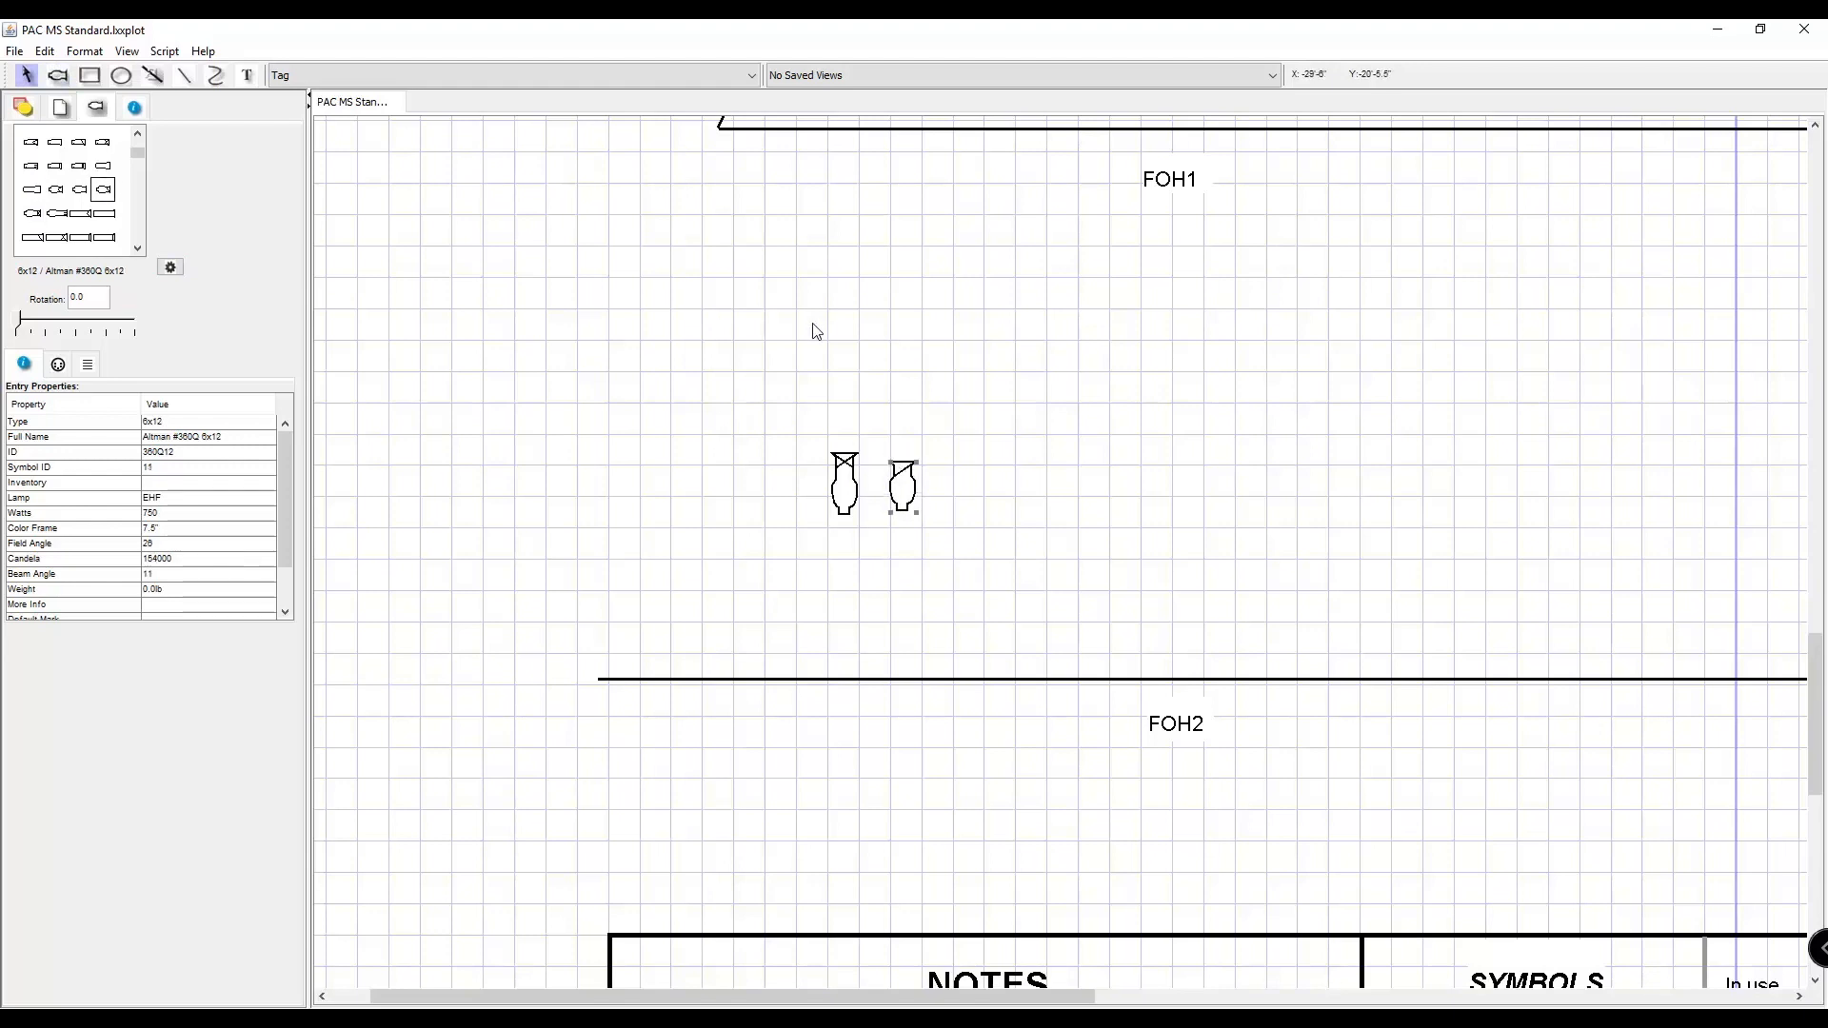
click(59, 75)
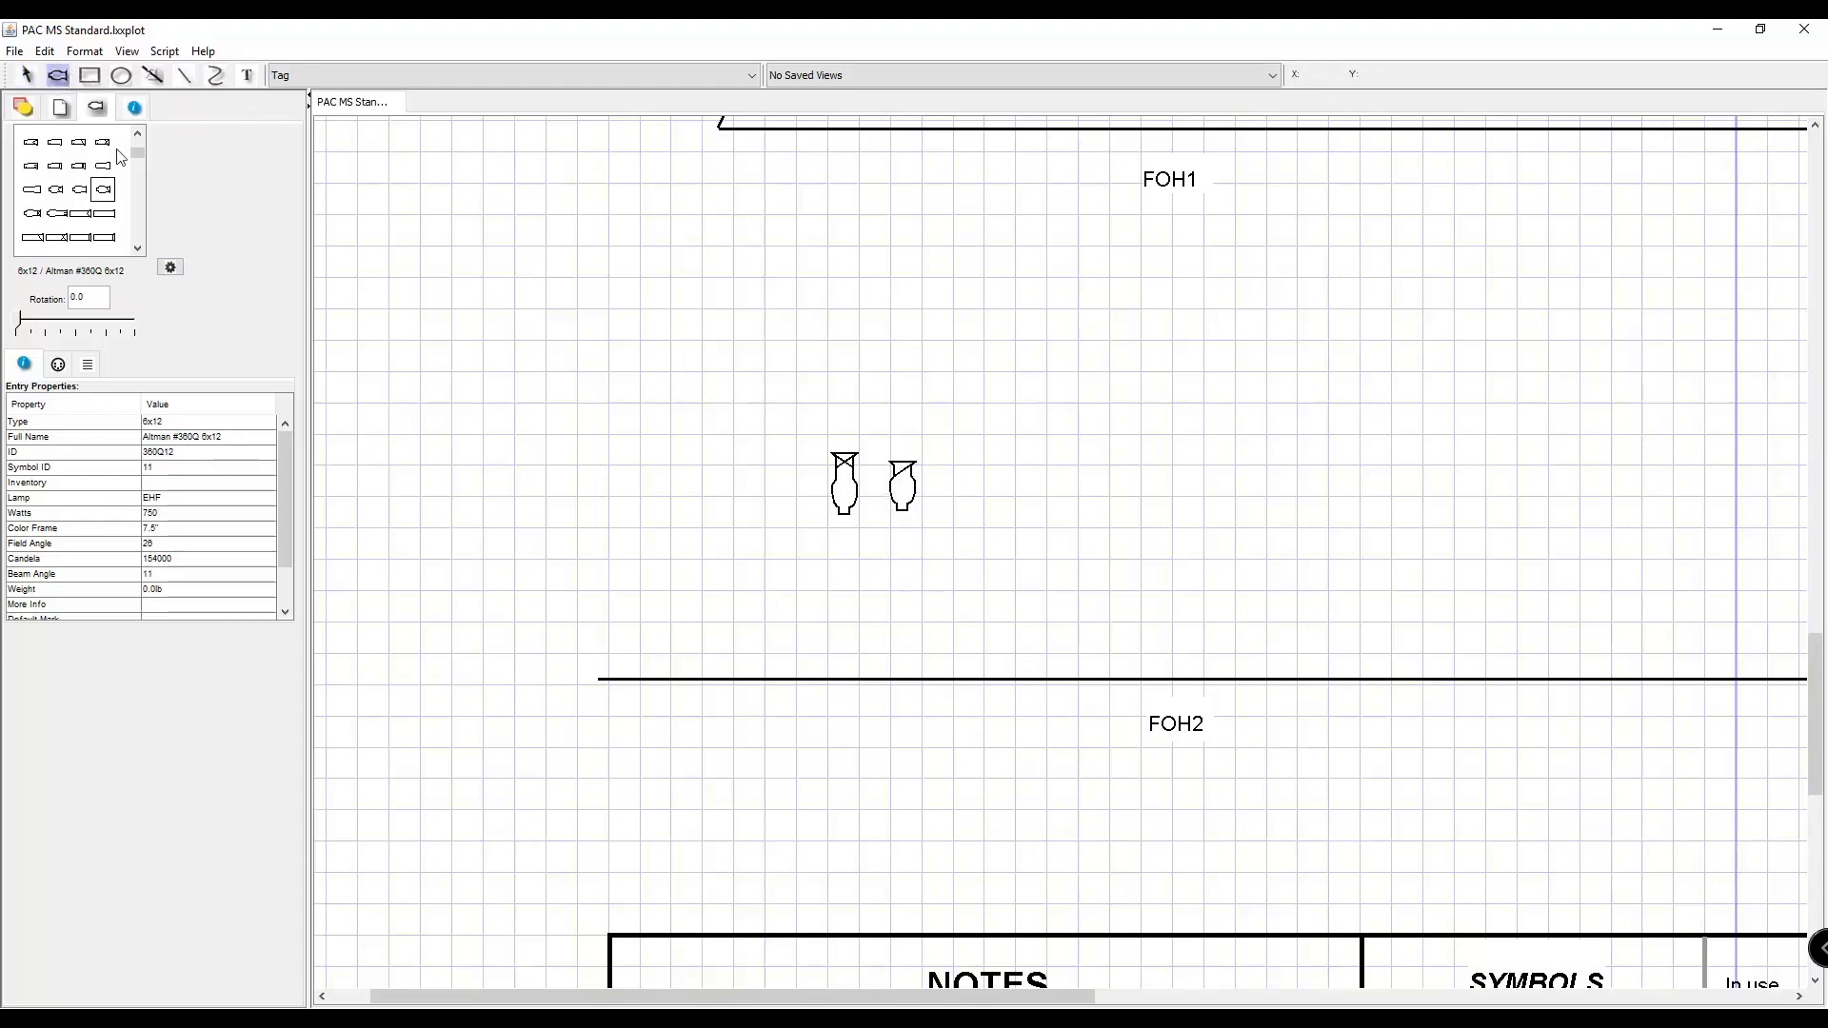
click(771, 487)
key(Delete)
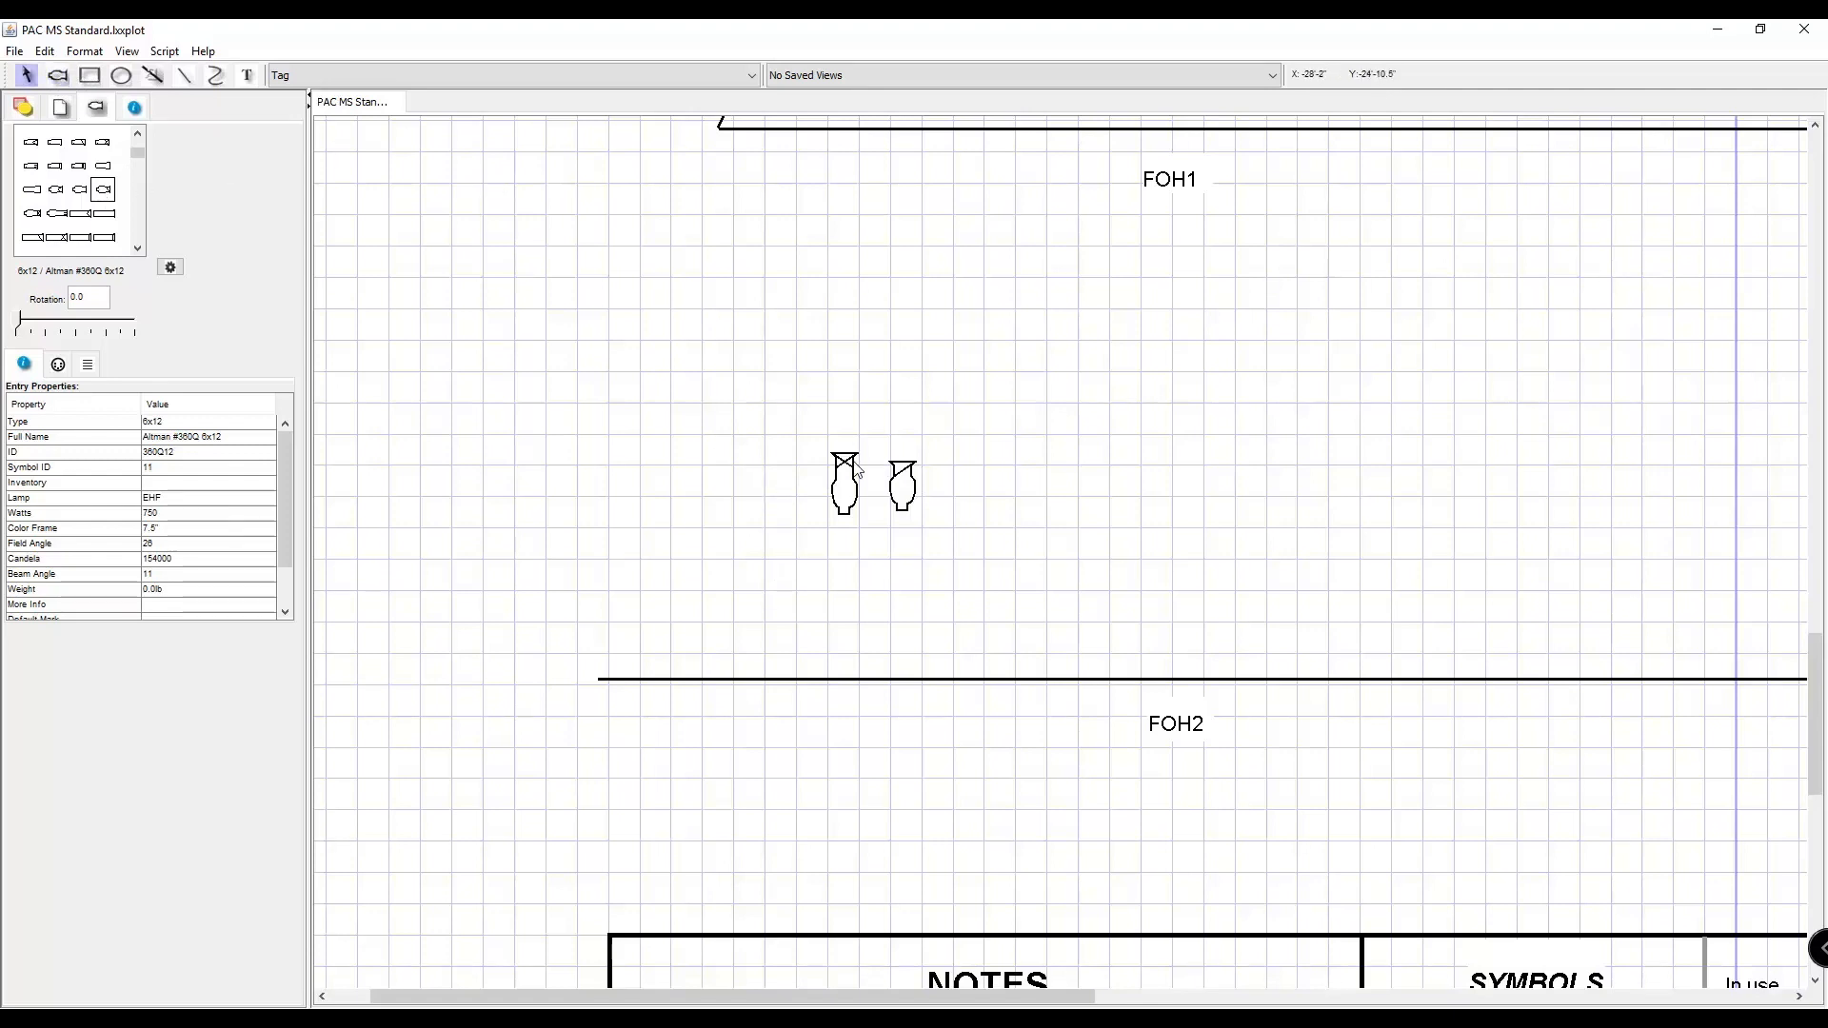
Turn on Snap To Grid and move both fixtures together onto the stage-right end of the FOH2 pipe.
drag(795, 400, 991, 583)
drag(838, 497, 787, 532)
click(127, 51)
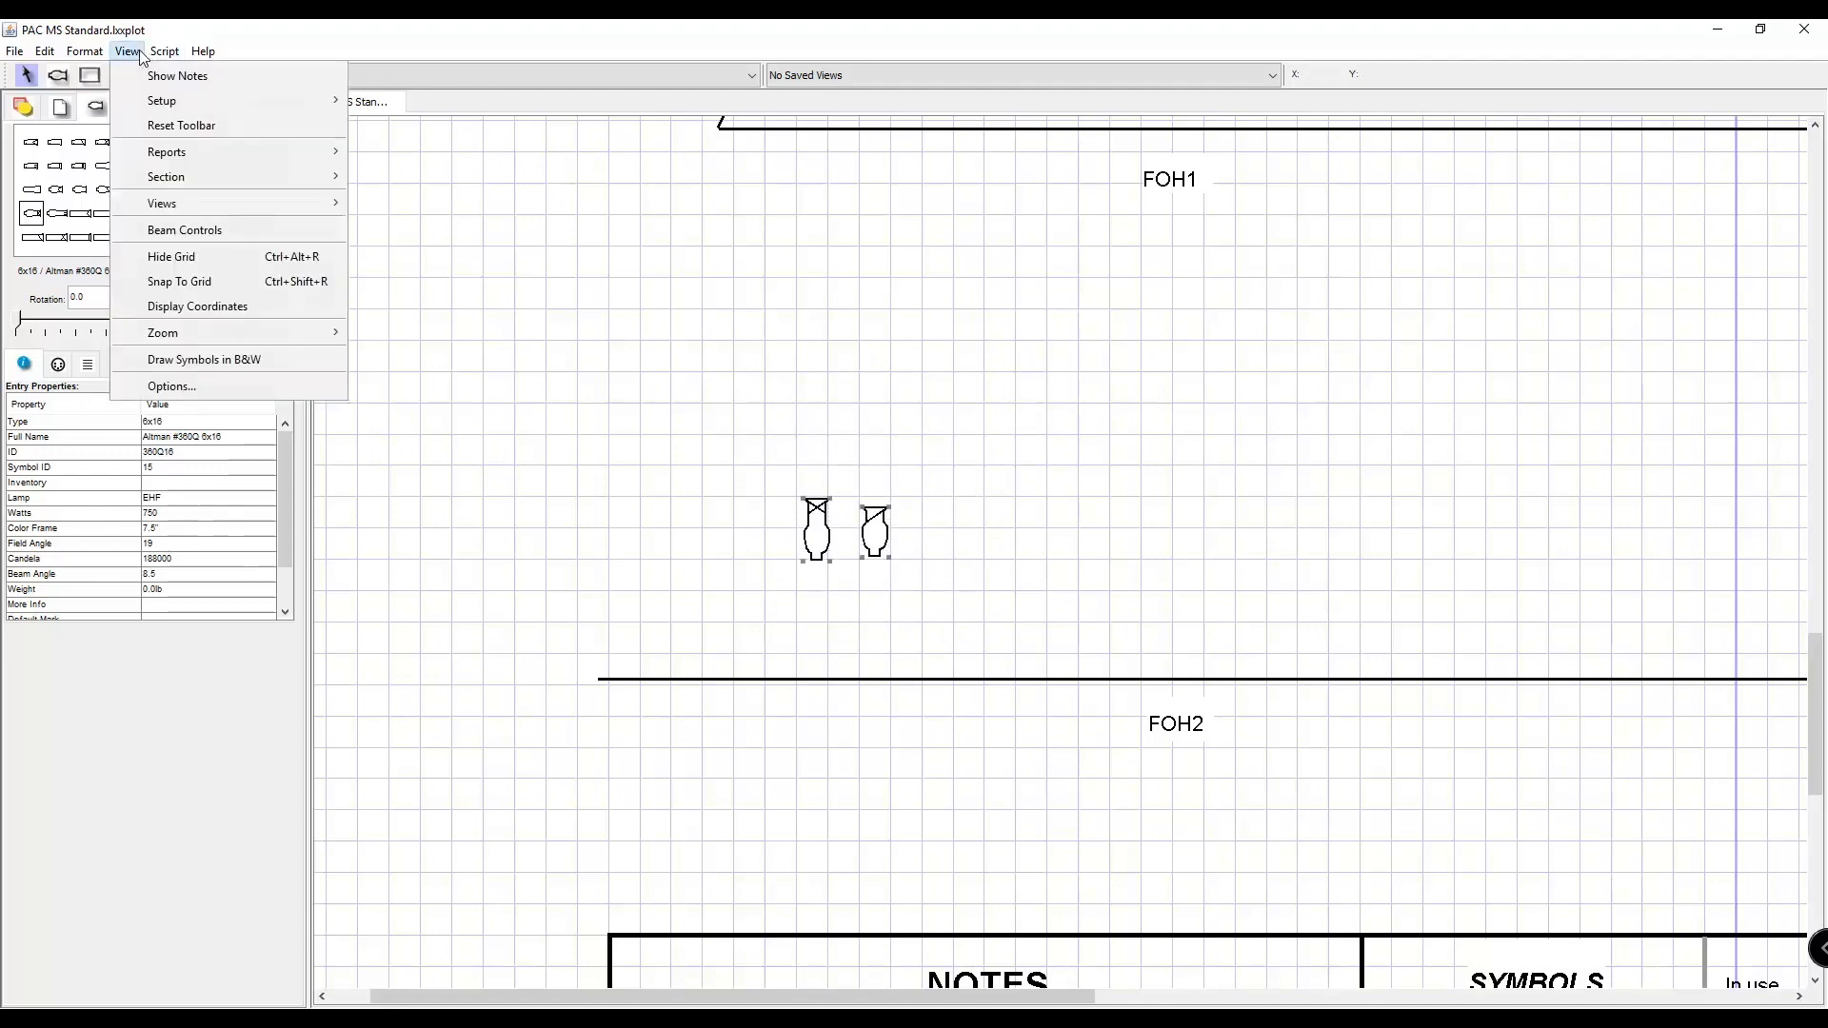
click(184, 280)
drag(829, 539, 927, 530)
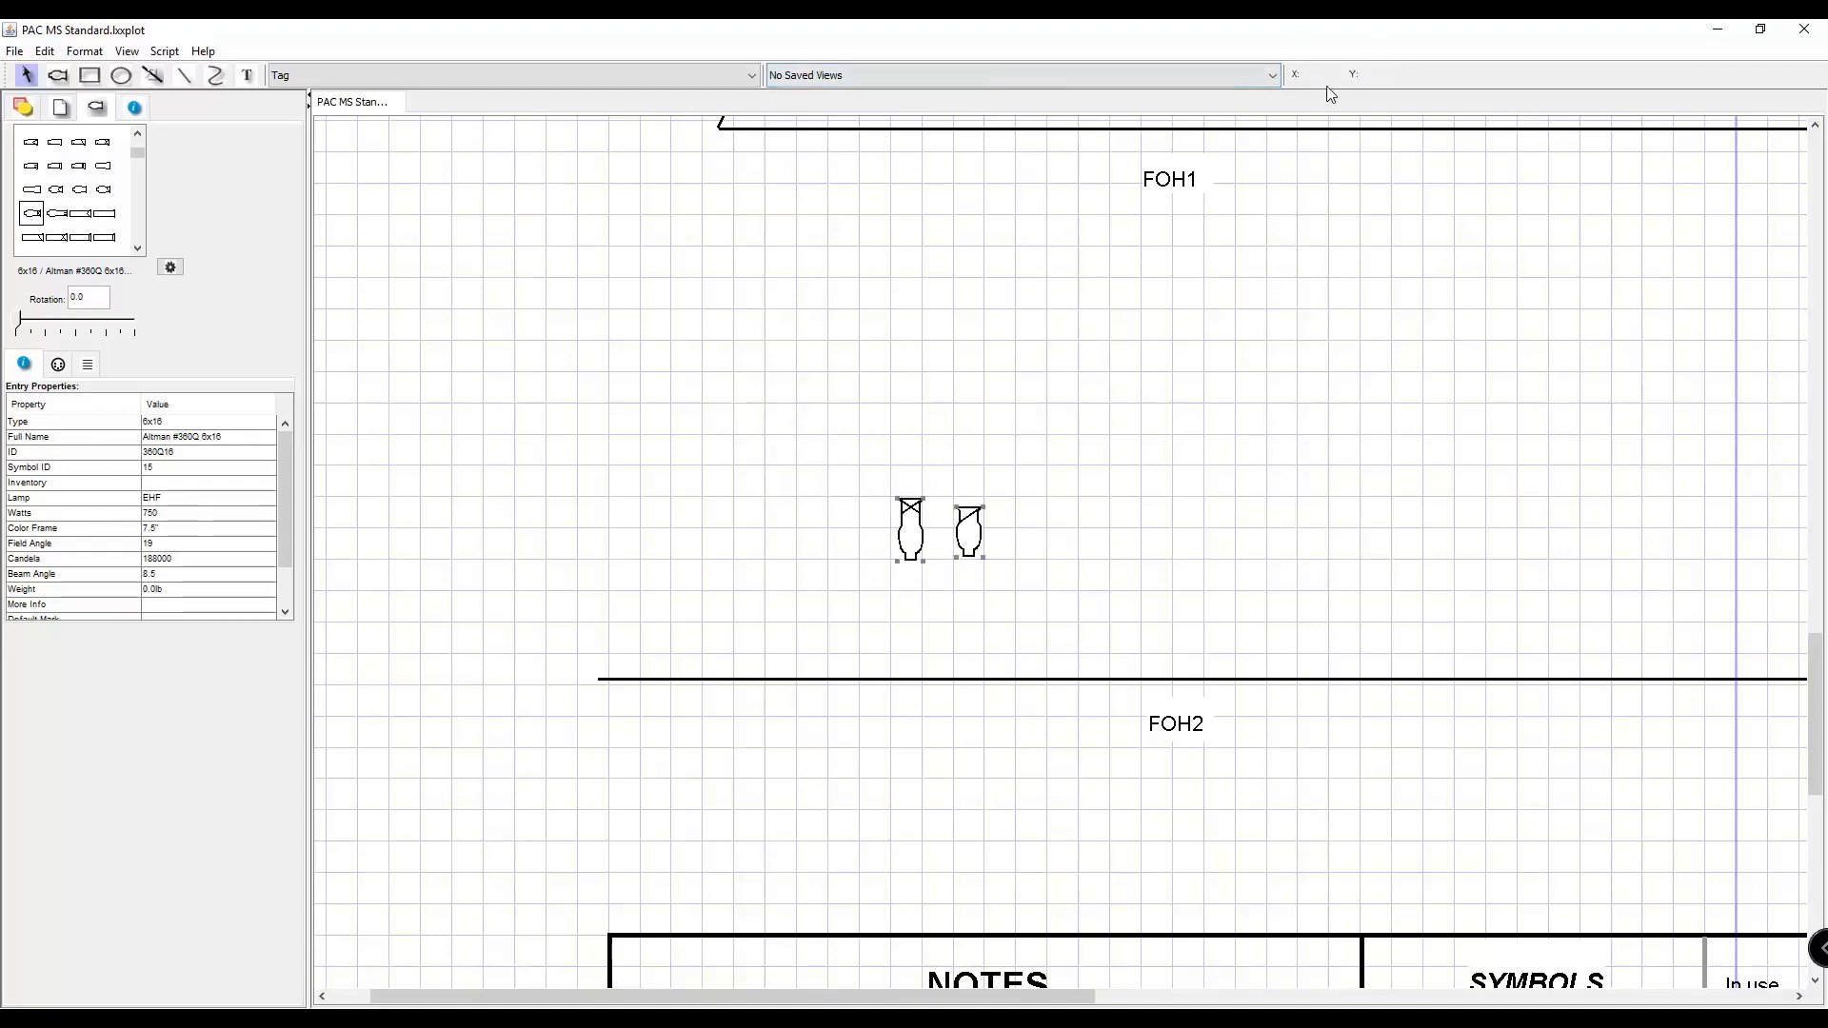
drag(904, 548, 655, 692)
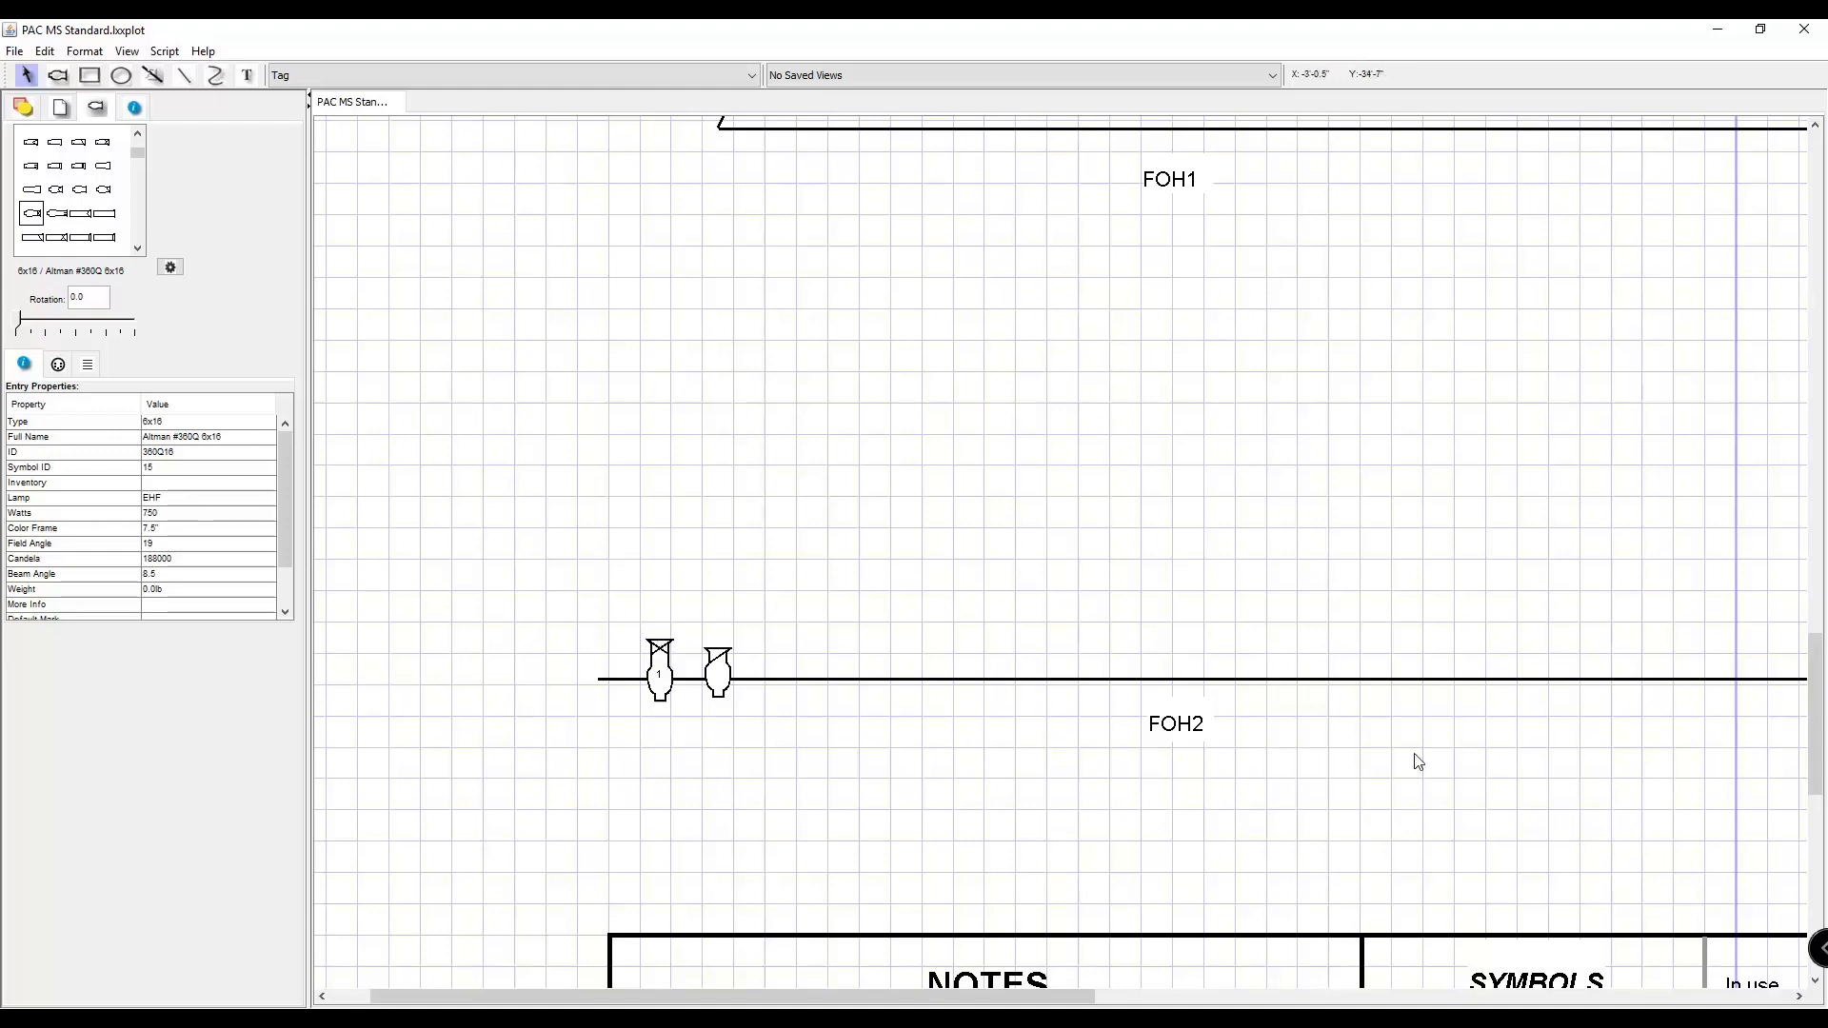
Examine the instrument data of the two fixtures on FOH2, finishing with the 6x16 selected.
scroll(808, 629, down, 4)
scroll(807, 631, up, 5)
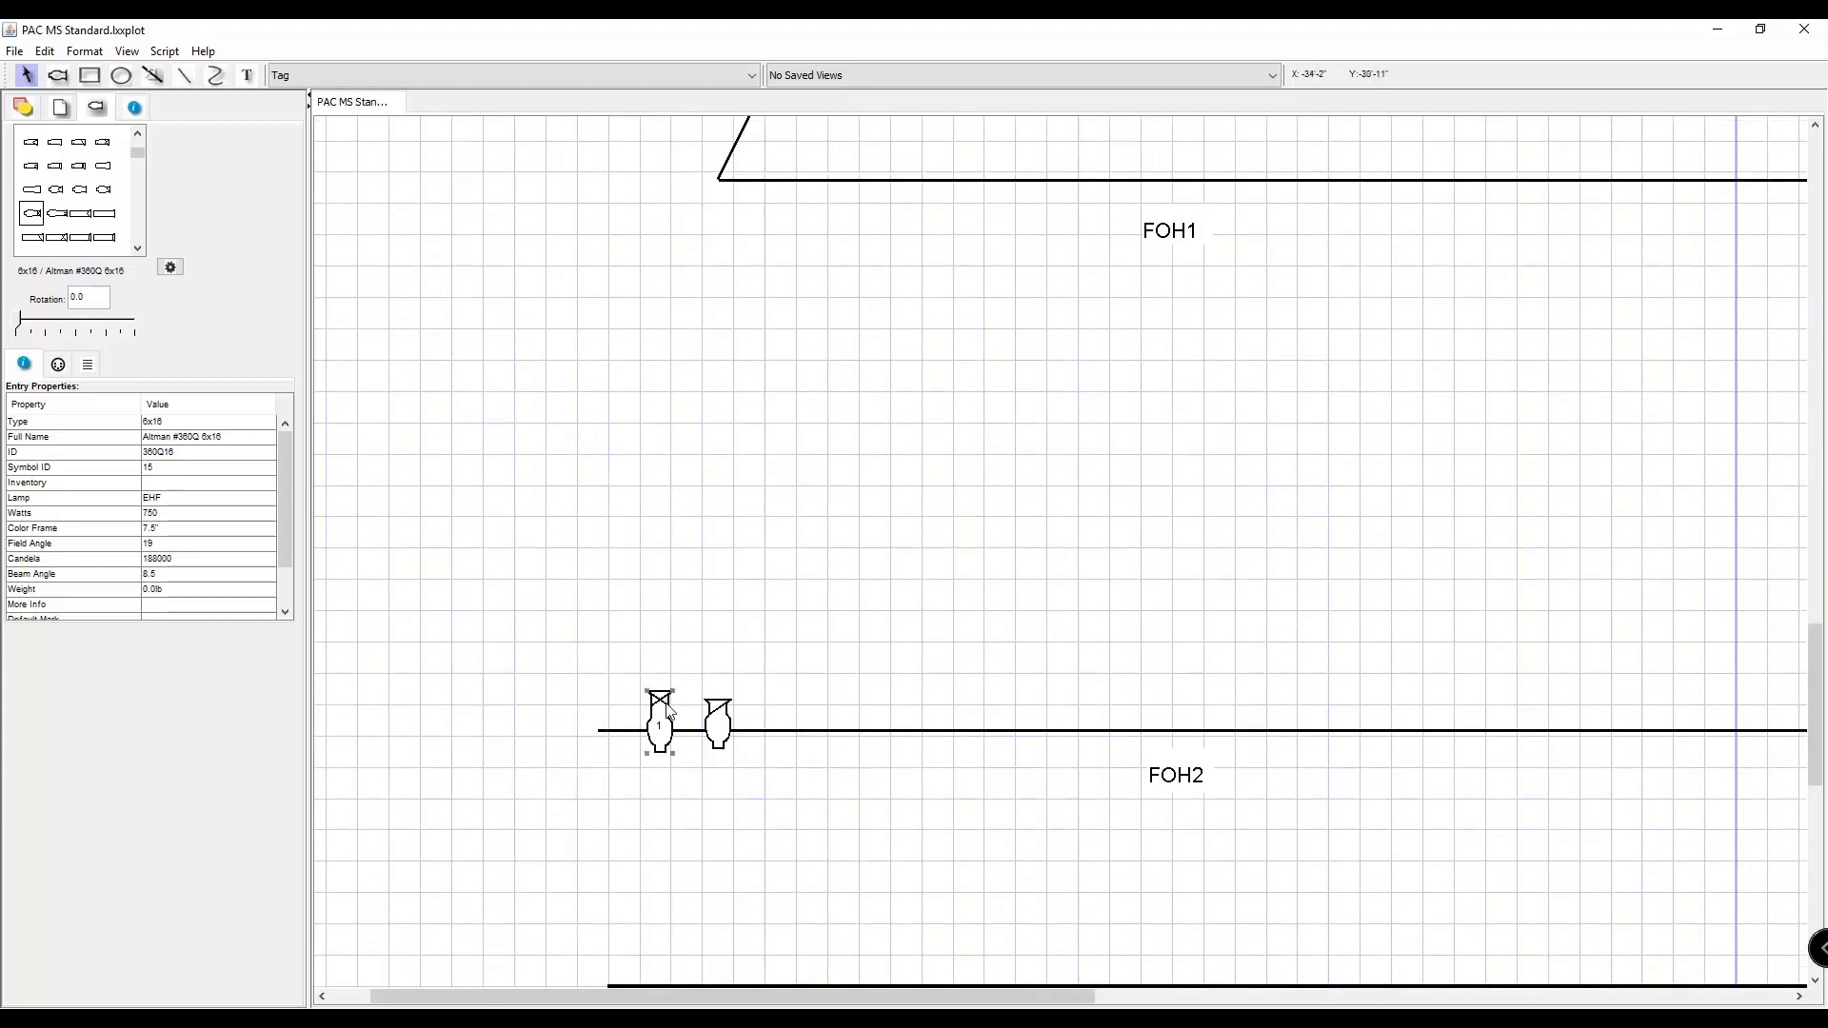
click(135, 107)
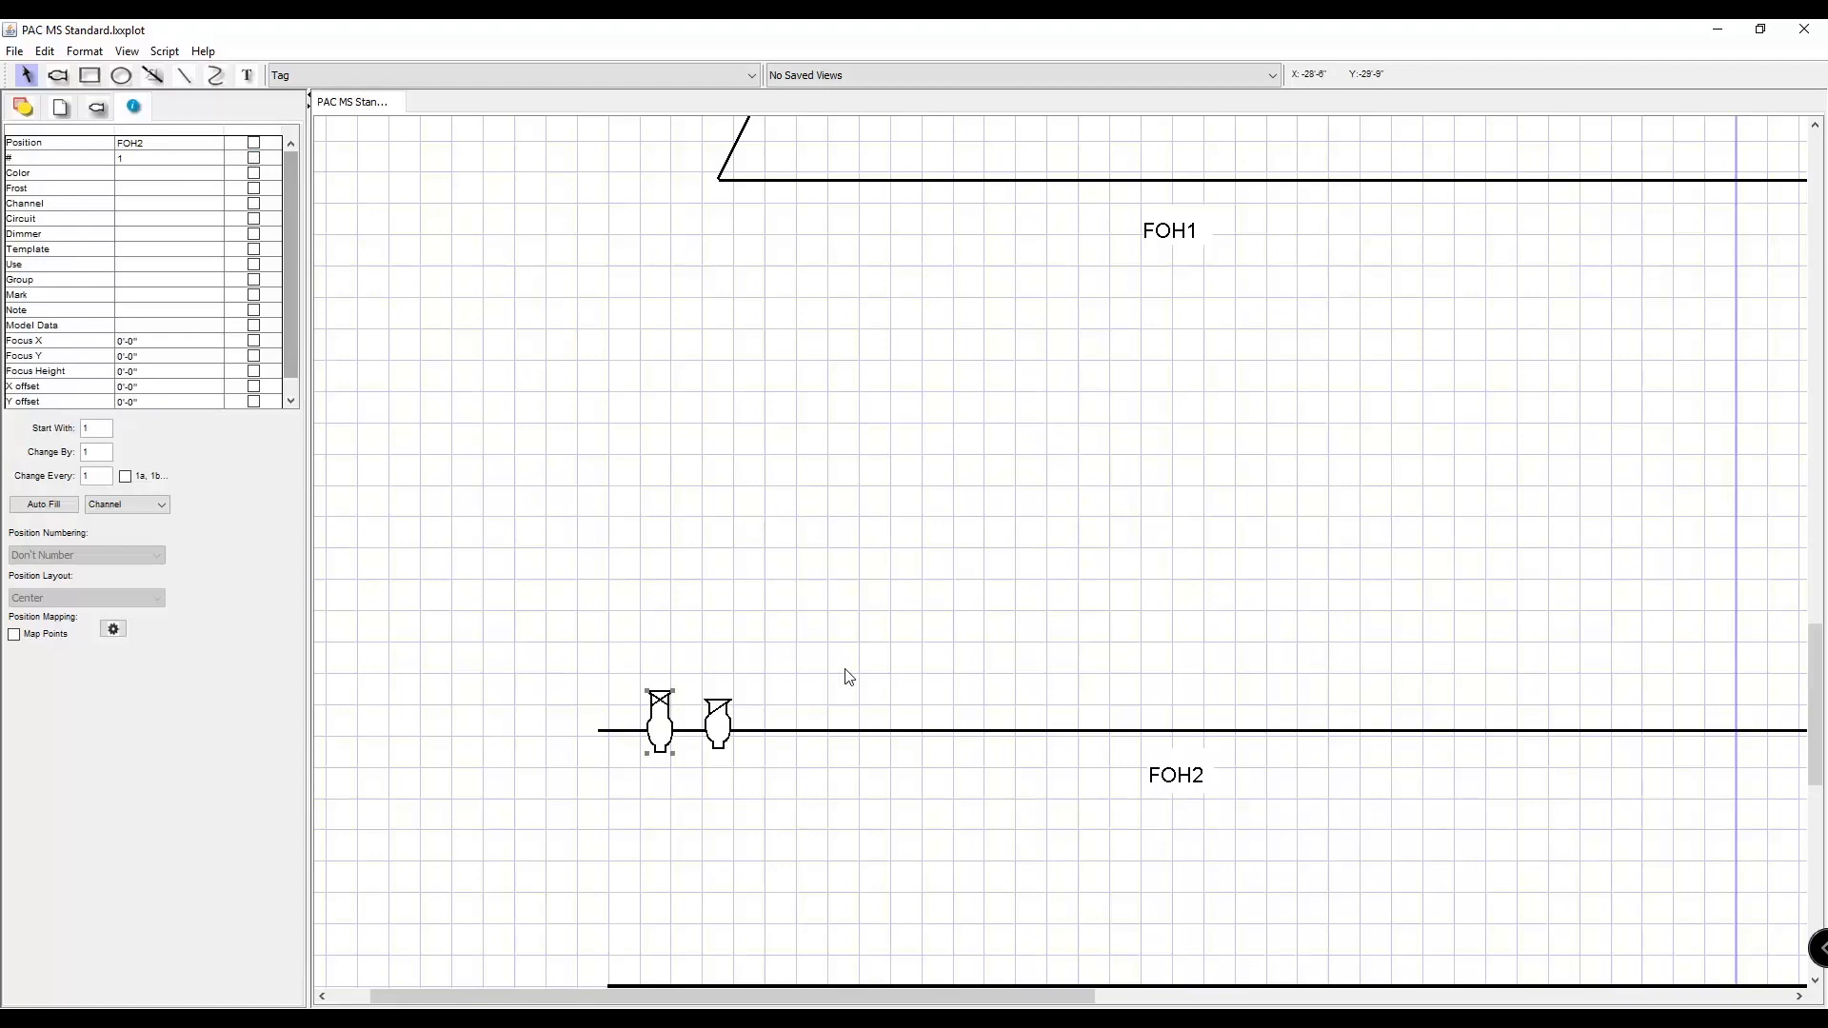
click(720, 723)
click(663, 726)
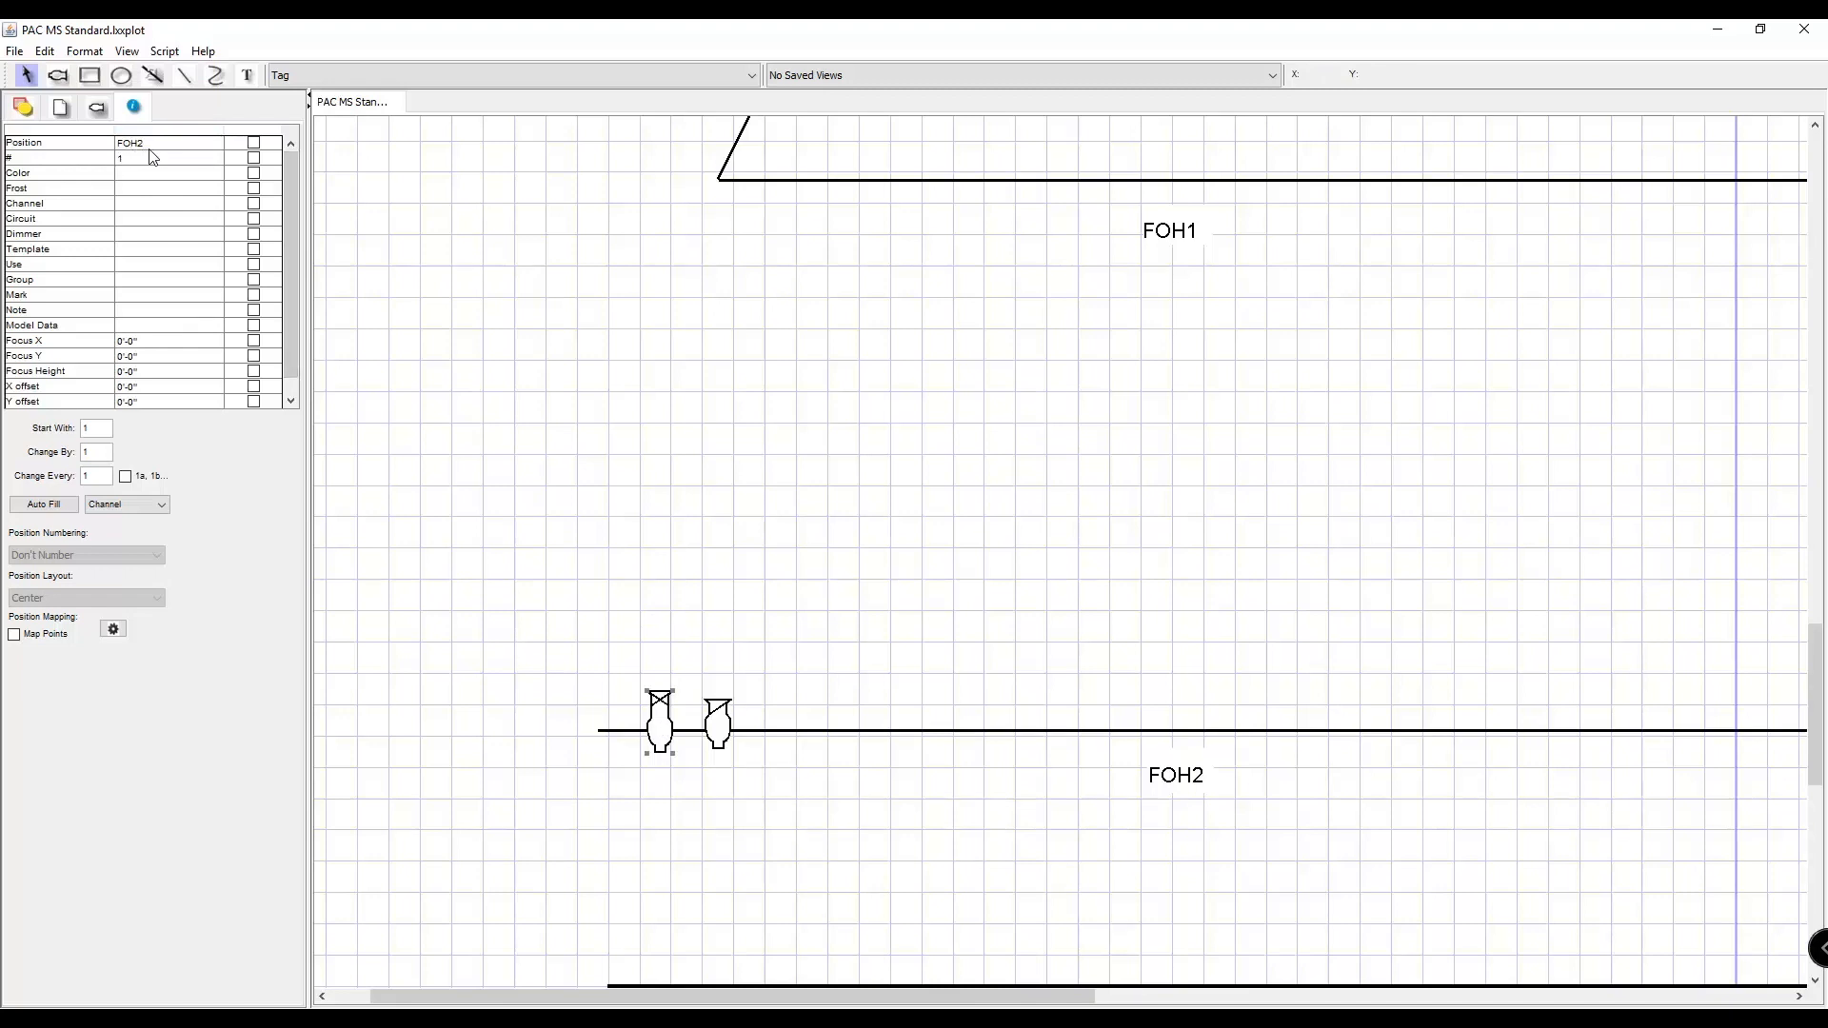
Try toggling the display of the position and unit number labels for the 6x16 fixture.
click(255, 144)
click(254, 144)
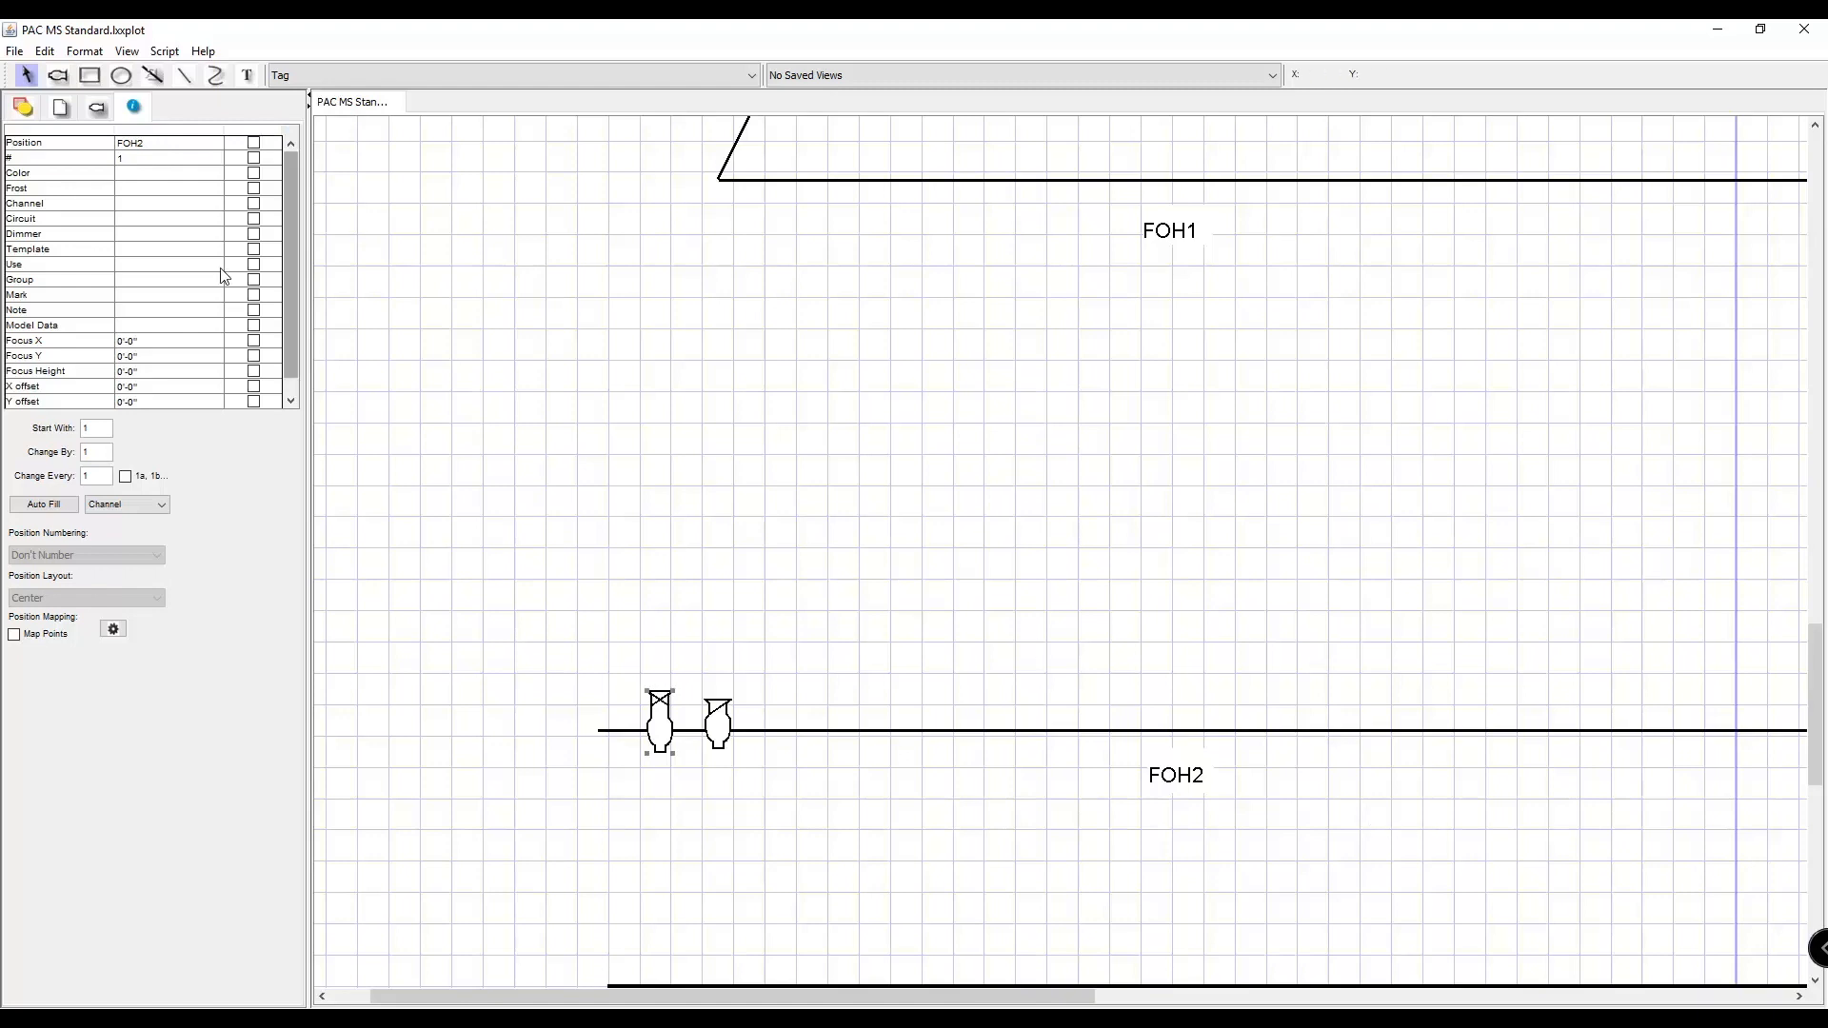
click(254, 159)
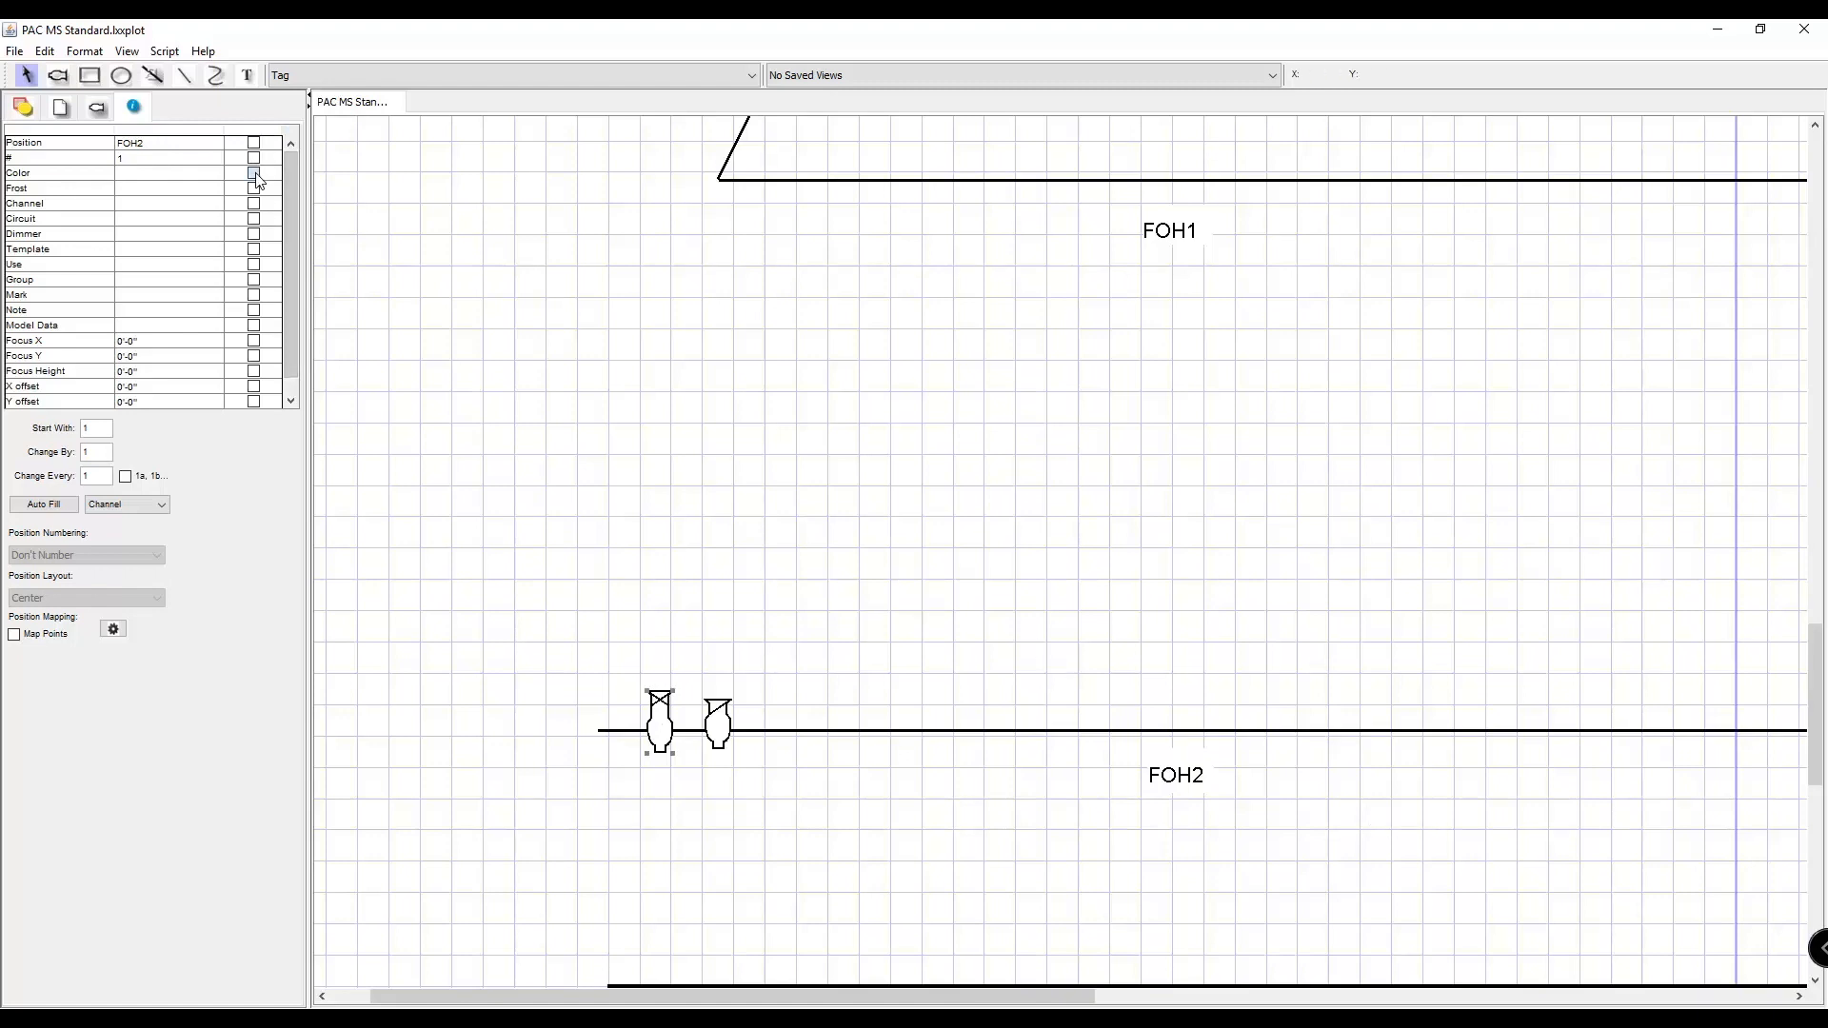
Set the color of the 6x16 fixture on FOH2 to R02.
click(255, 173)
click(171, 174)
click(253, 174)
Set the 6x12 fixture's color to R60 with its color label displayed, and reselect the 6x16 fixture.
click(721, 726)
click(215, 172)
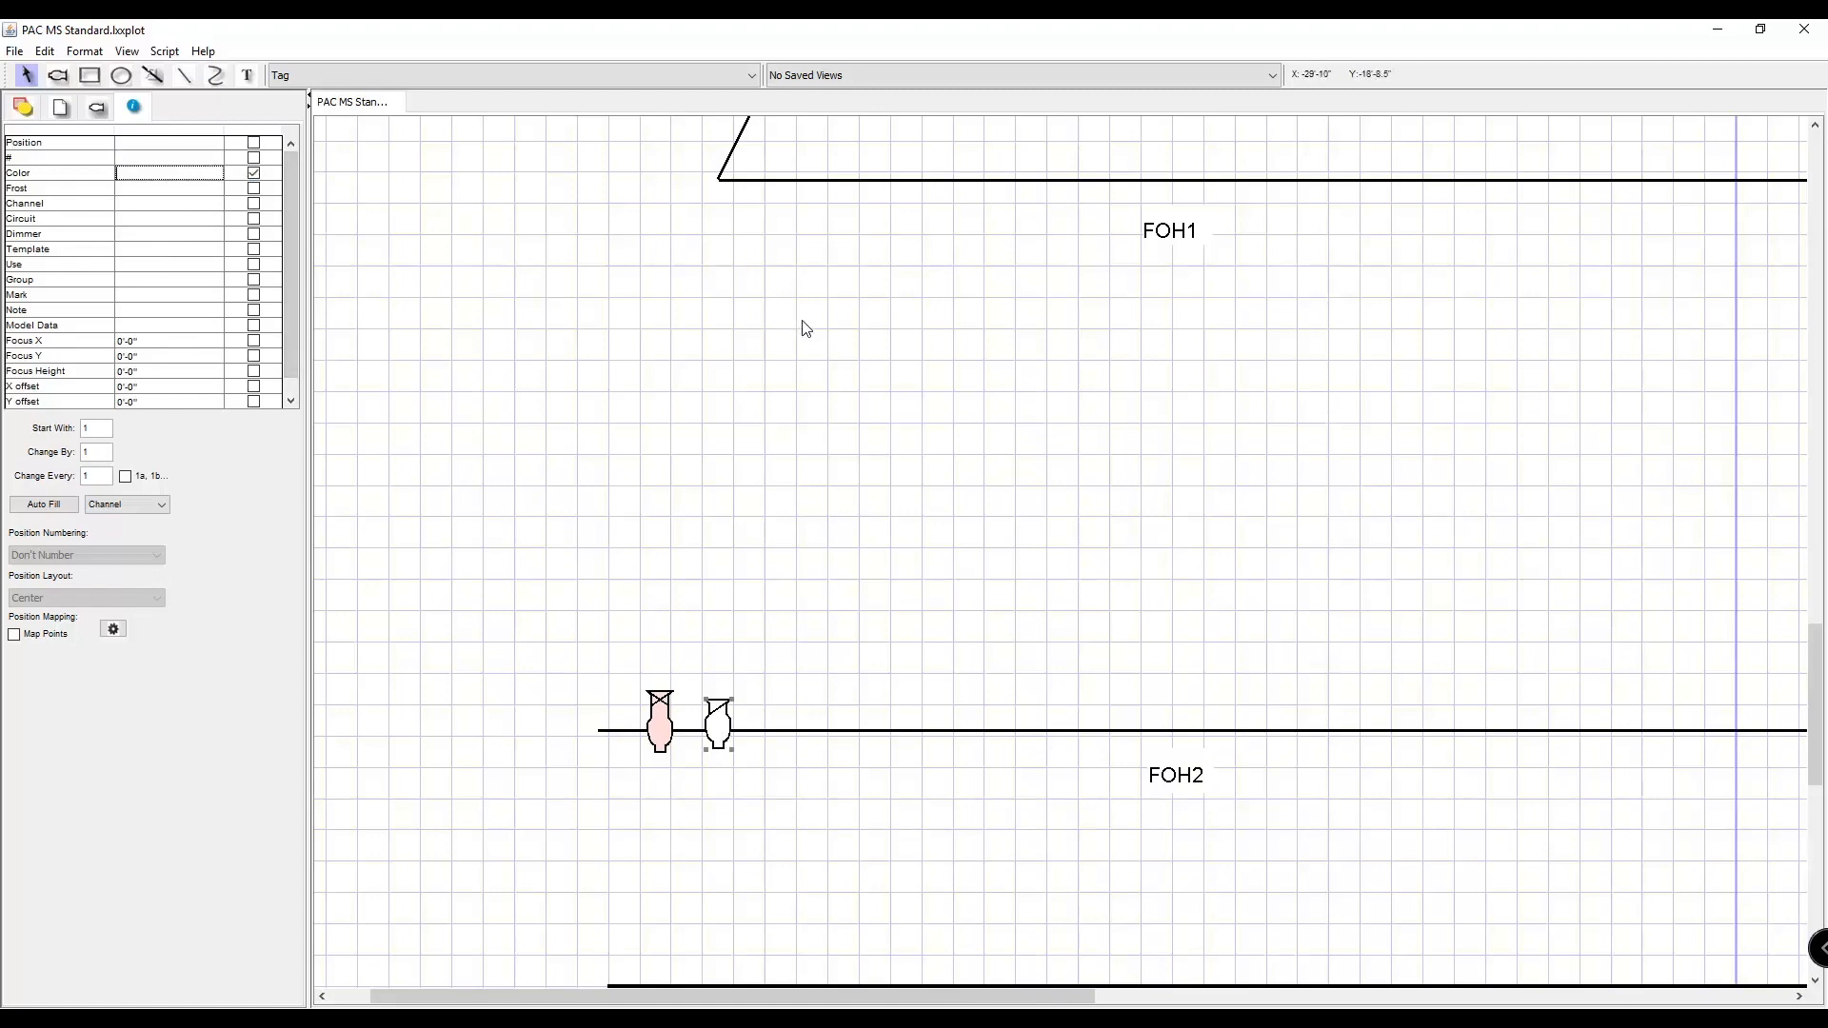
key(Return)
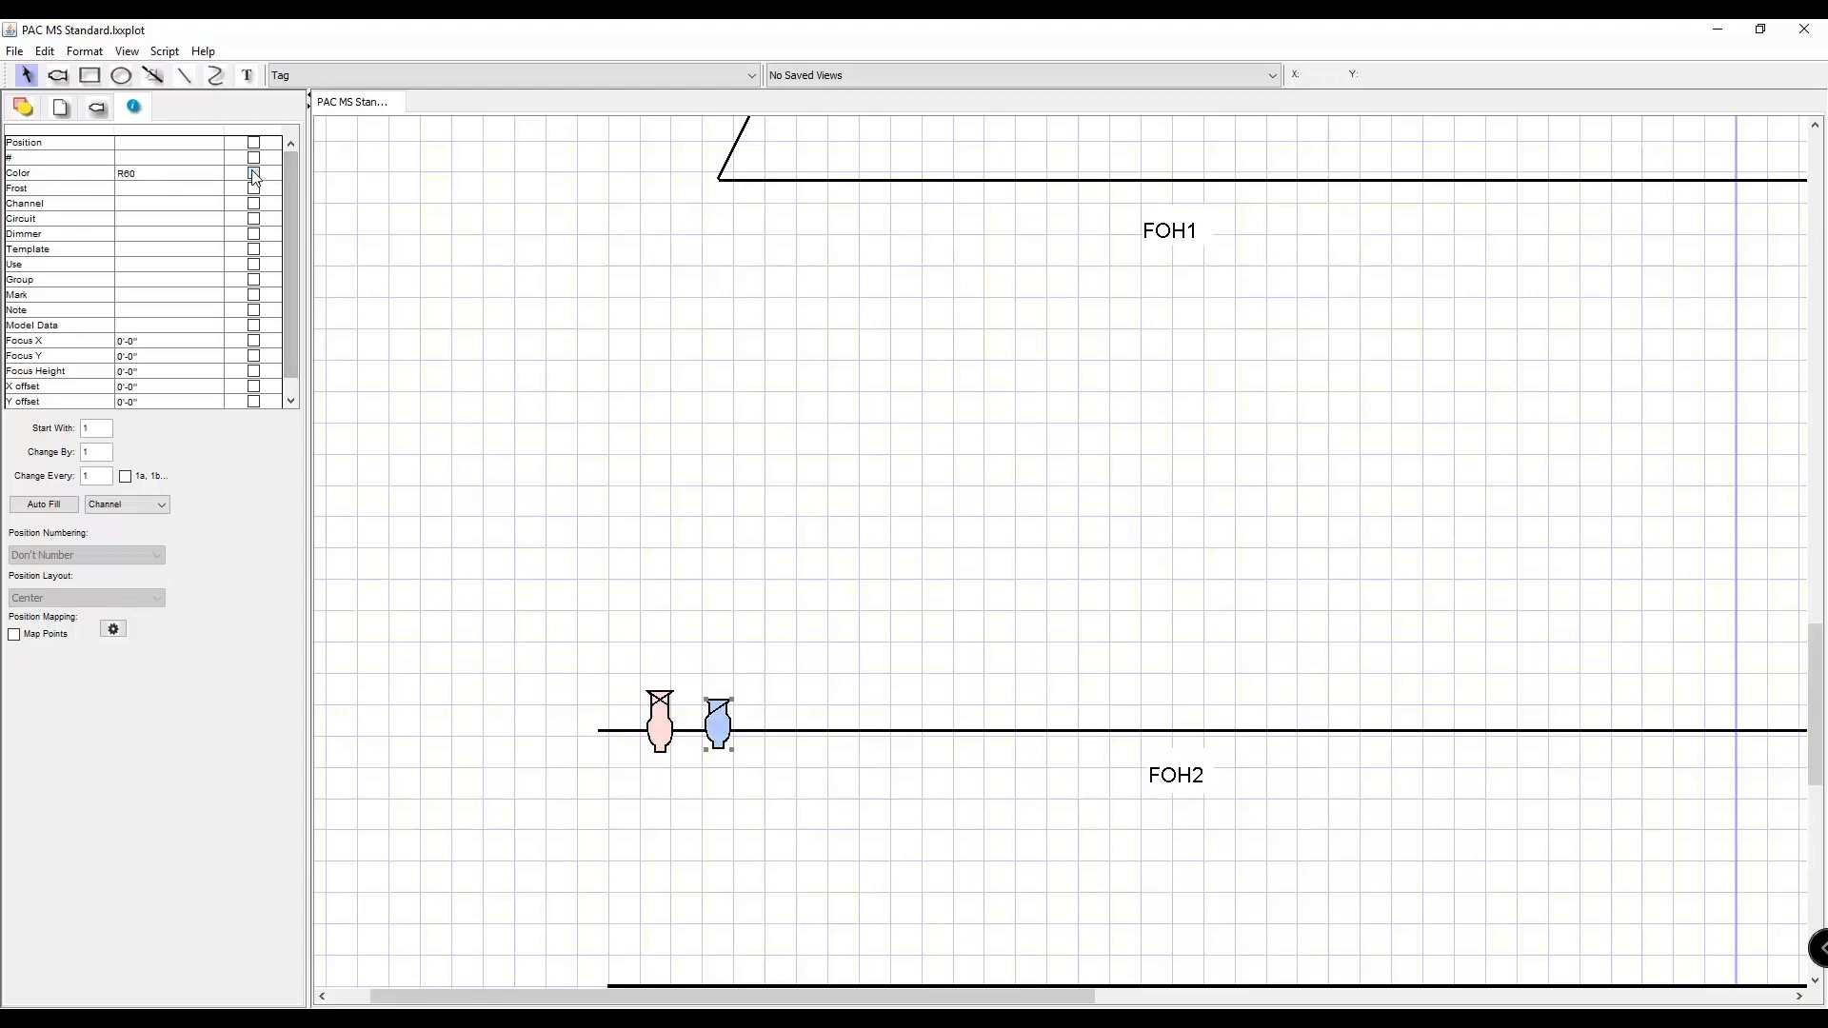
click(636, 612)
click(663, 718)
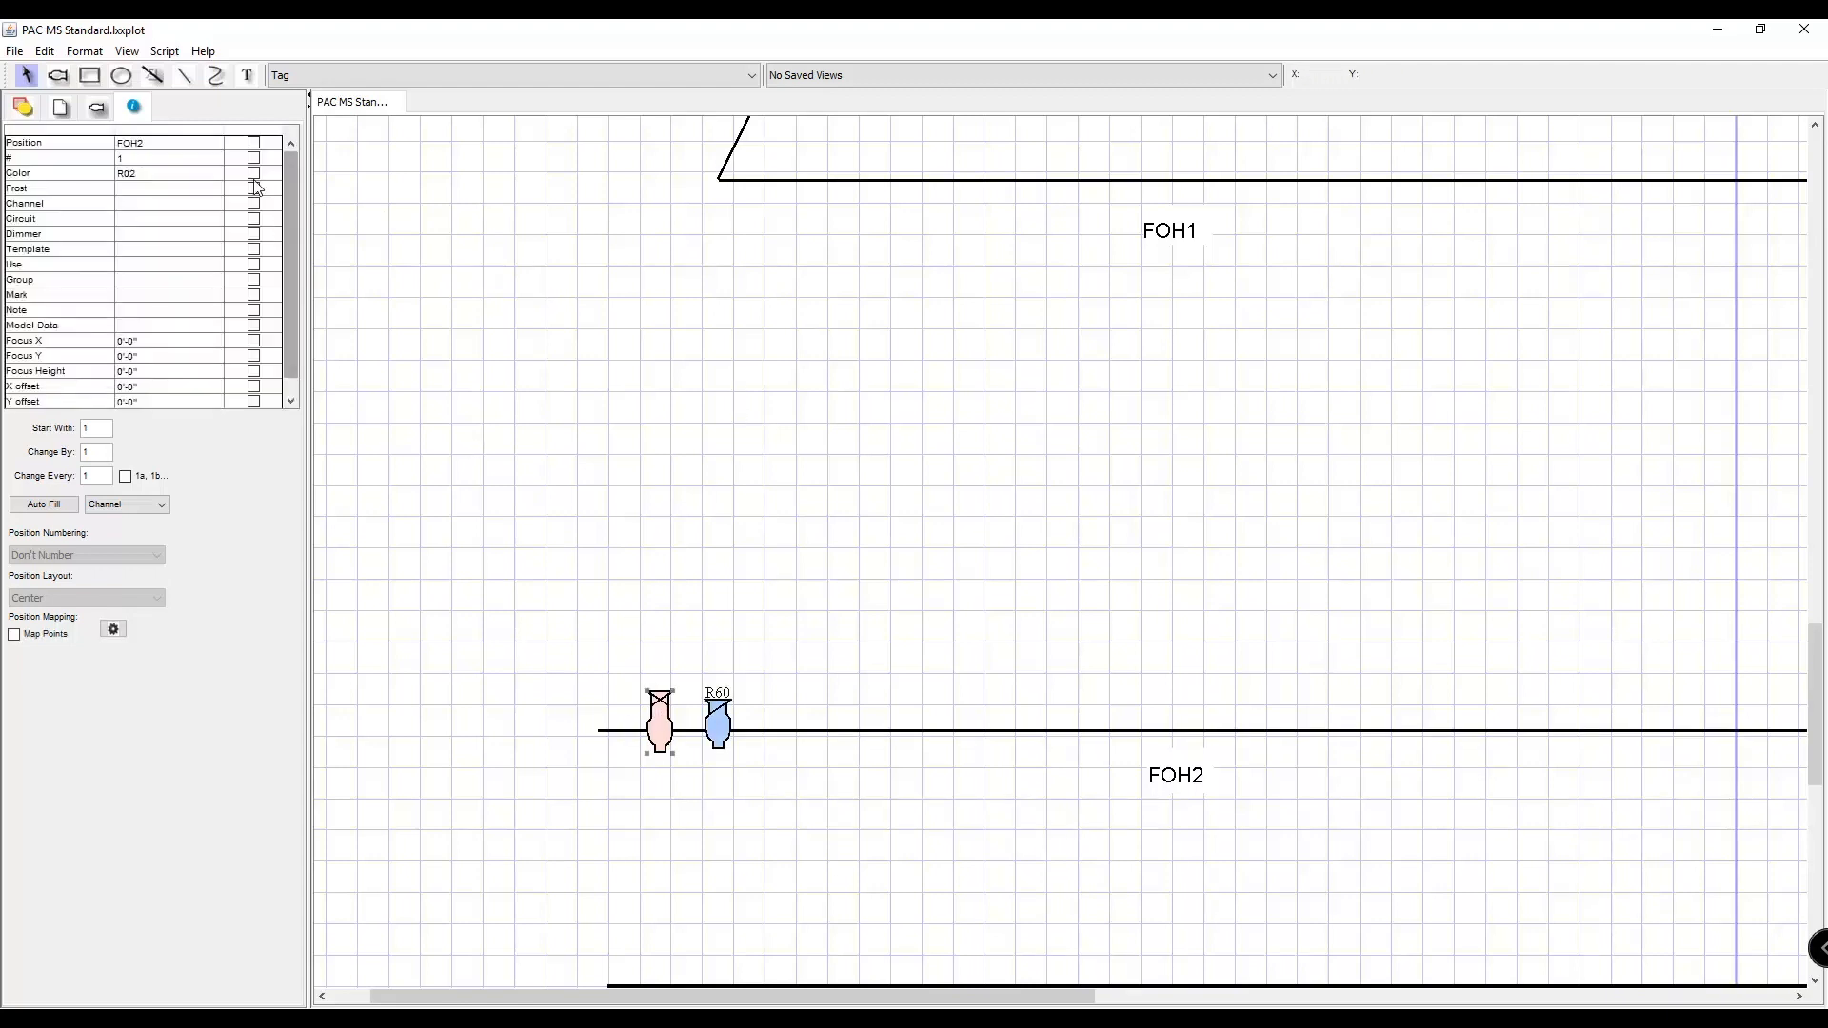
Display the color label of the 6x16 fixture on FOH2 and reselect the fixture.
click(674, 707)
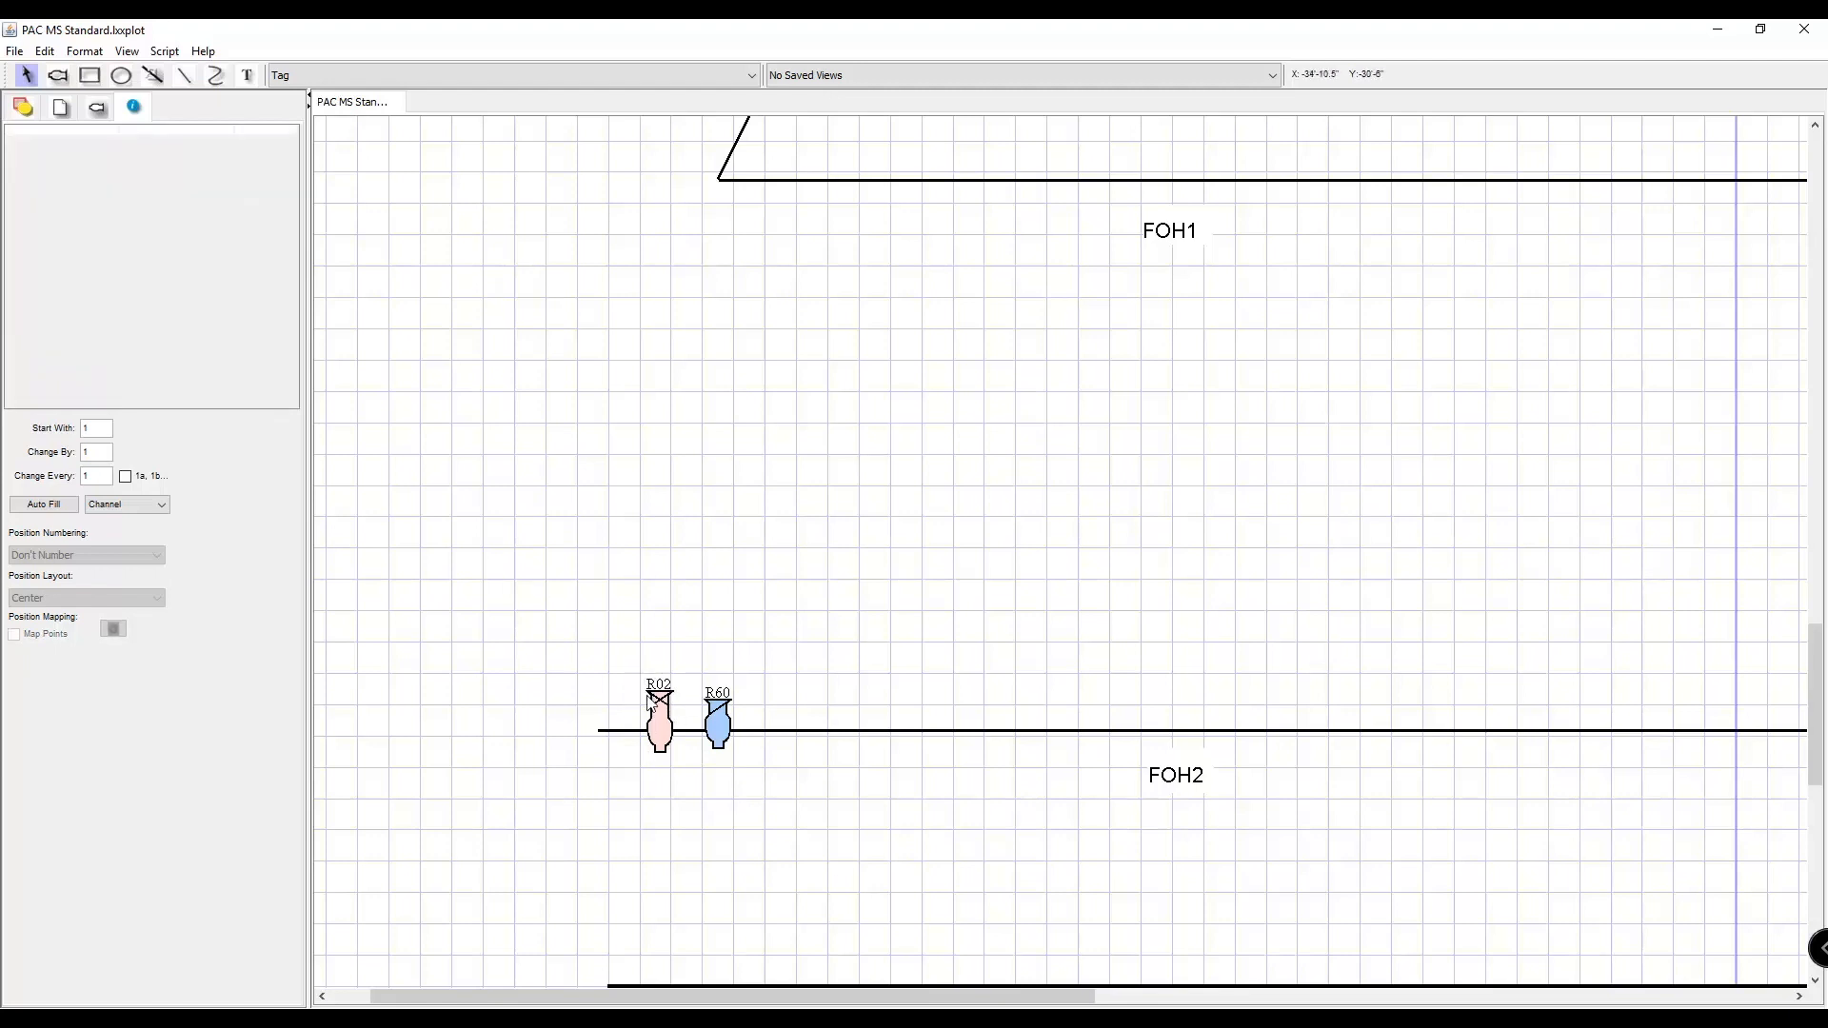
click(653, 704)
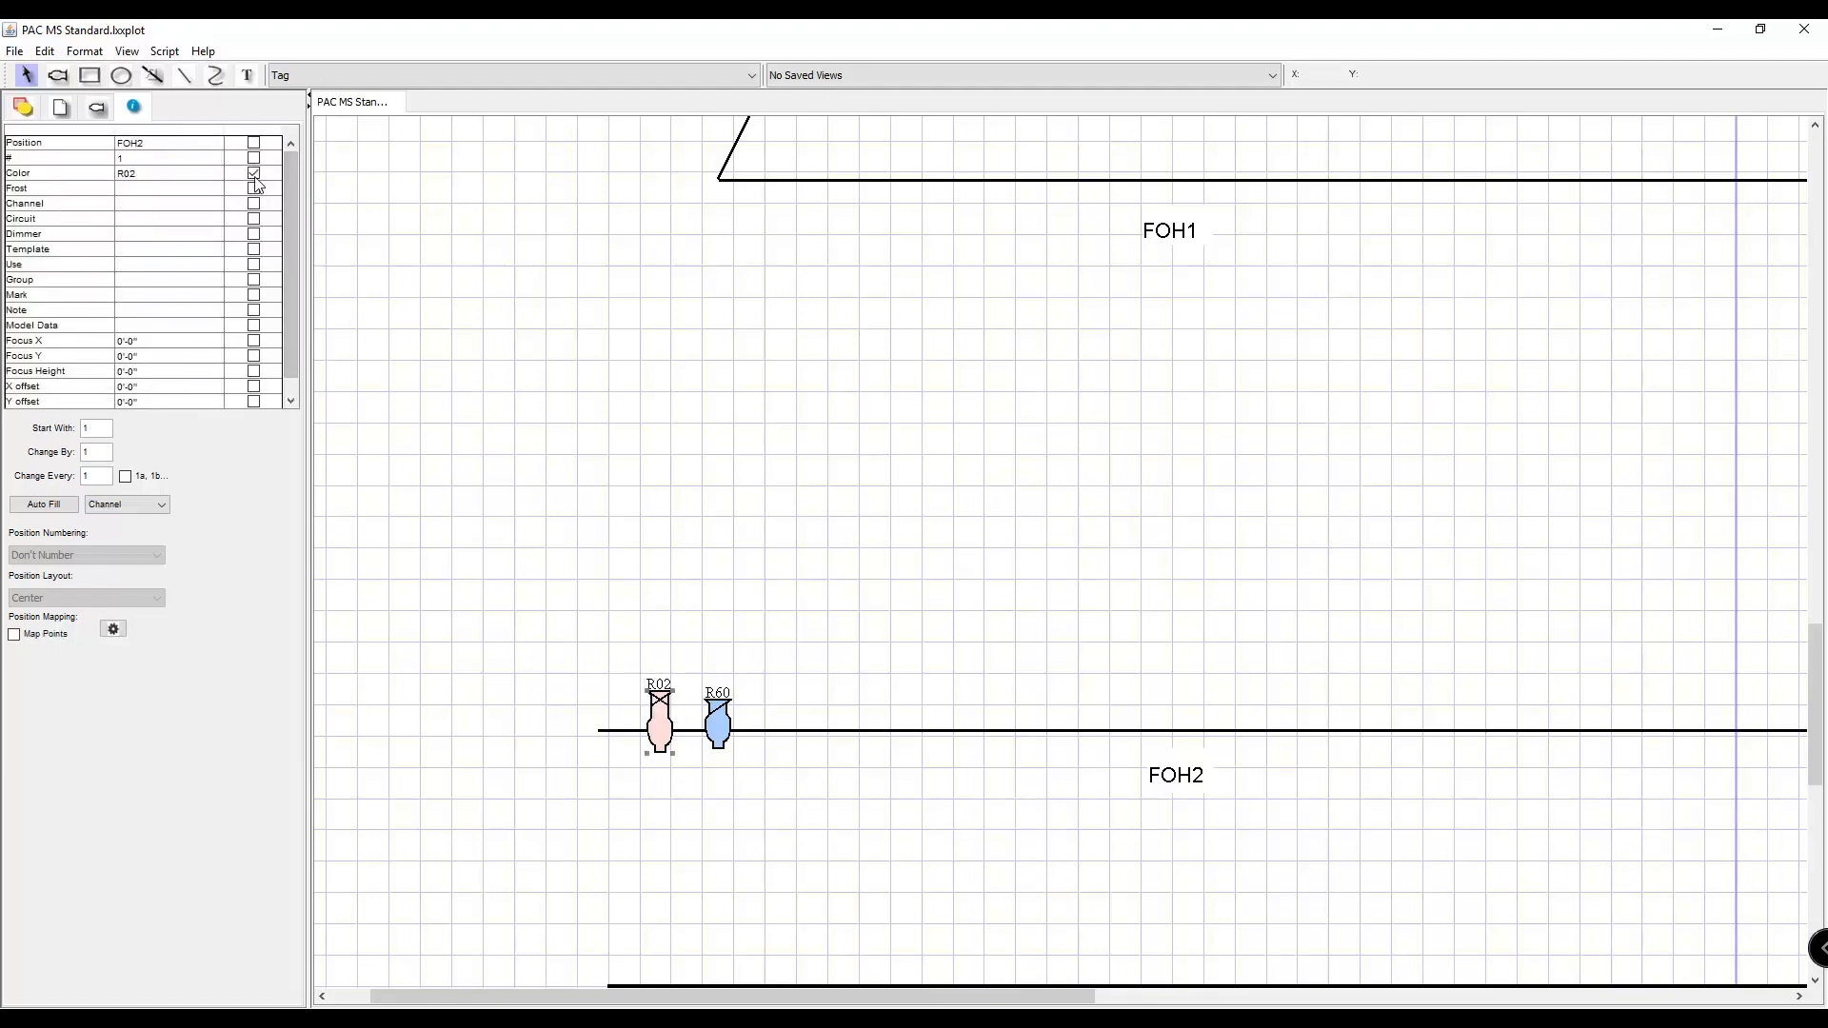
click(681, 667)
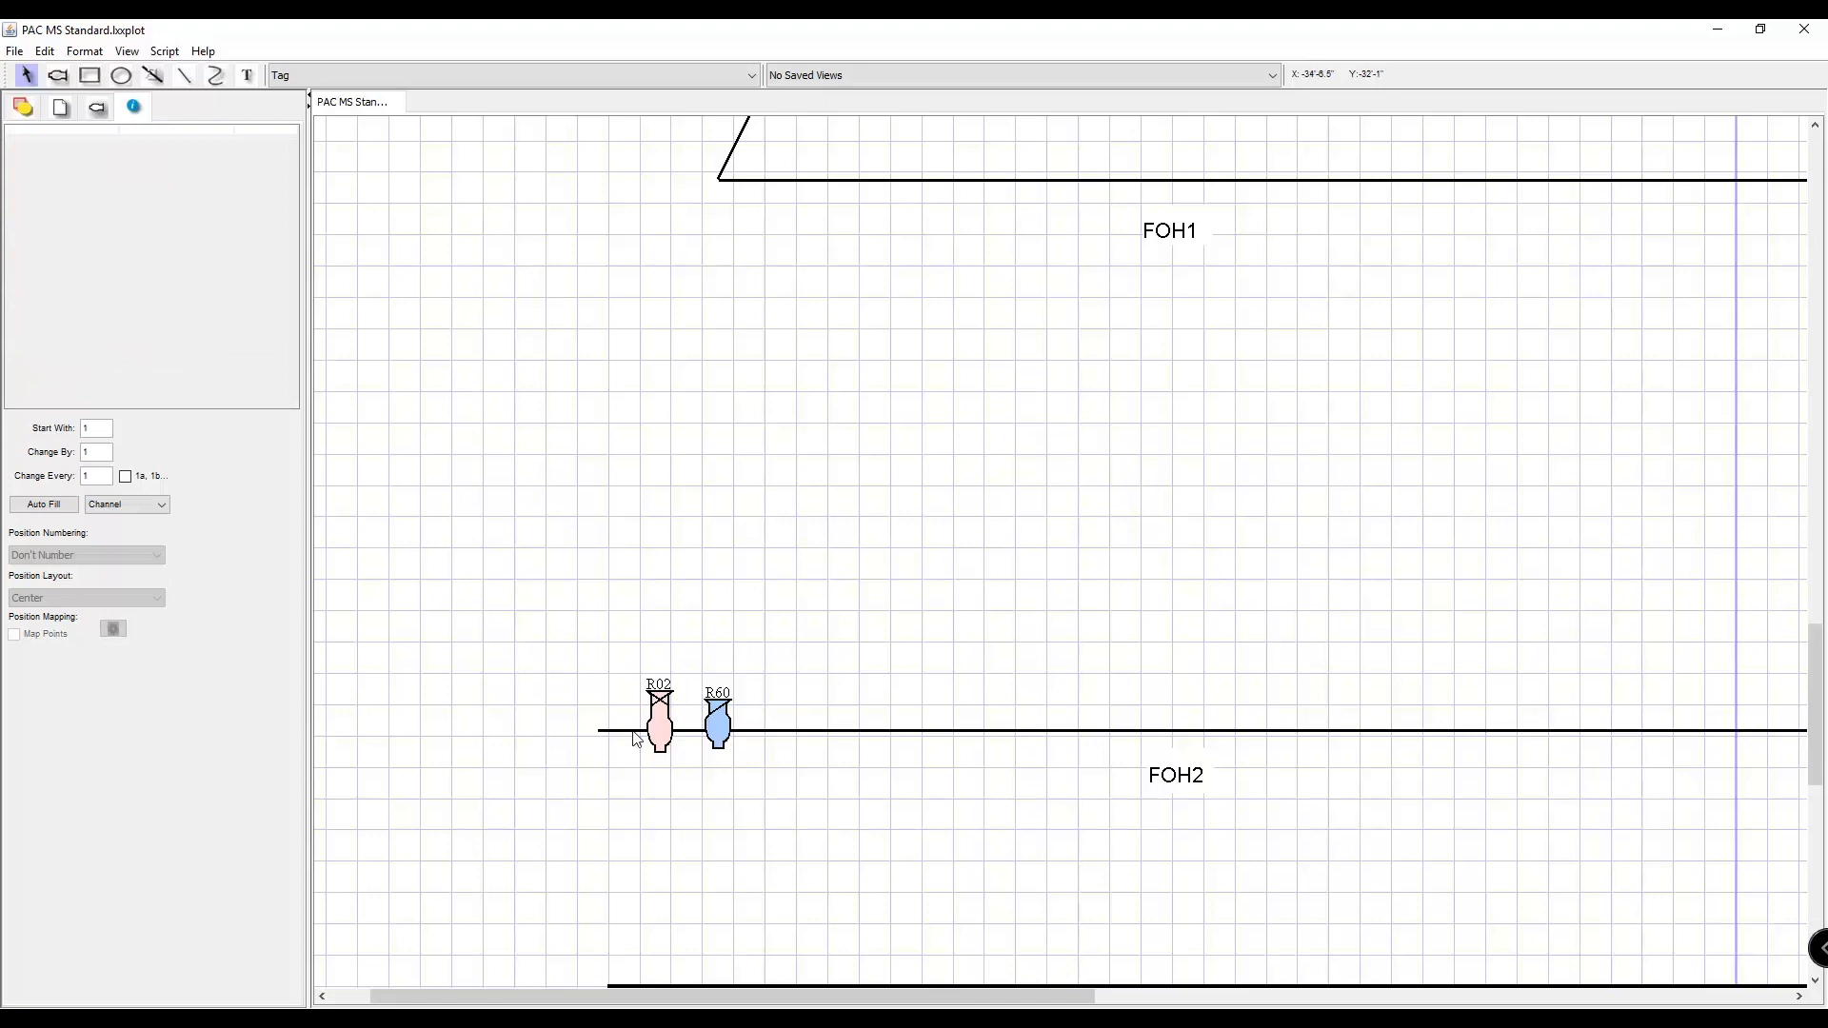
click(669, 727)
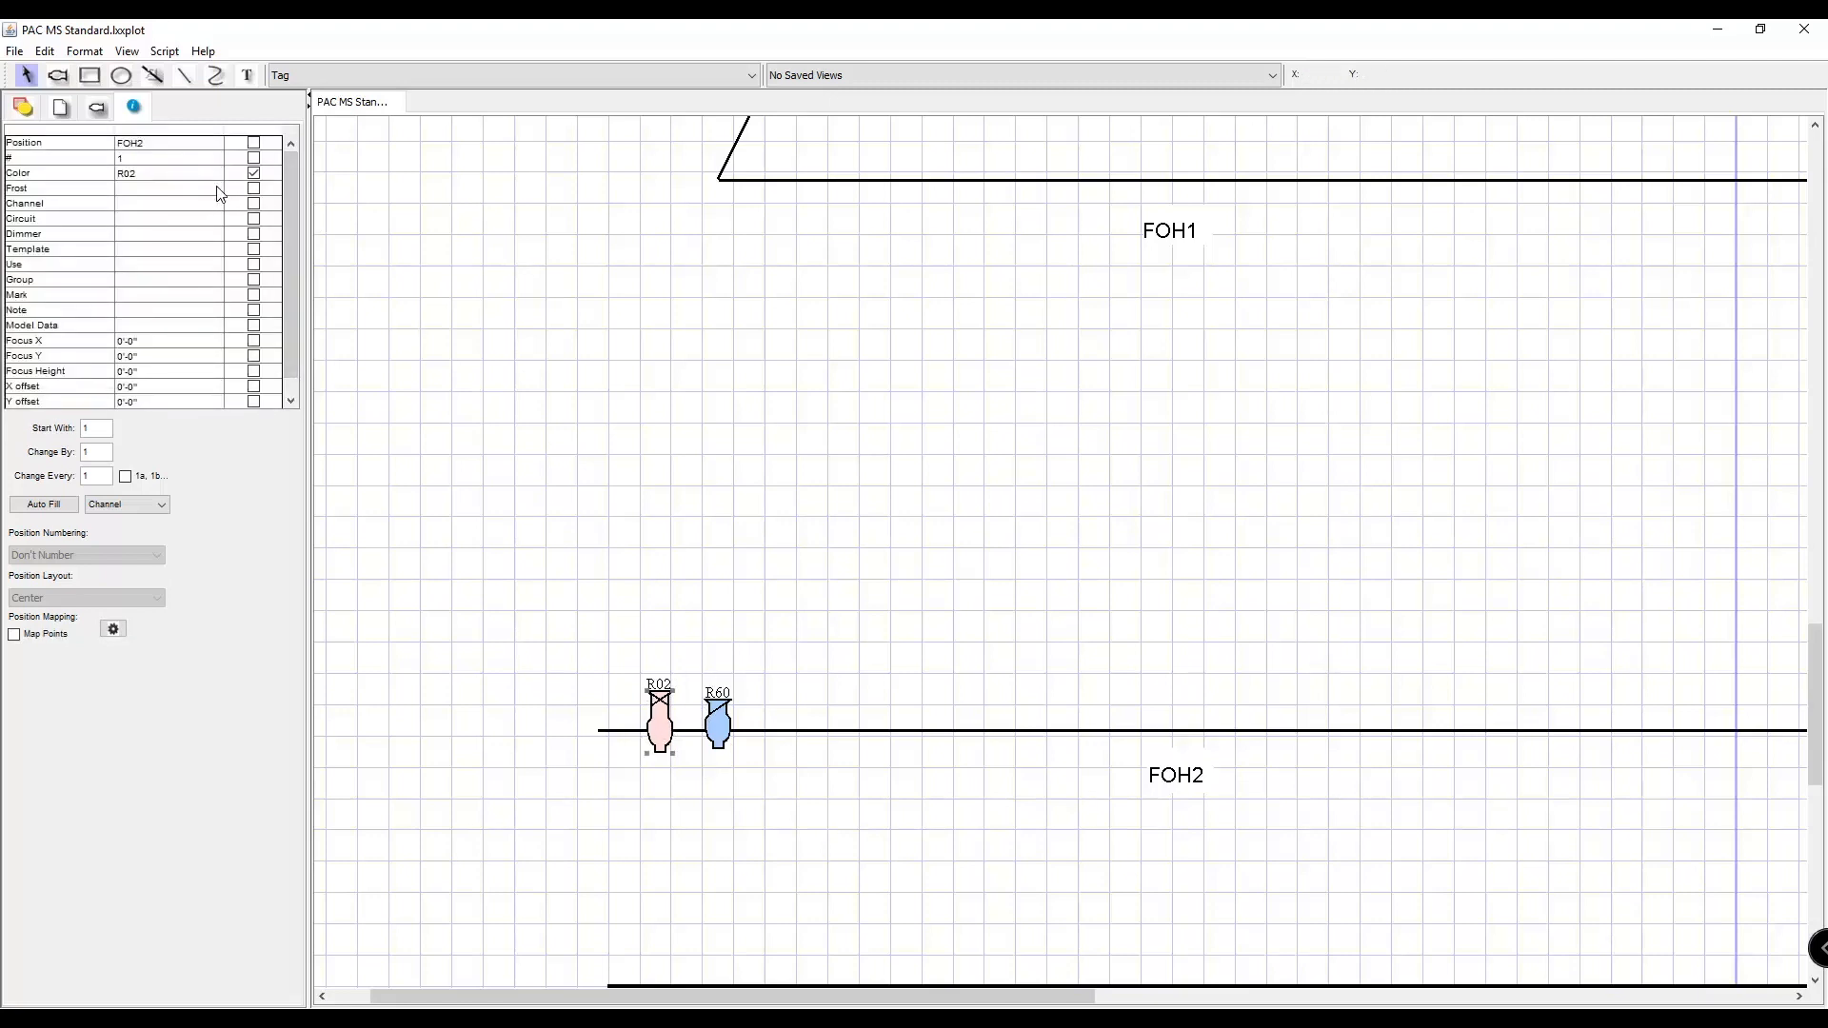
Set the 6x16 fixture's channel to 1 and display its channel label.
double_click(181, 188)
click(93, 192)
click(83, 206)
click(52, 222)
click(58, 234)
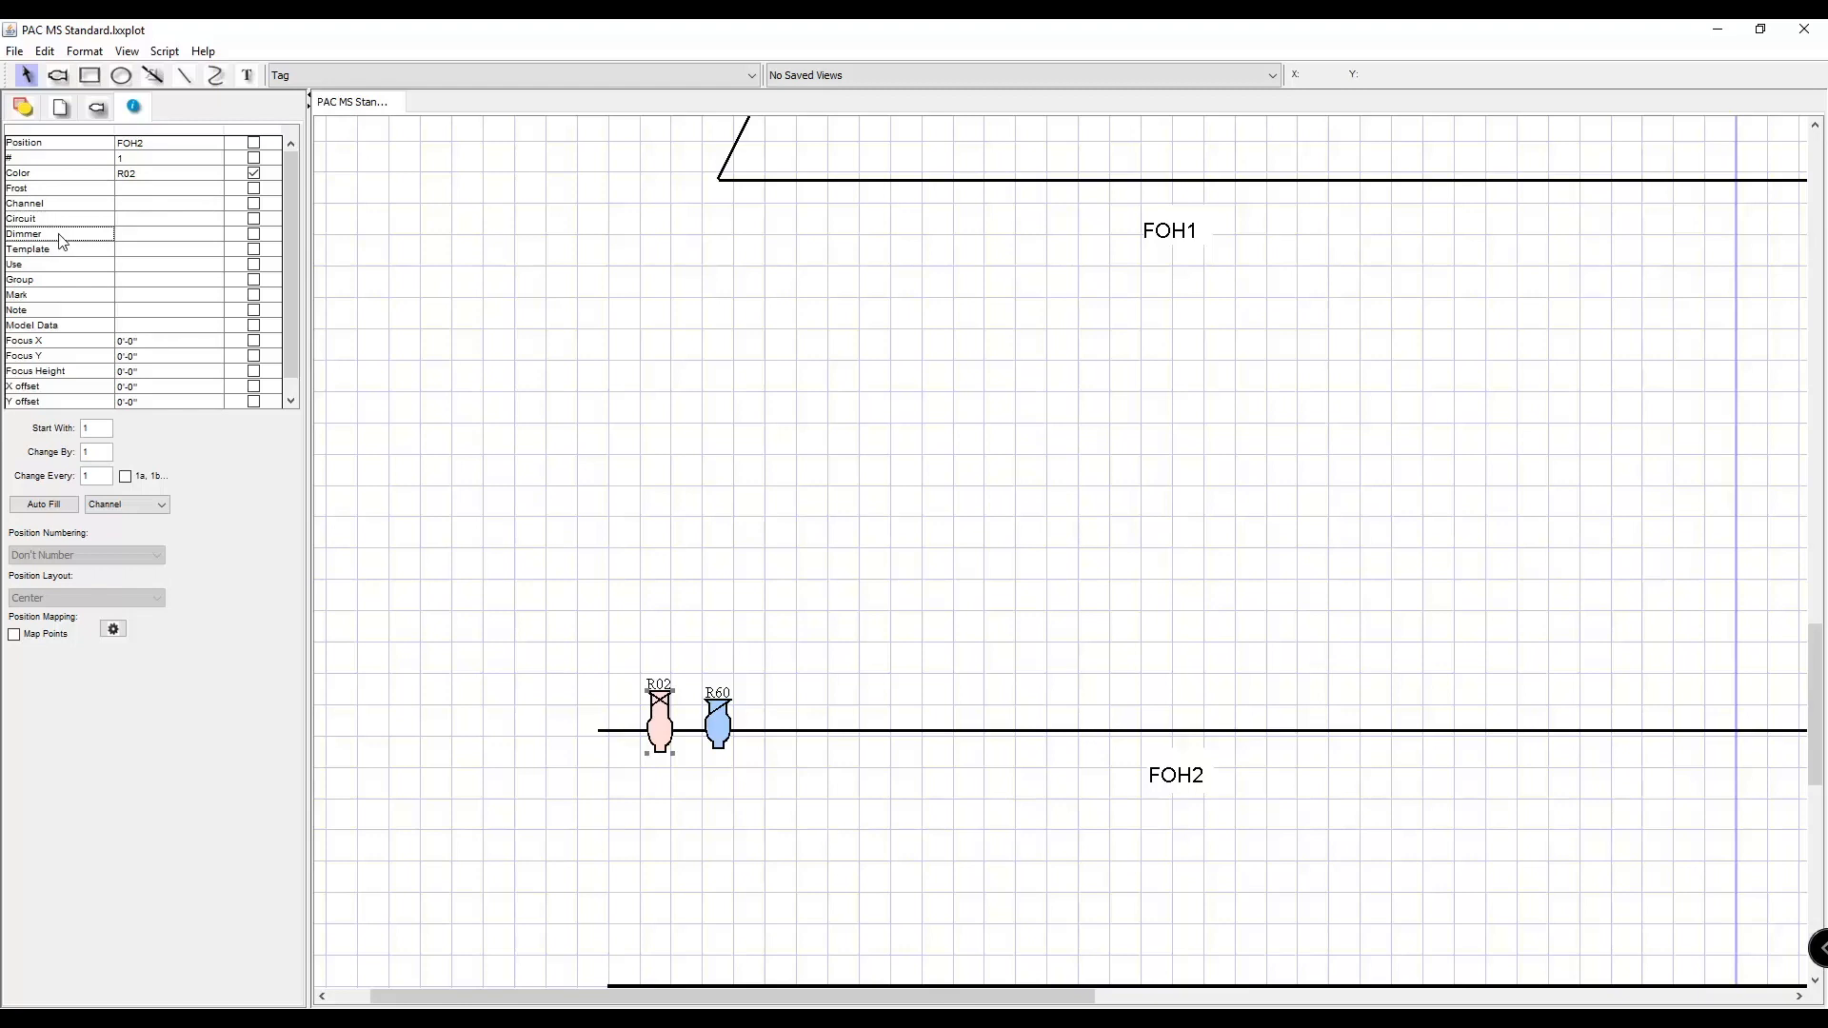
click(46, 281)
click(110, 206)
click(253, 204)
click(217, 204)
text(1)
click(572, 311)
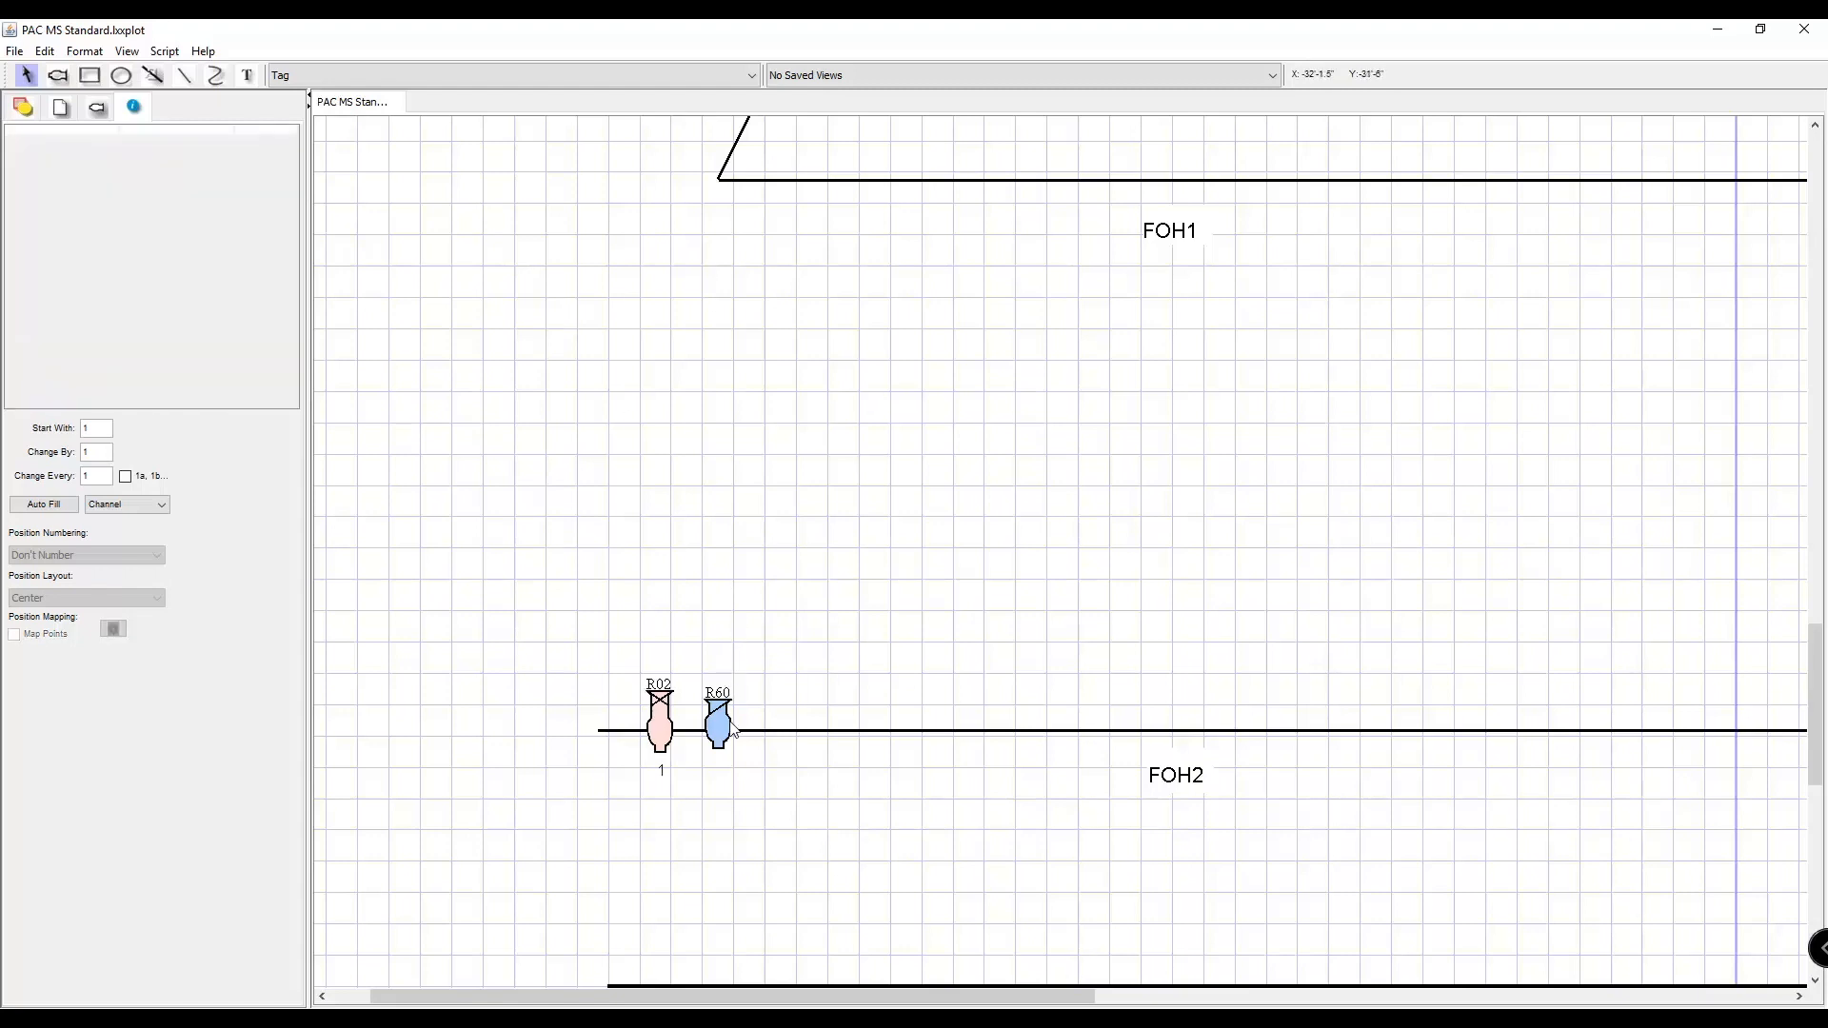
Set the 6x12 fixture's channel to 2 and display its channel label.
click(732, 728)
click(253, 204)
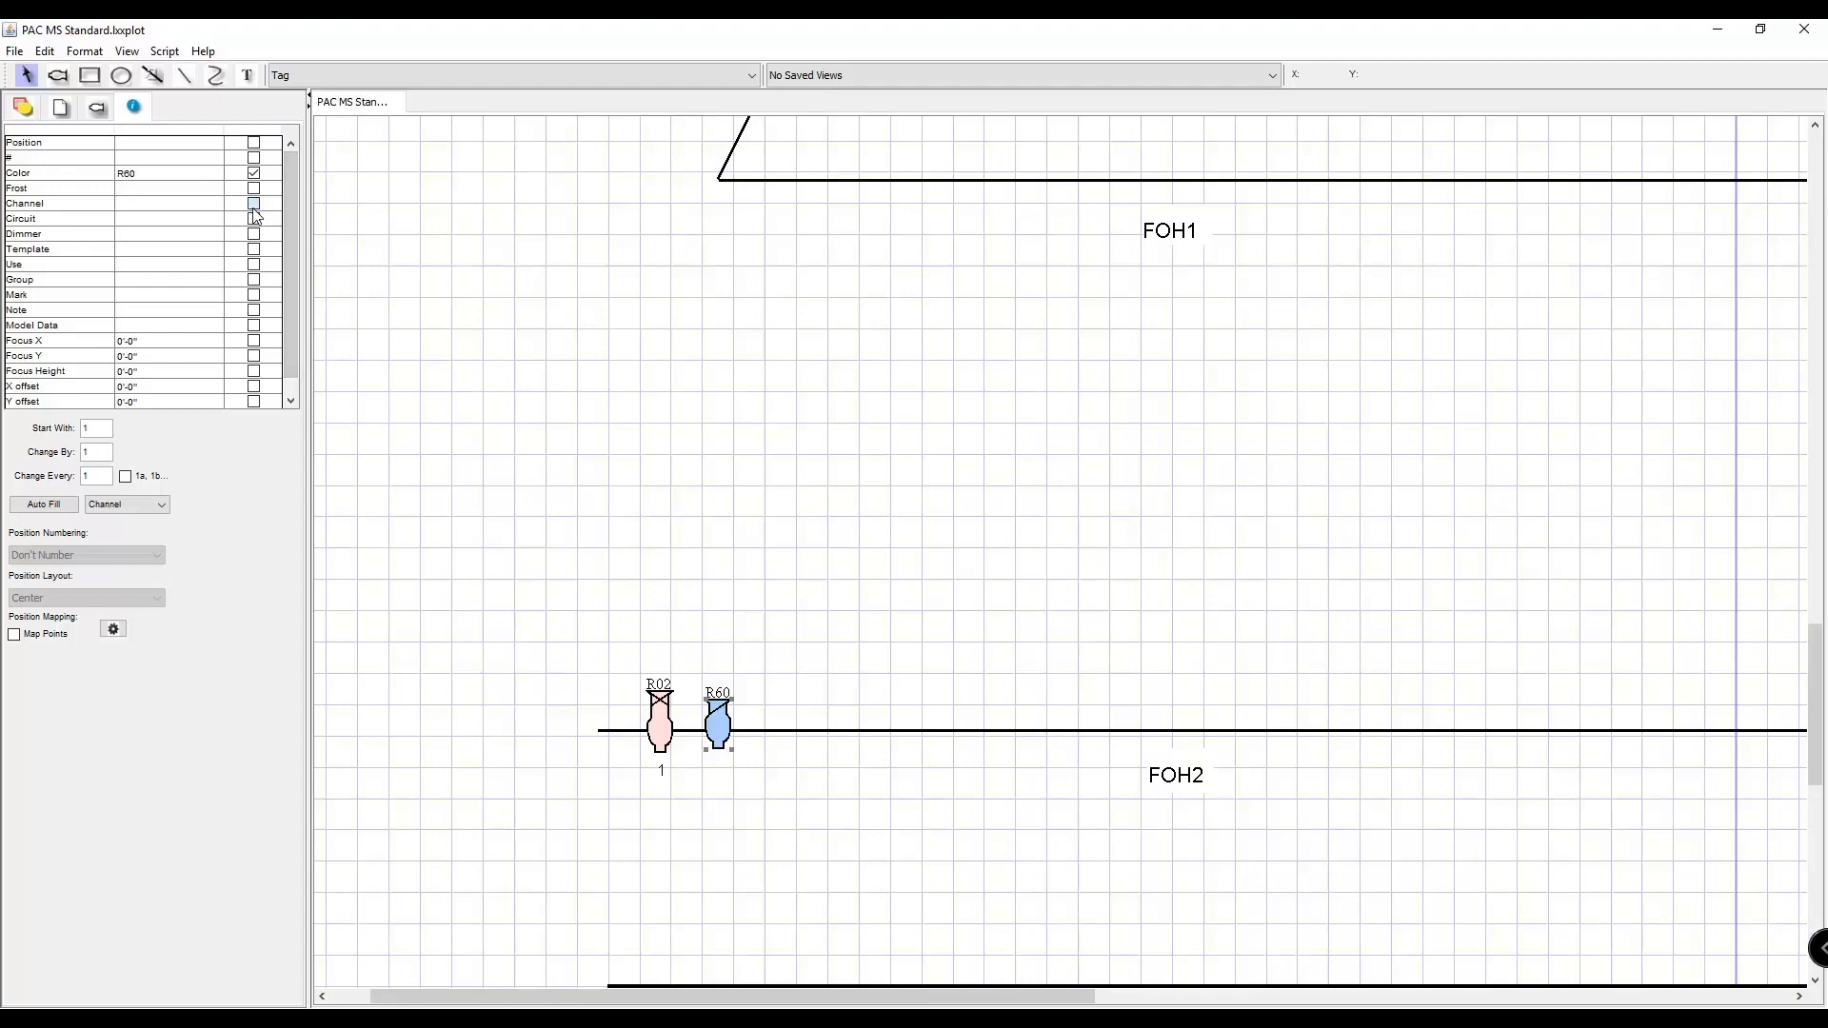
click(194, 203)
click(190, 204)
text(2)
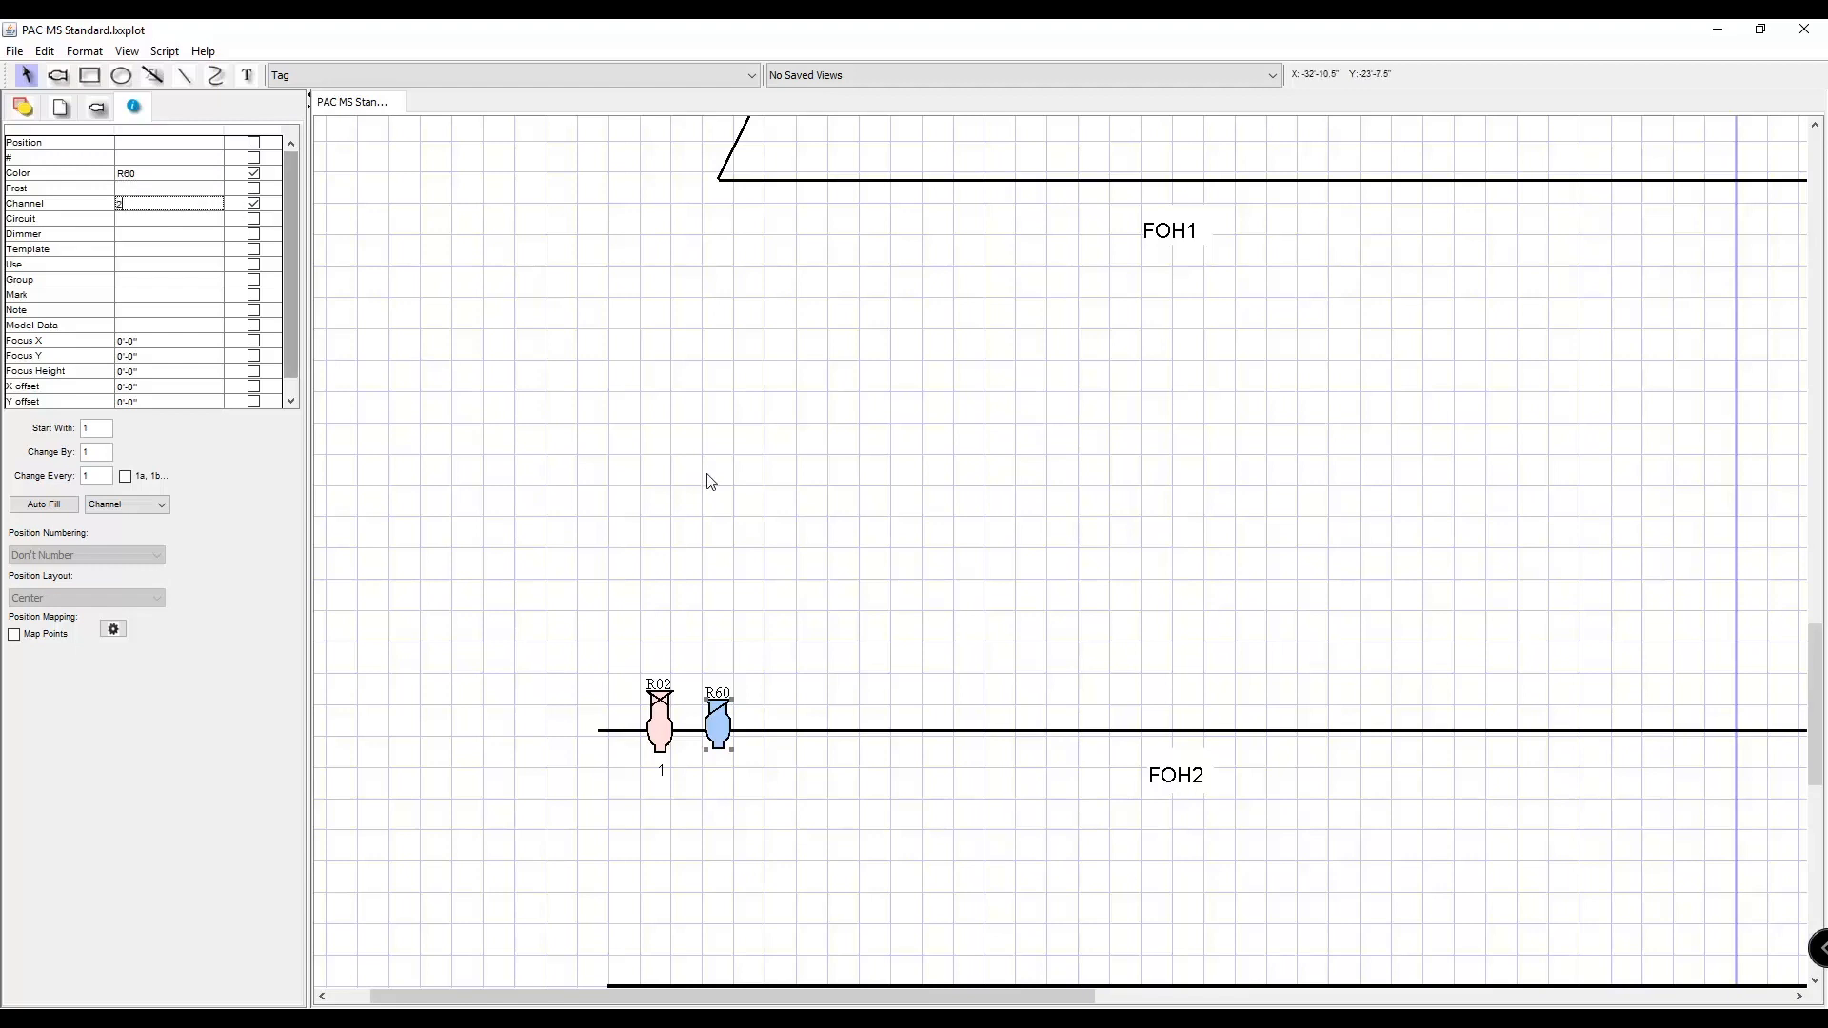
click(688, 479)
Turn on the circuit label for the fixtures on FOH2 and set the 6x16 fixture's circuit to 3.
click(663, 725)
click(728, 740)
click(253, 218)
click(647, 721)
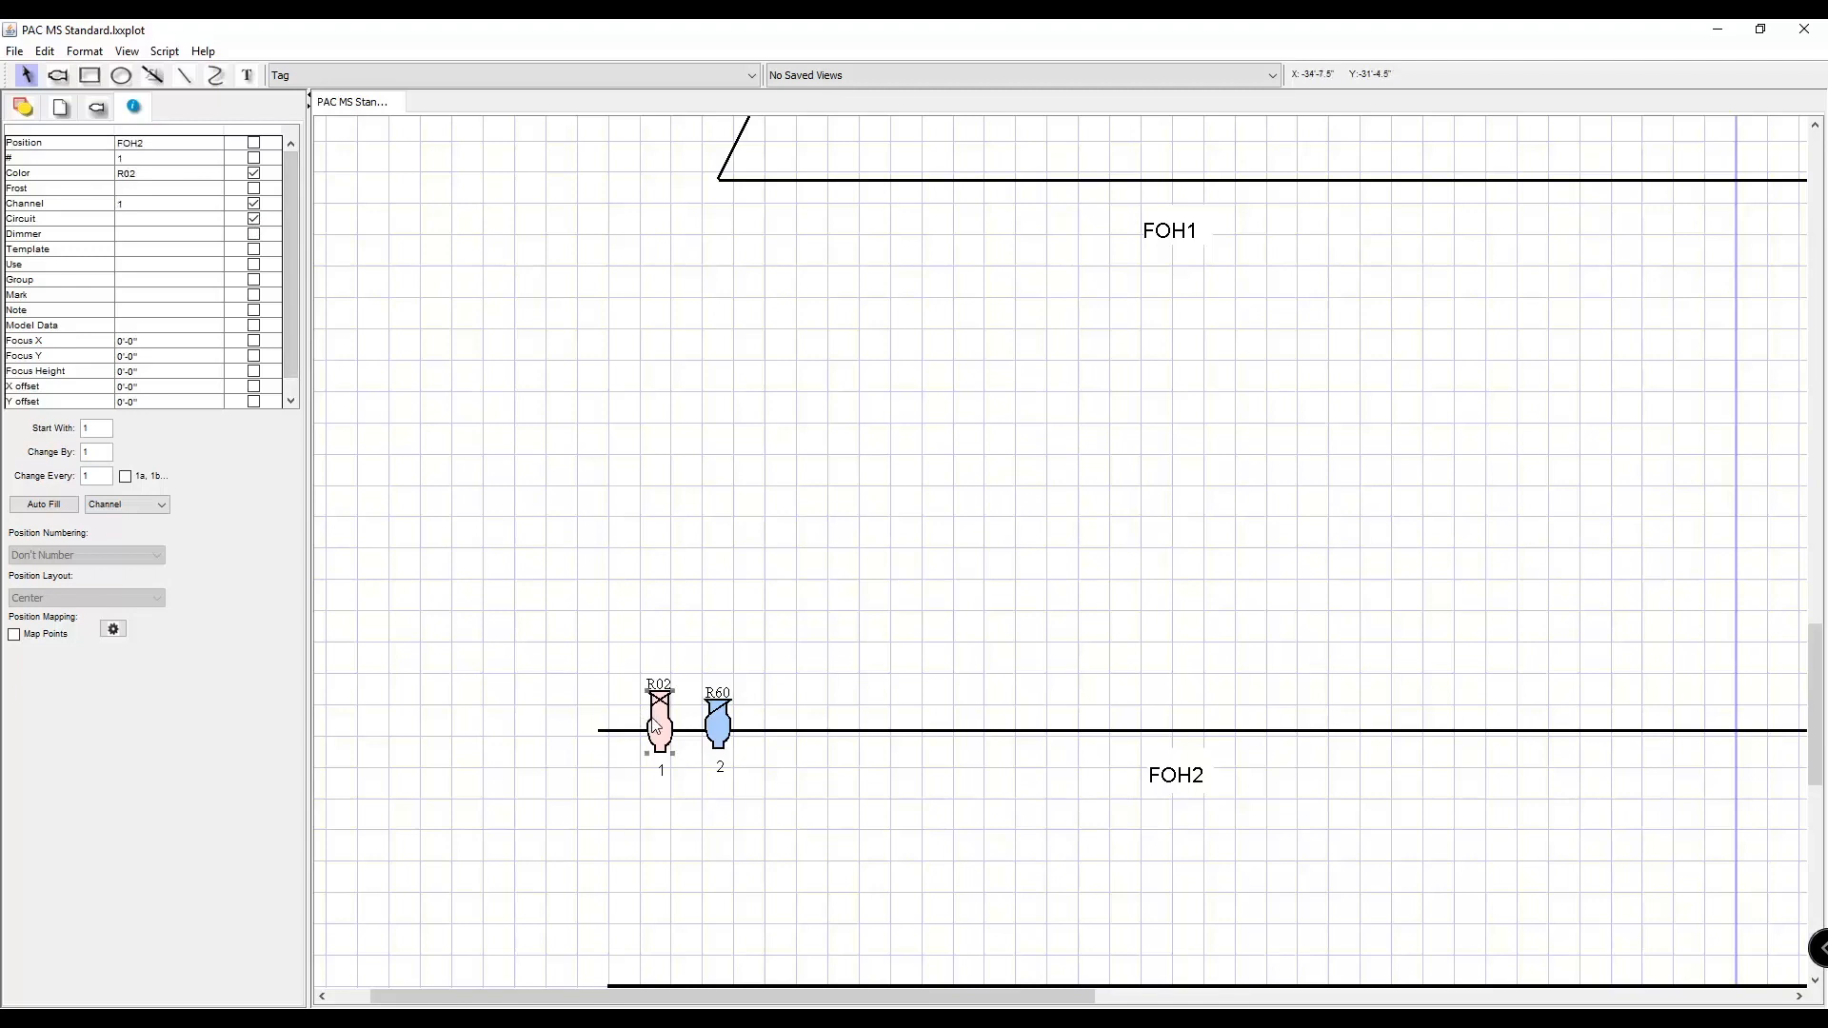
double_click(172, 218)
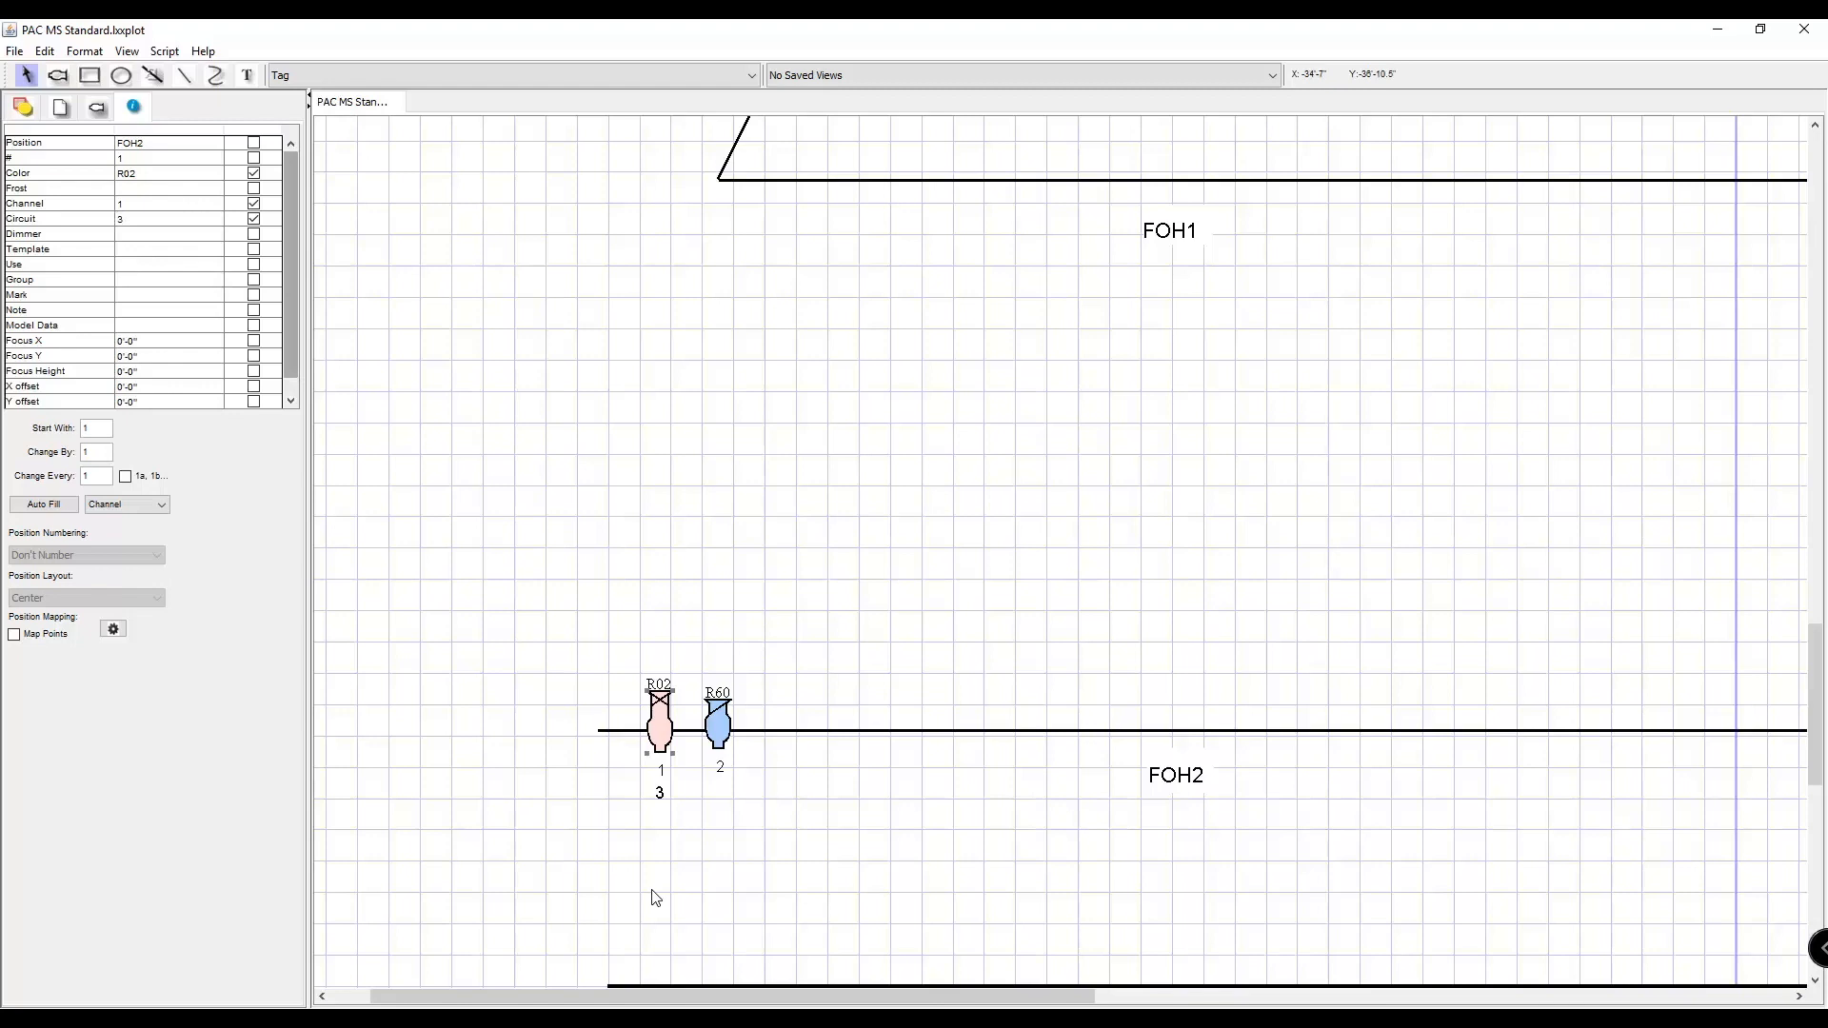
Set the 6x12 fixture's circuit to 4 with its circuit label displayed.
click(722, 737)
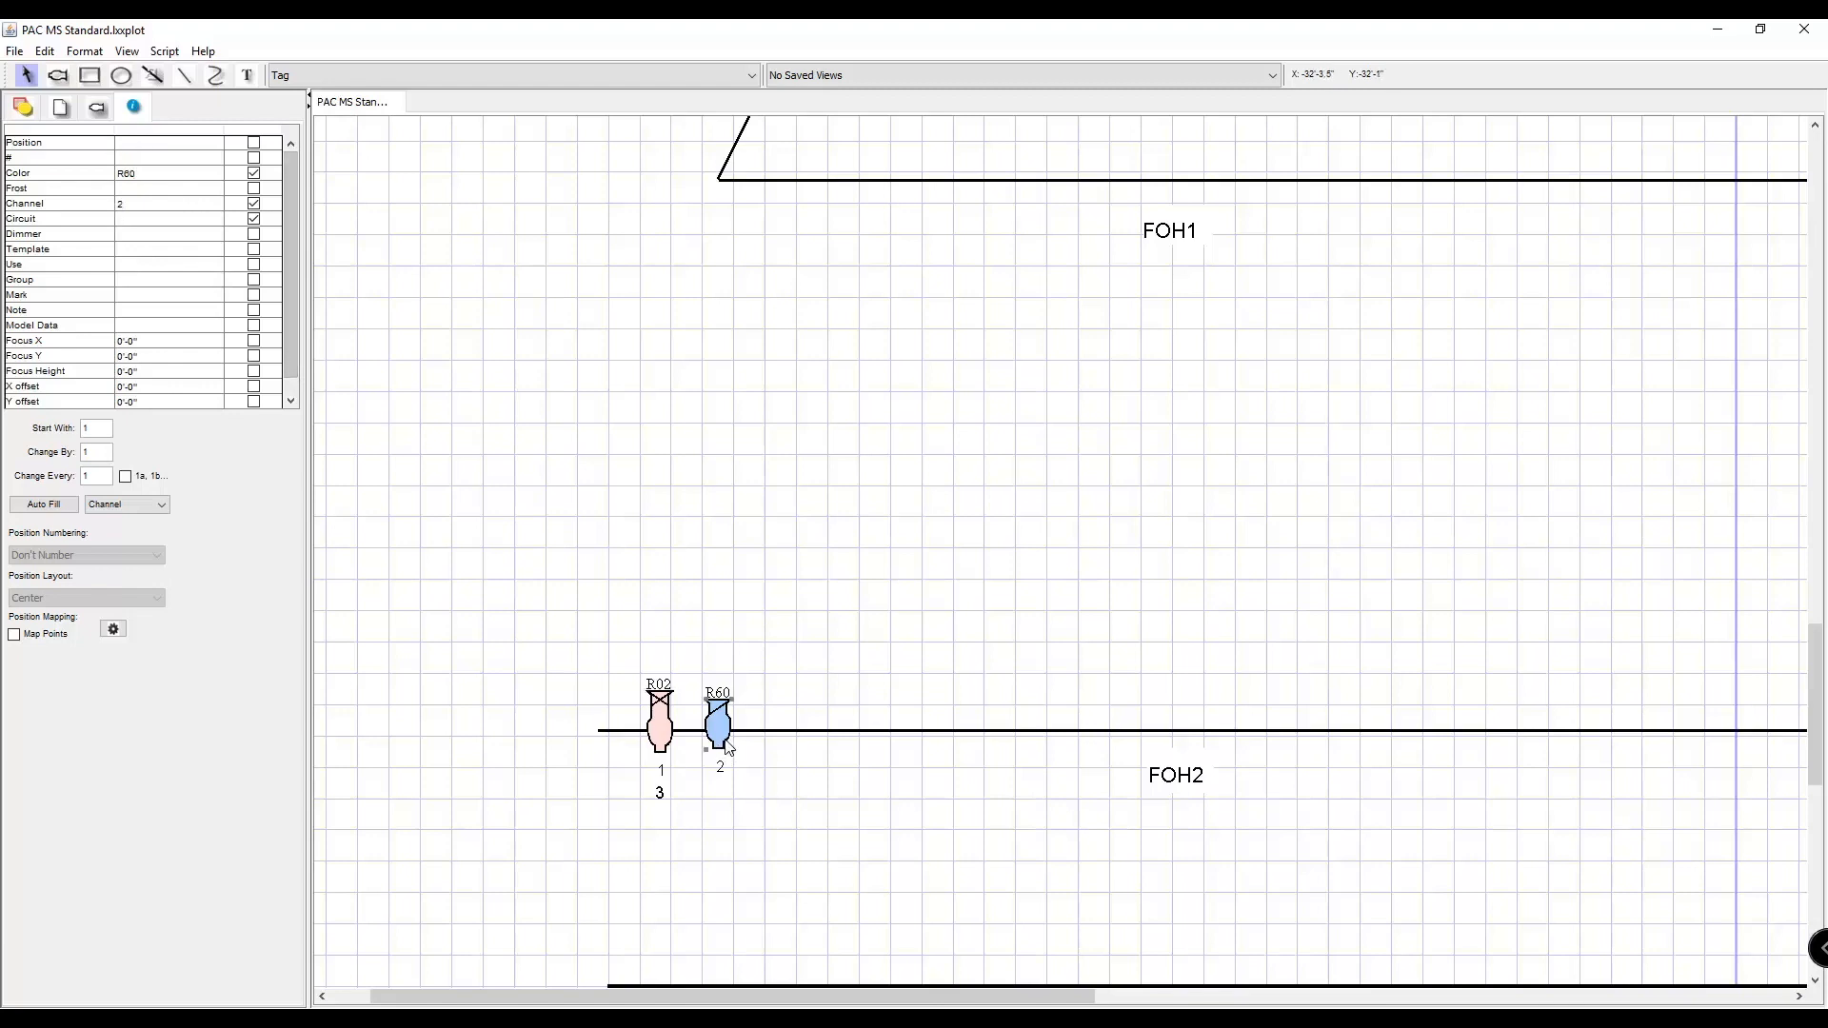
click(221, 220)
text(4)
key(Return)
click(881, 510)
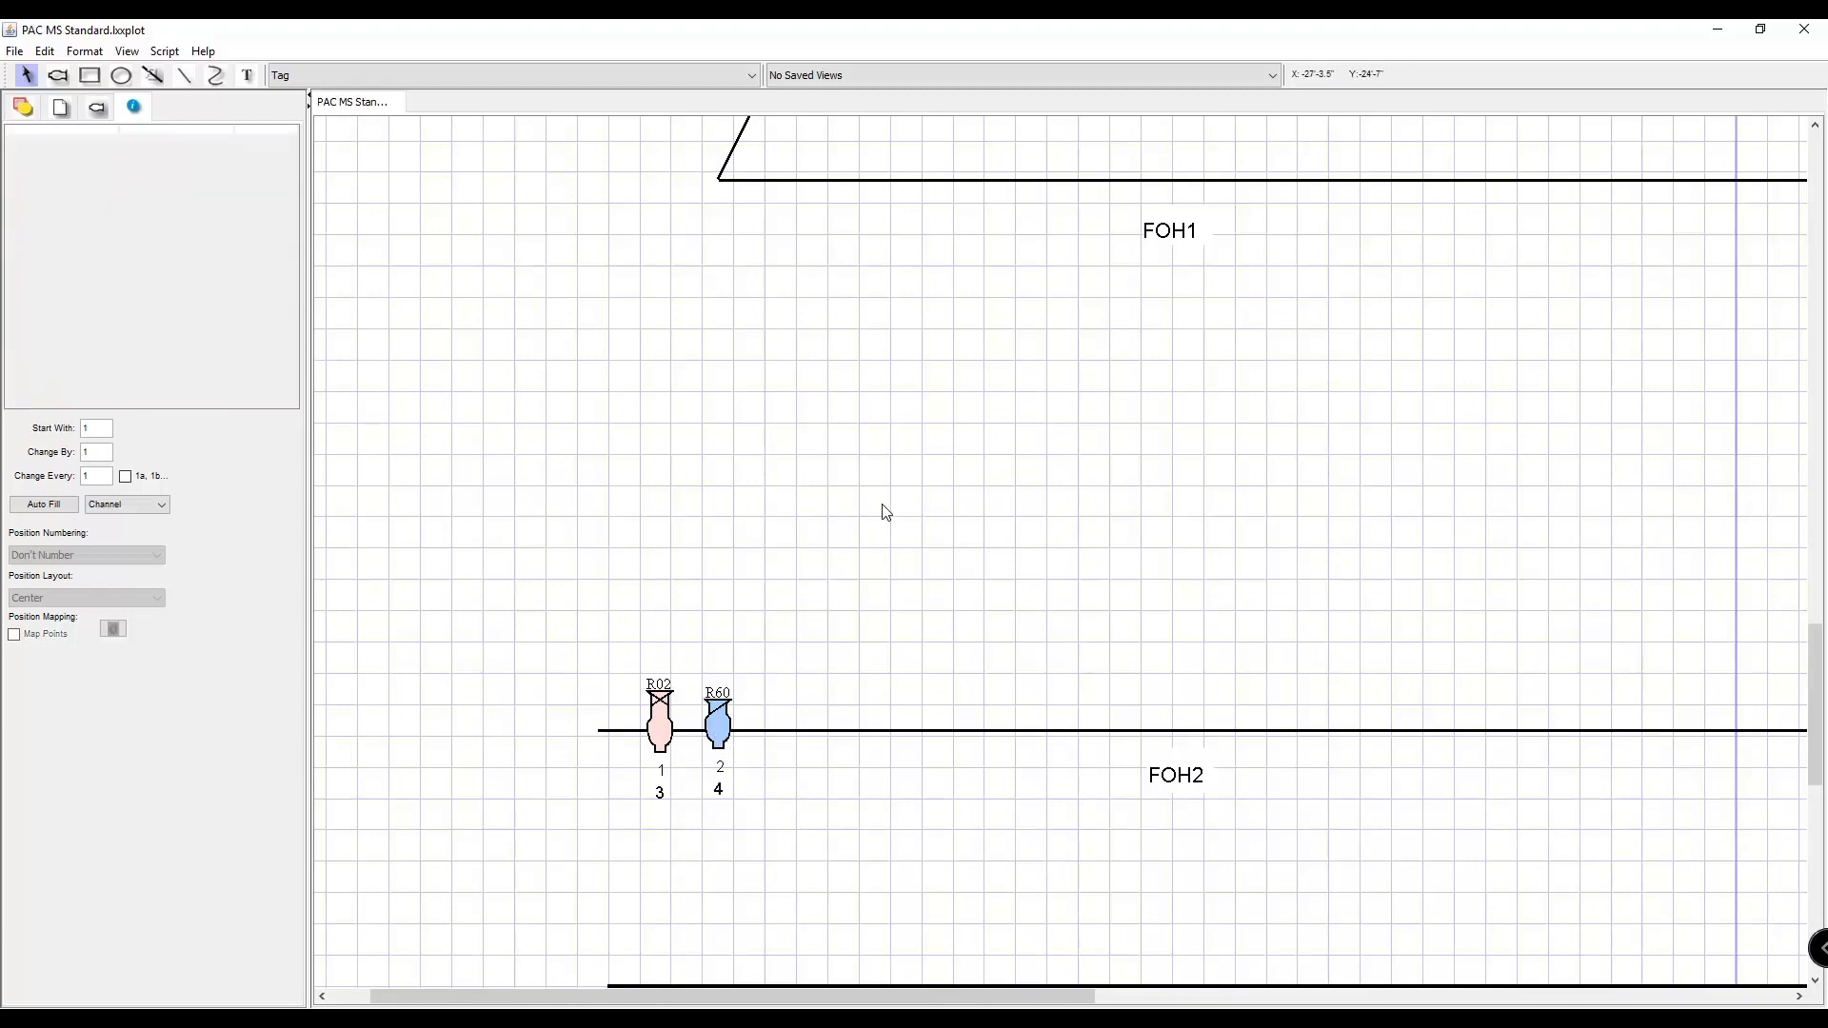
click(664, 738)
drag(592, 833, 741, 802)
click(669, 747)
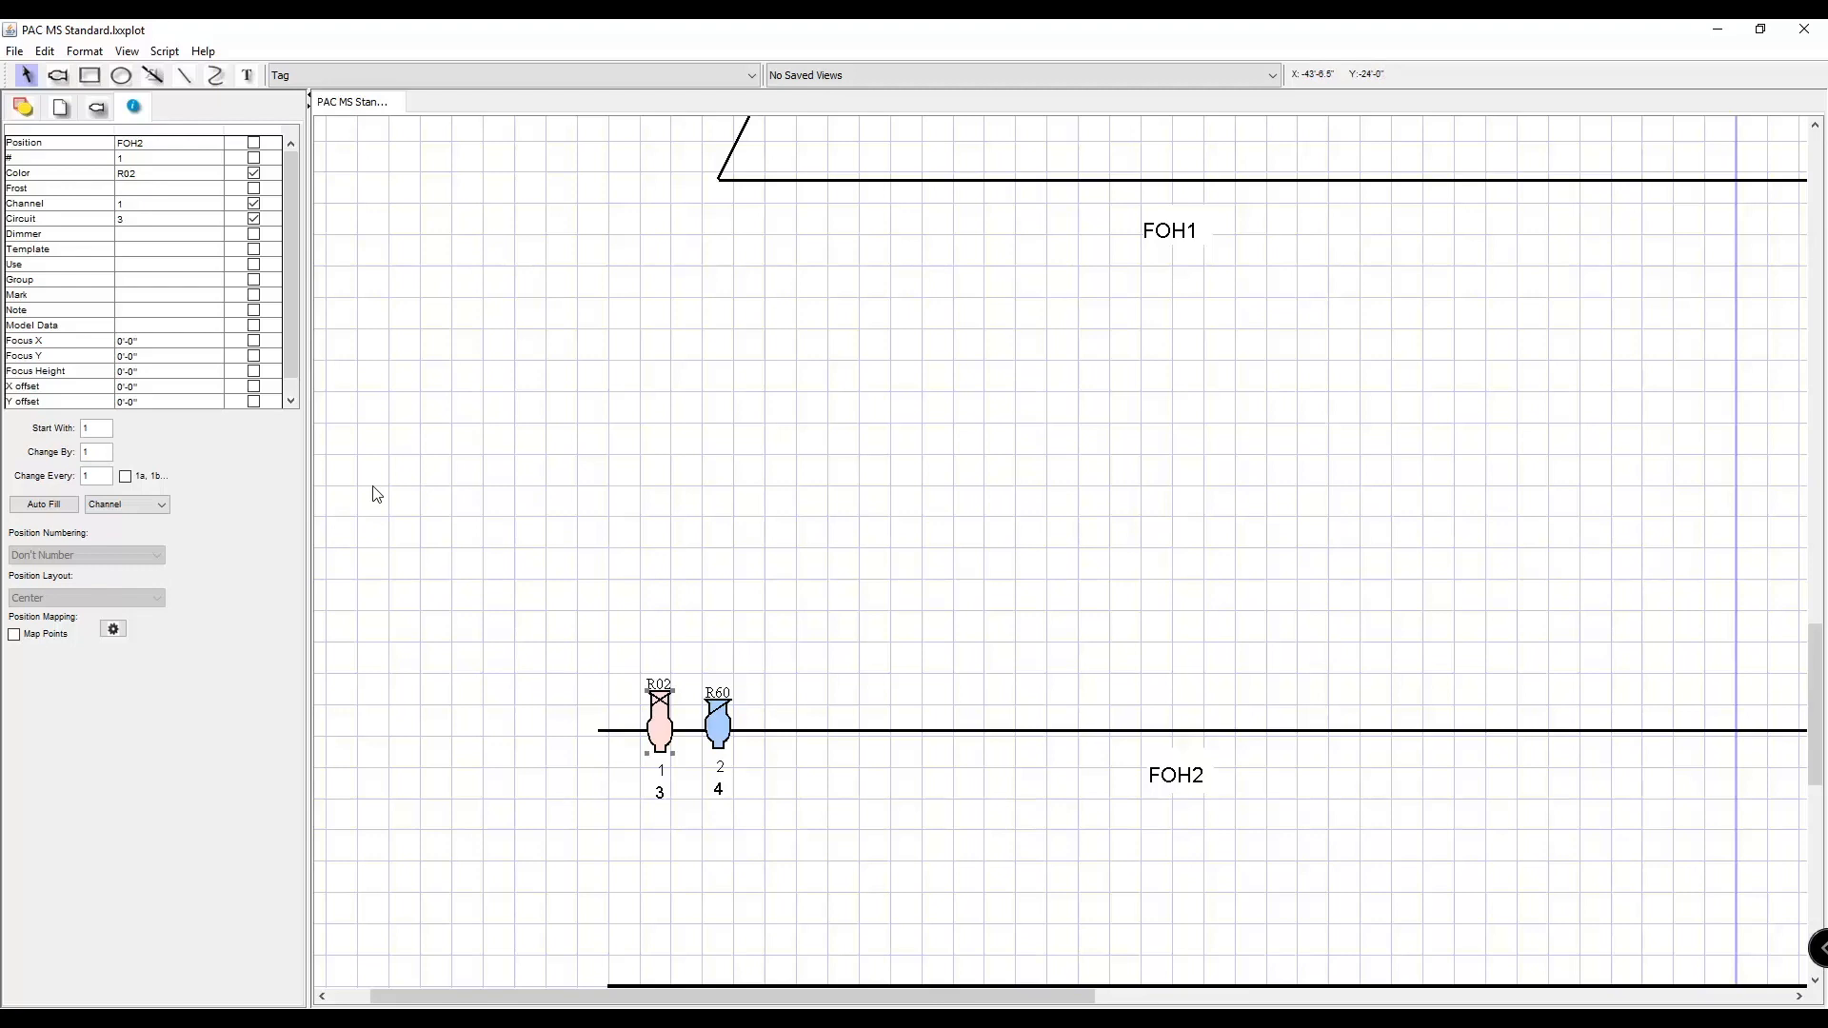
scroll(825, 676, down, 1)
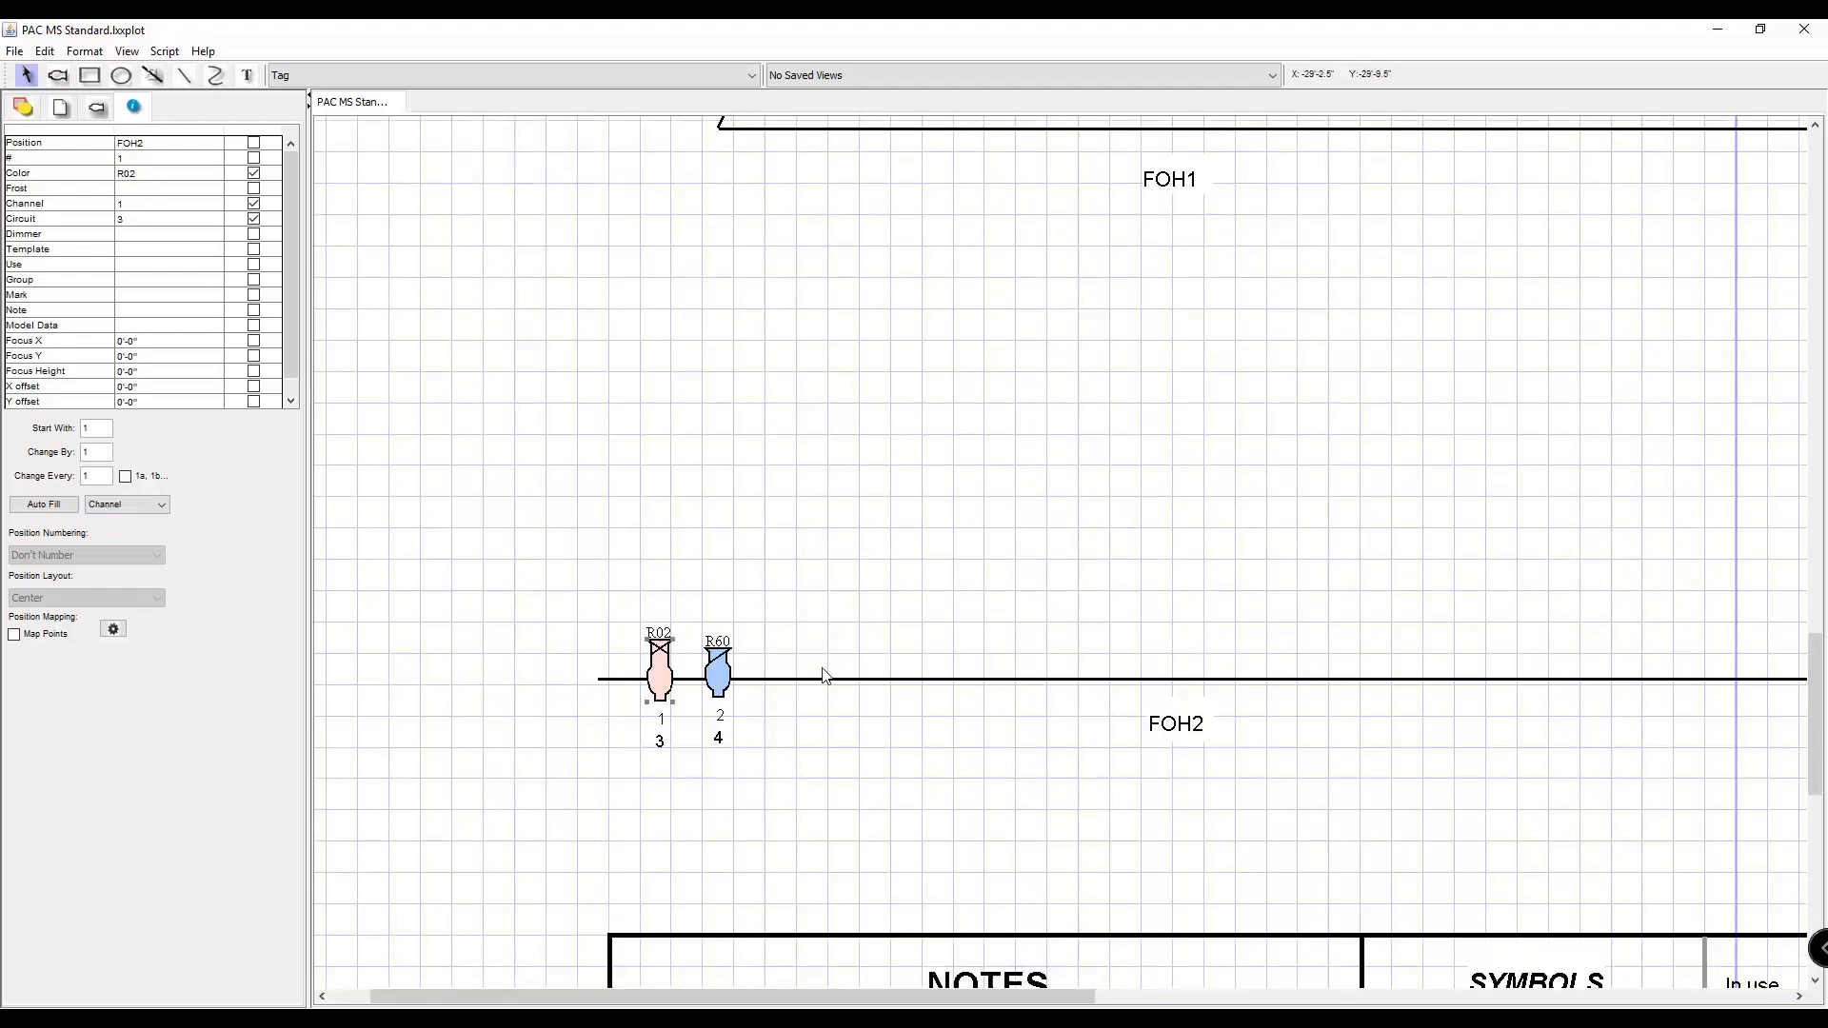
scroll(825, 675, up, 1)
drag(683, 992, 757, 992)
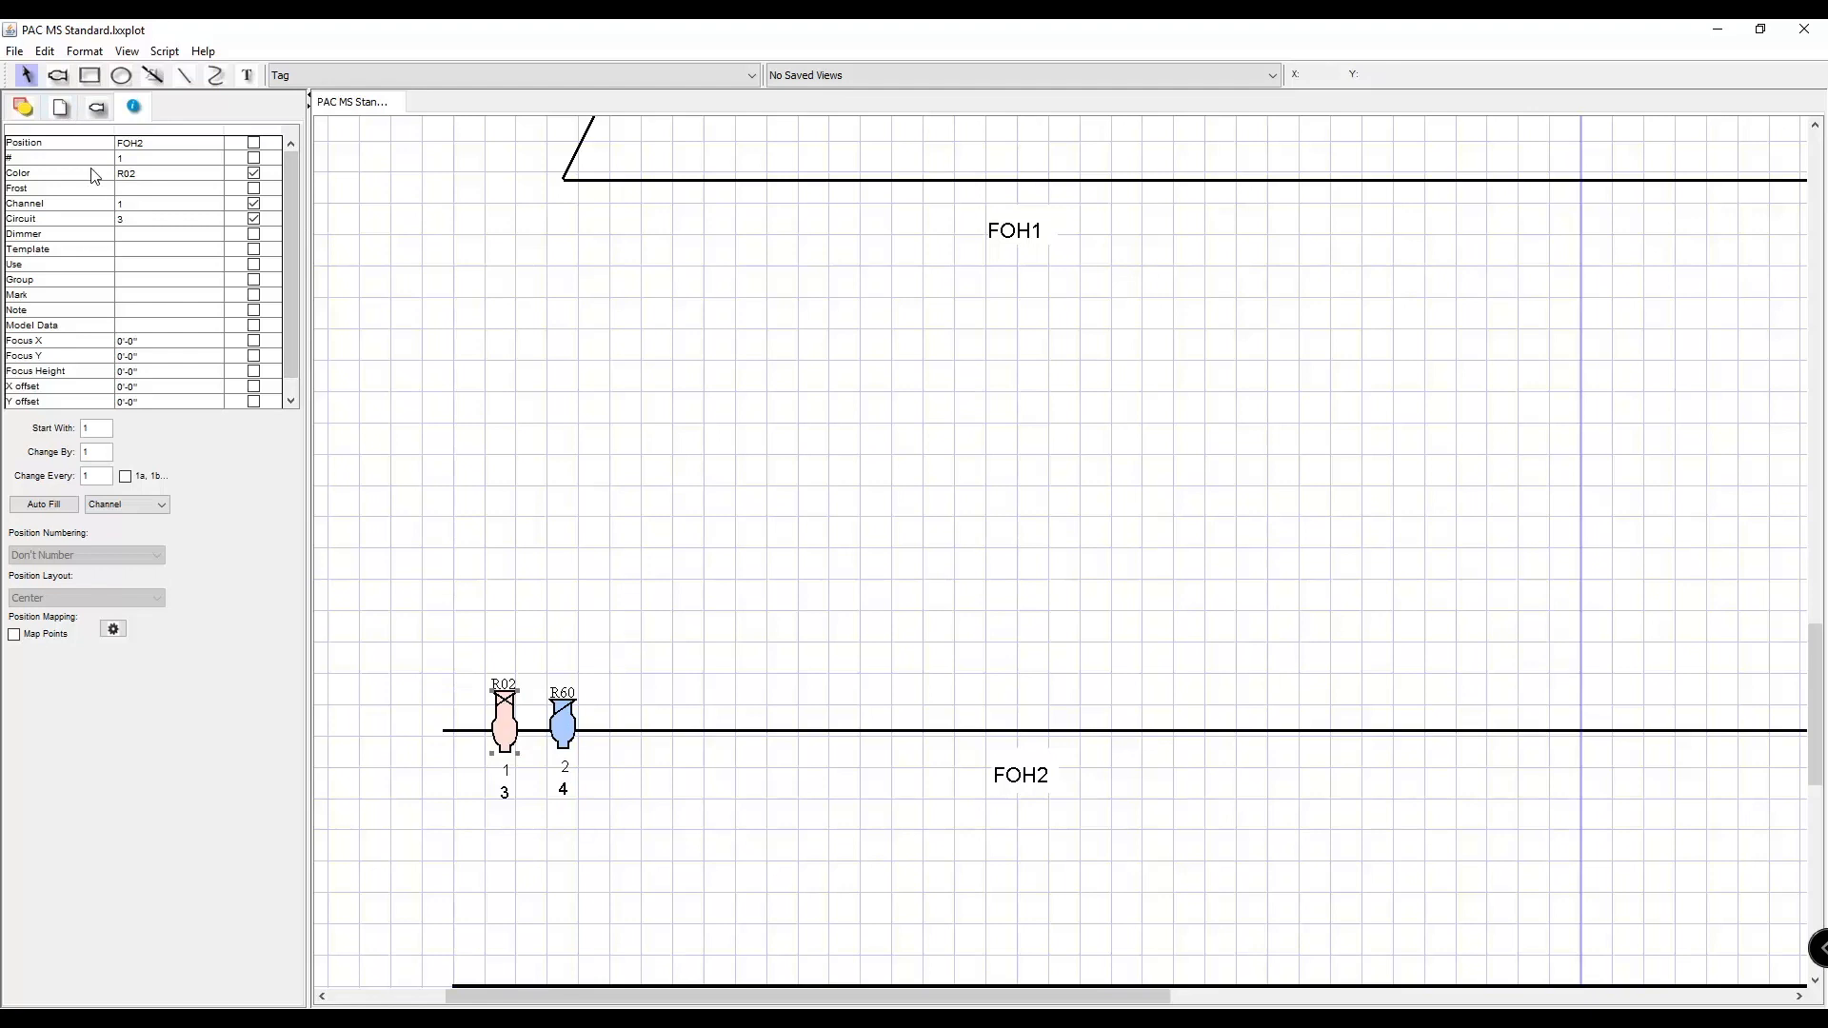
Try a rotation of 90 degrees on the 6x16 fixture on FOH2.
click(24, 108)
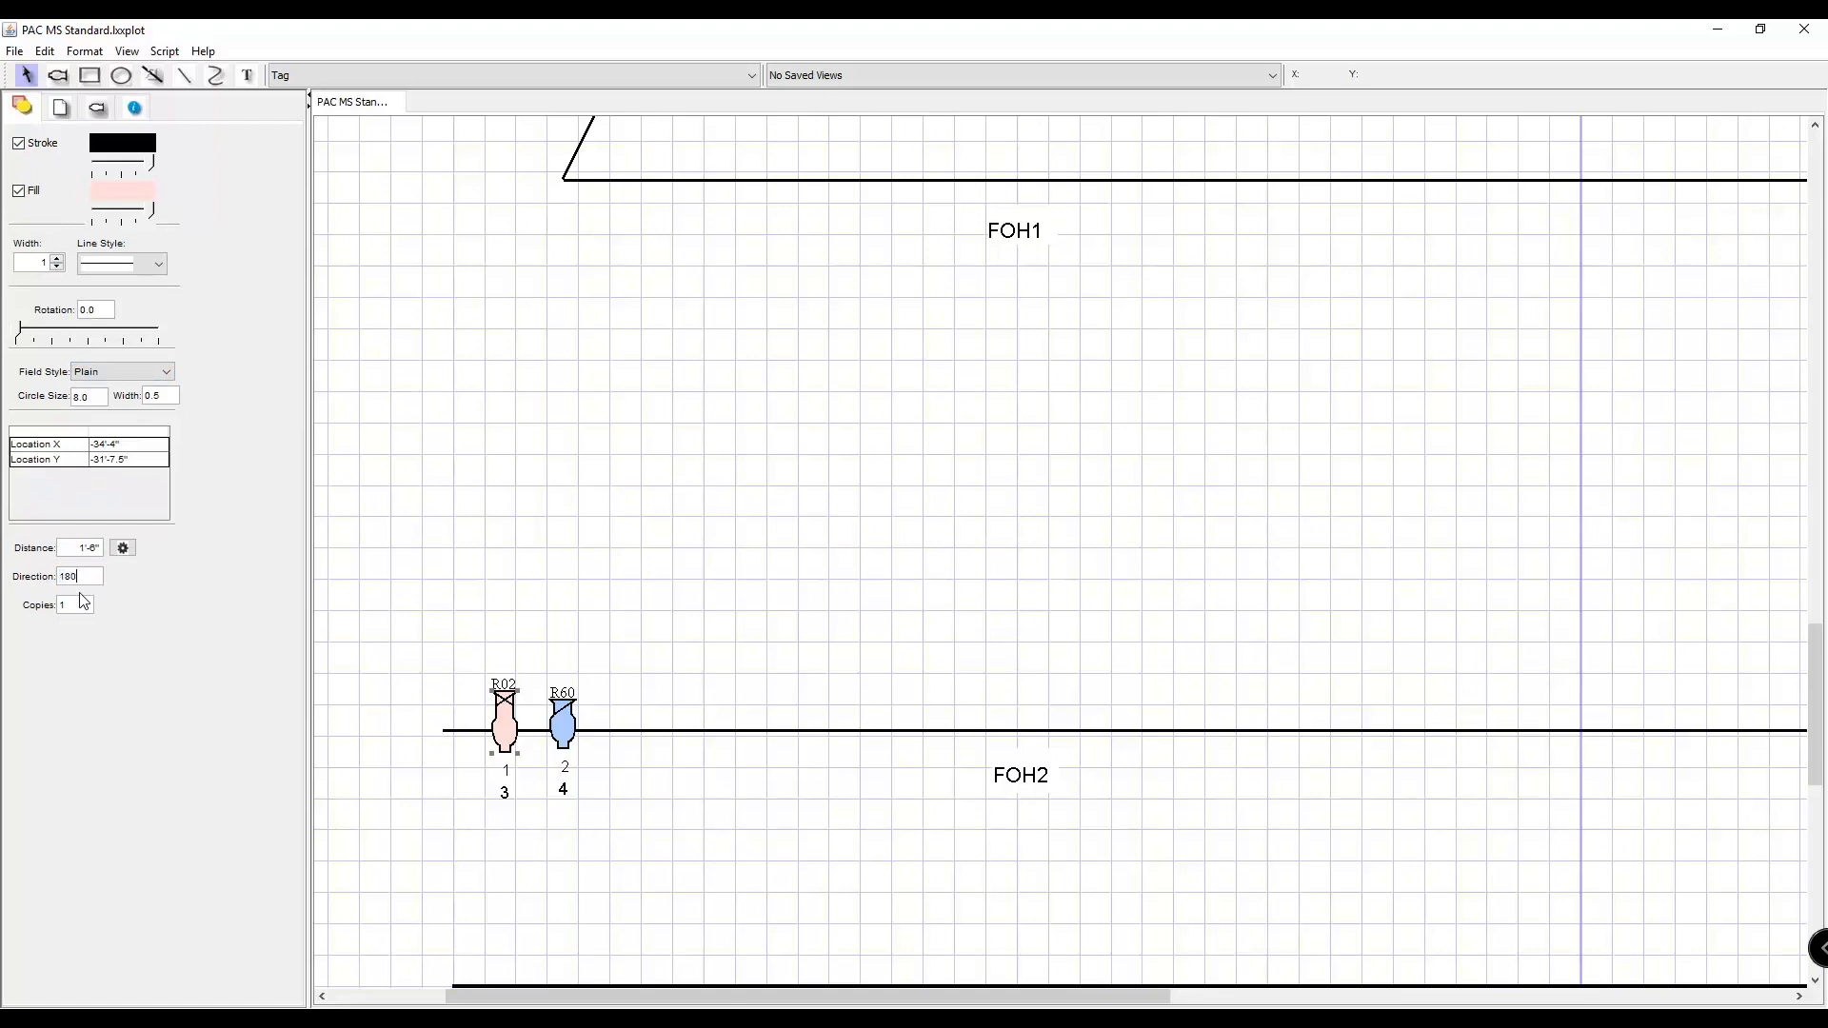
click(608, 689)
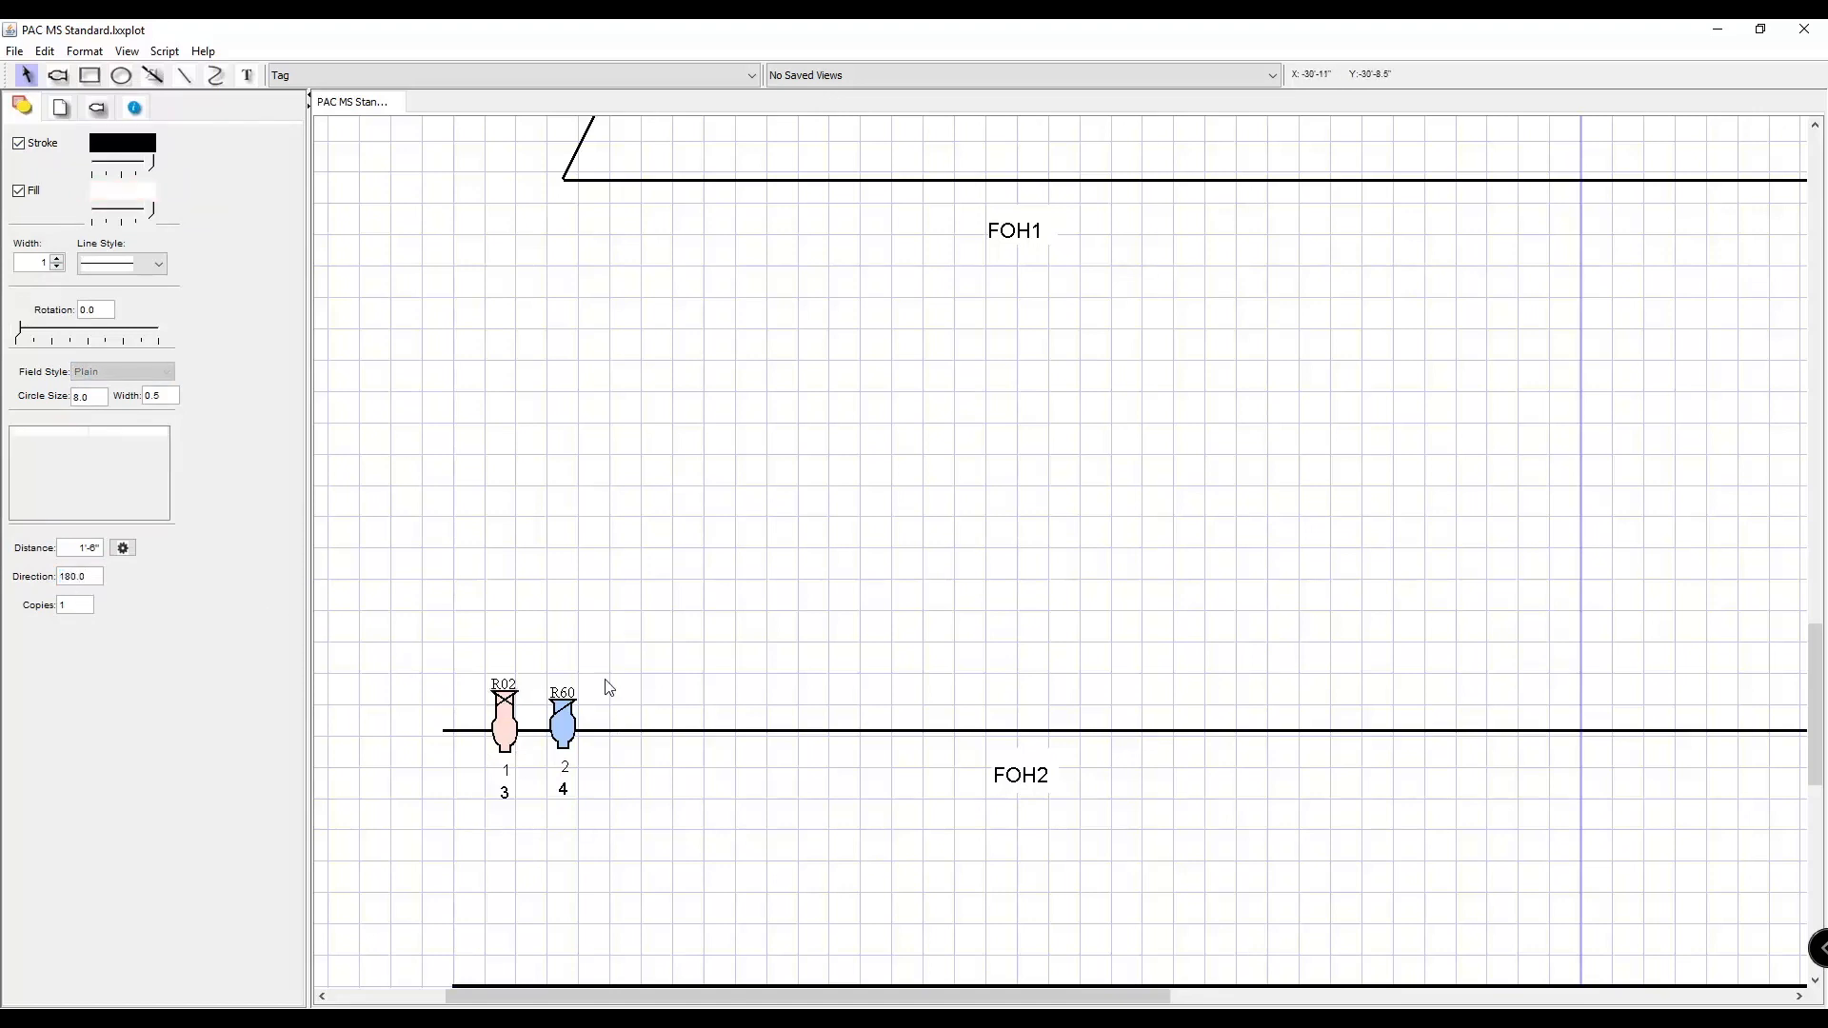
click(502, 731)
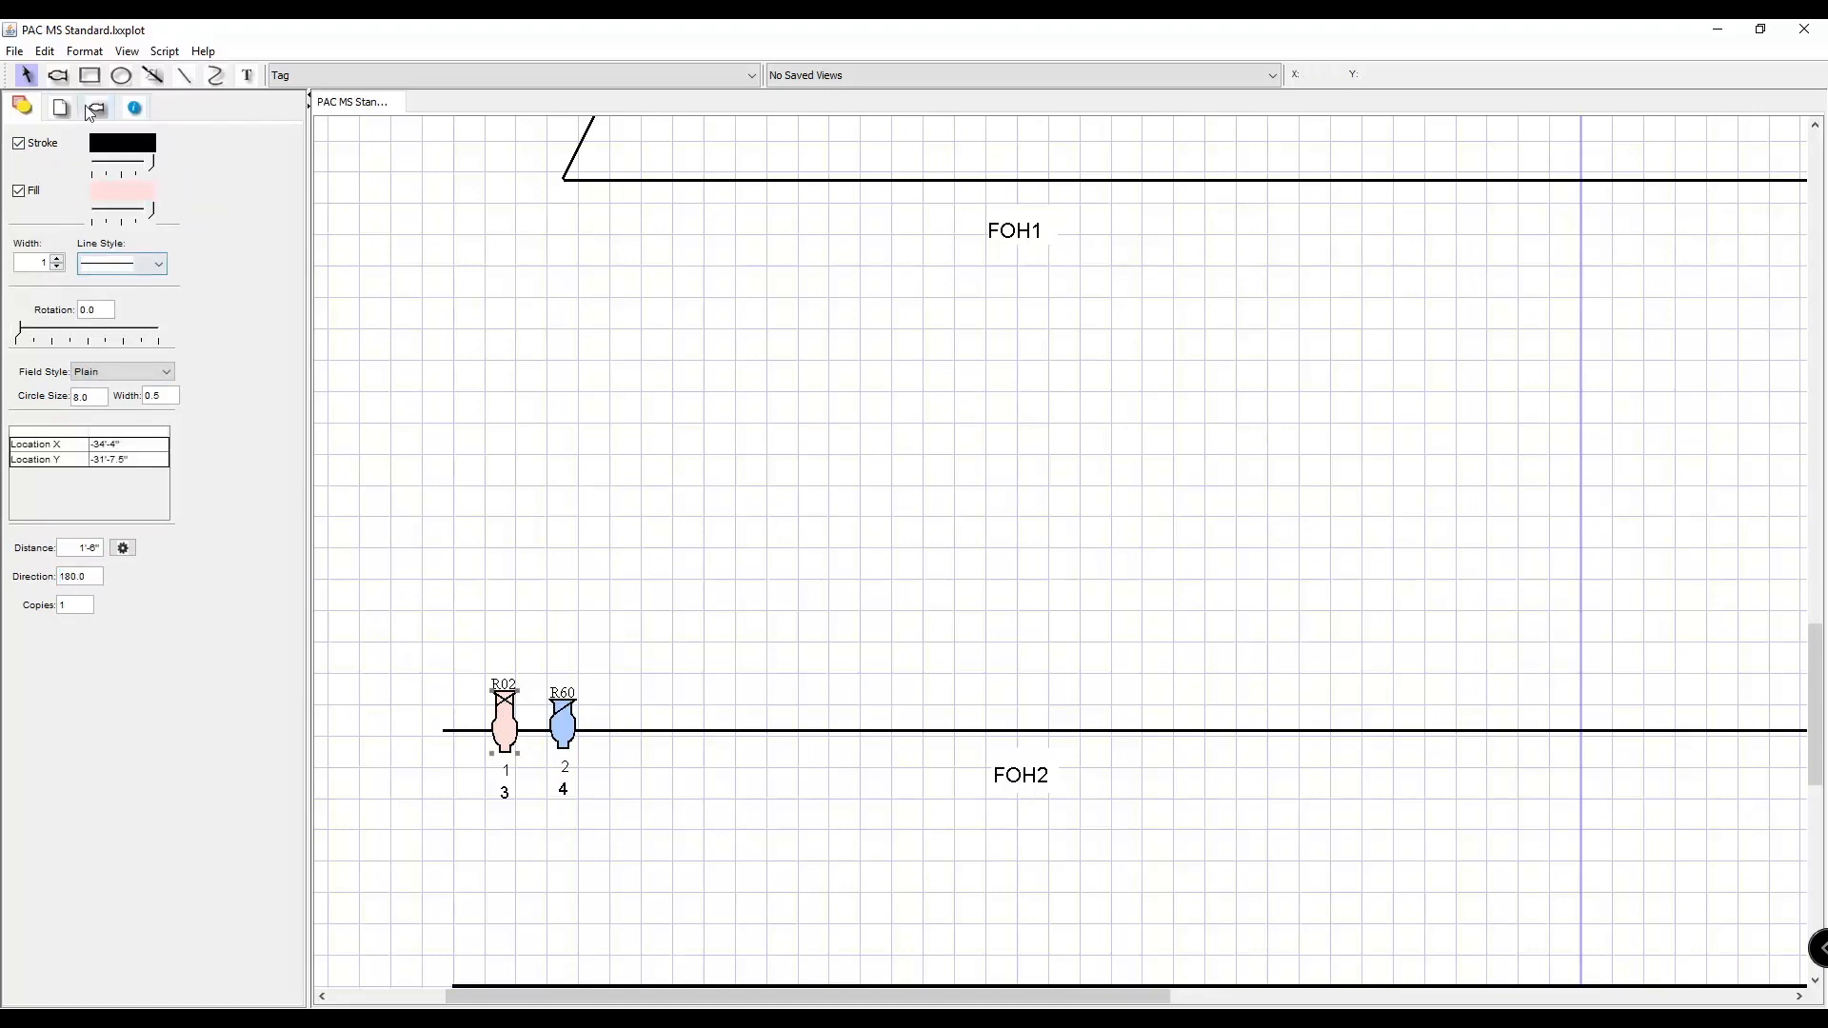
click(65, 109)
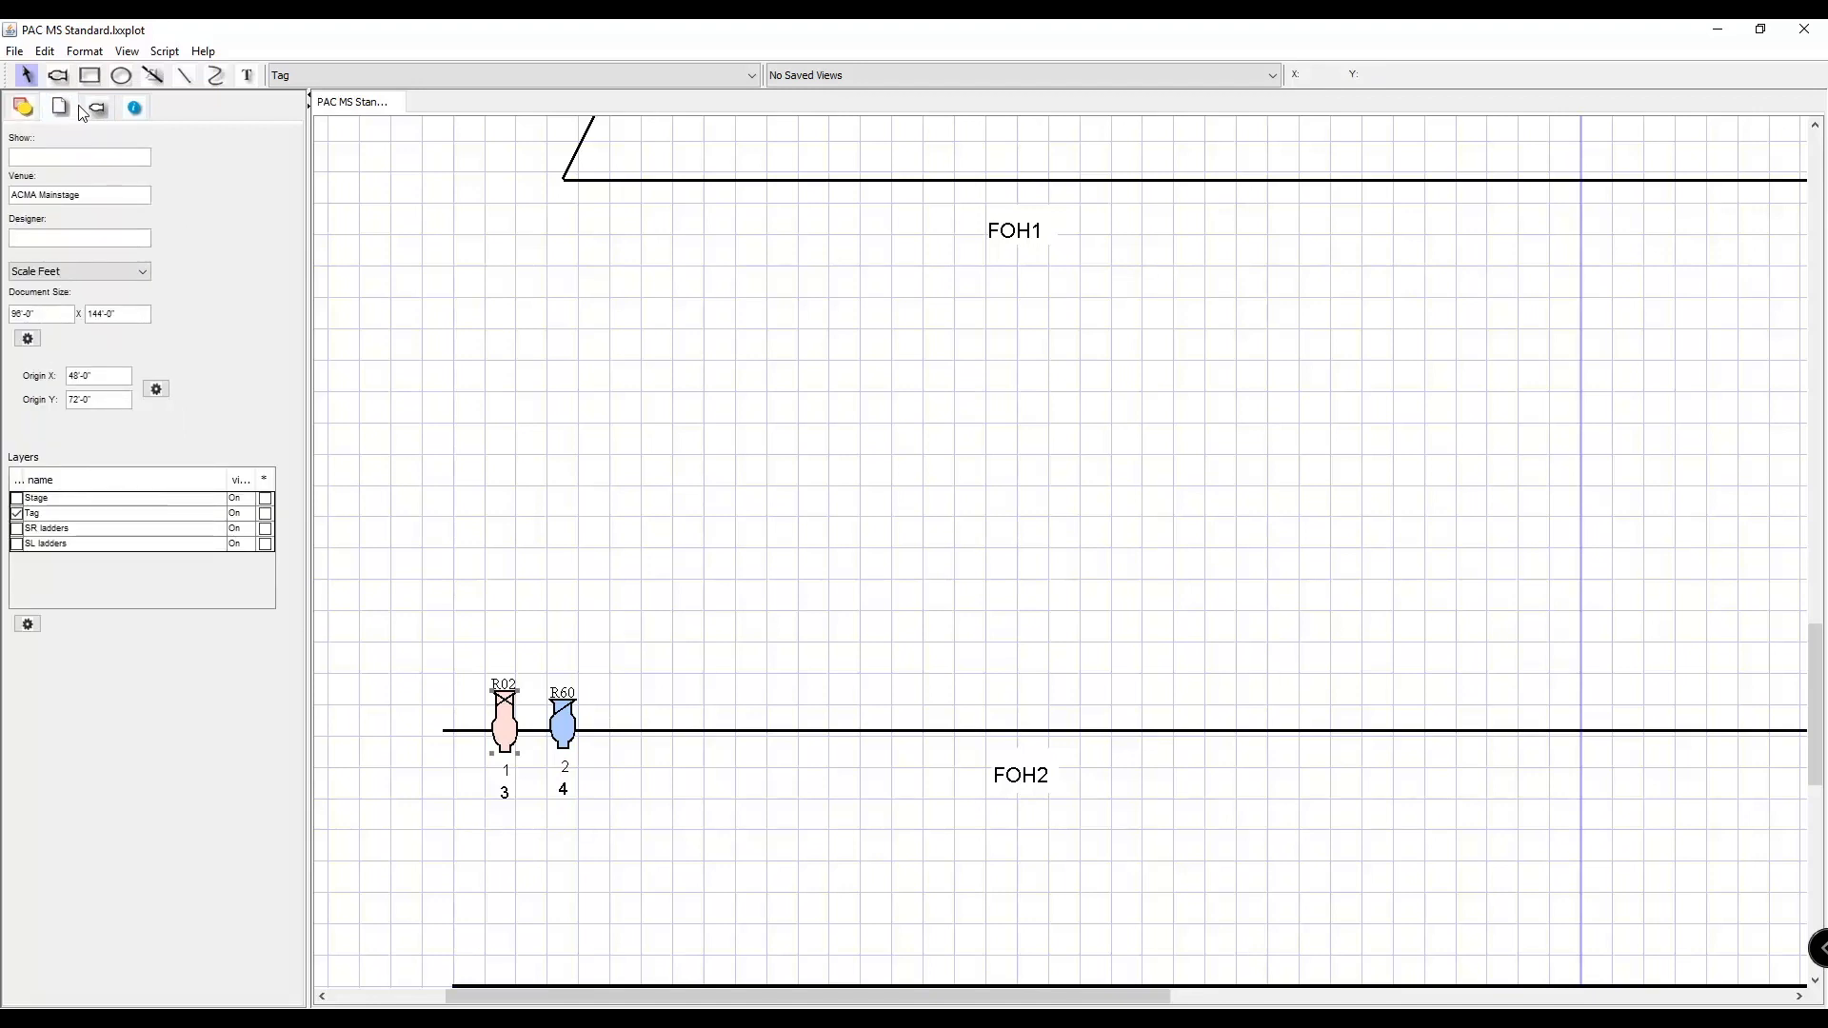
click(84, 106)
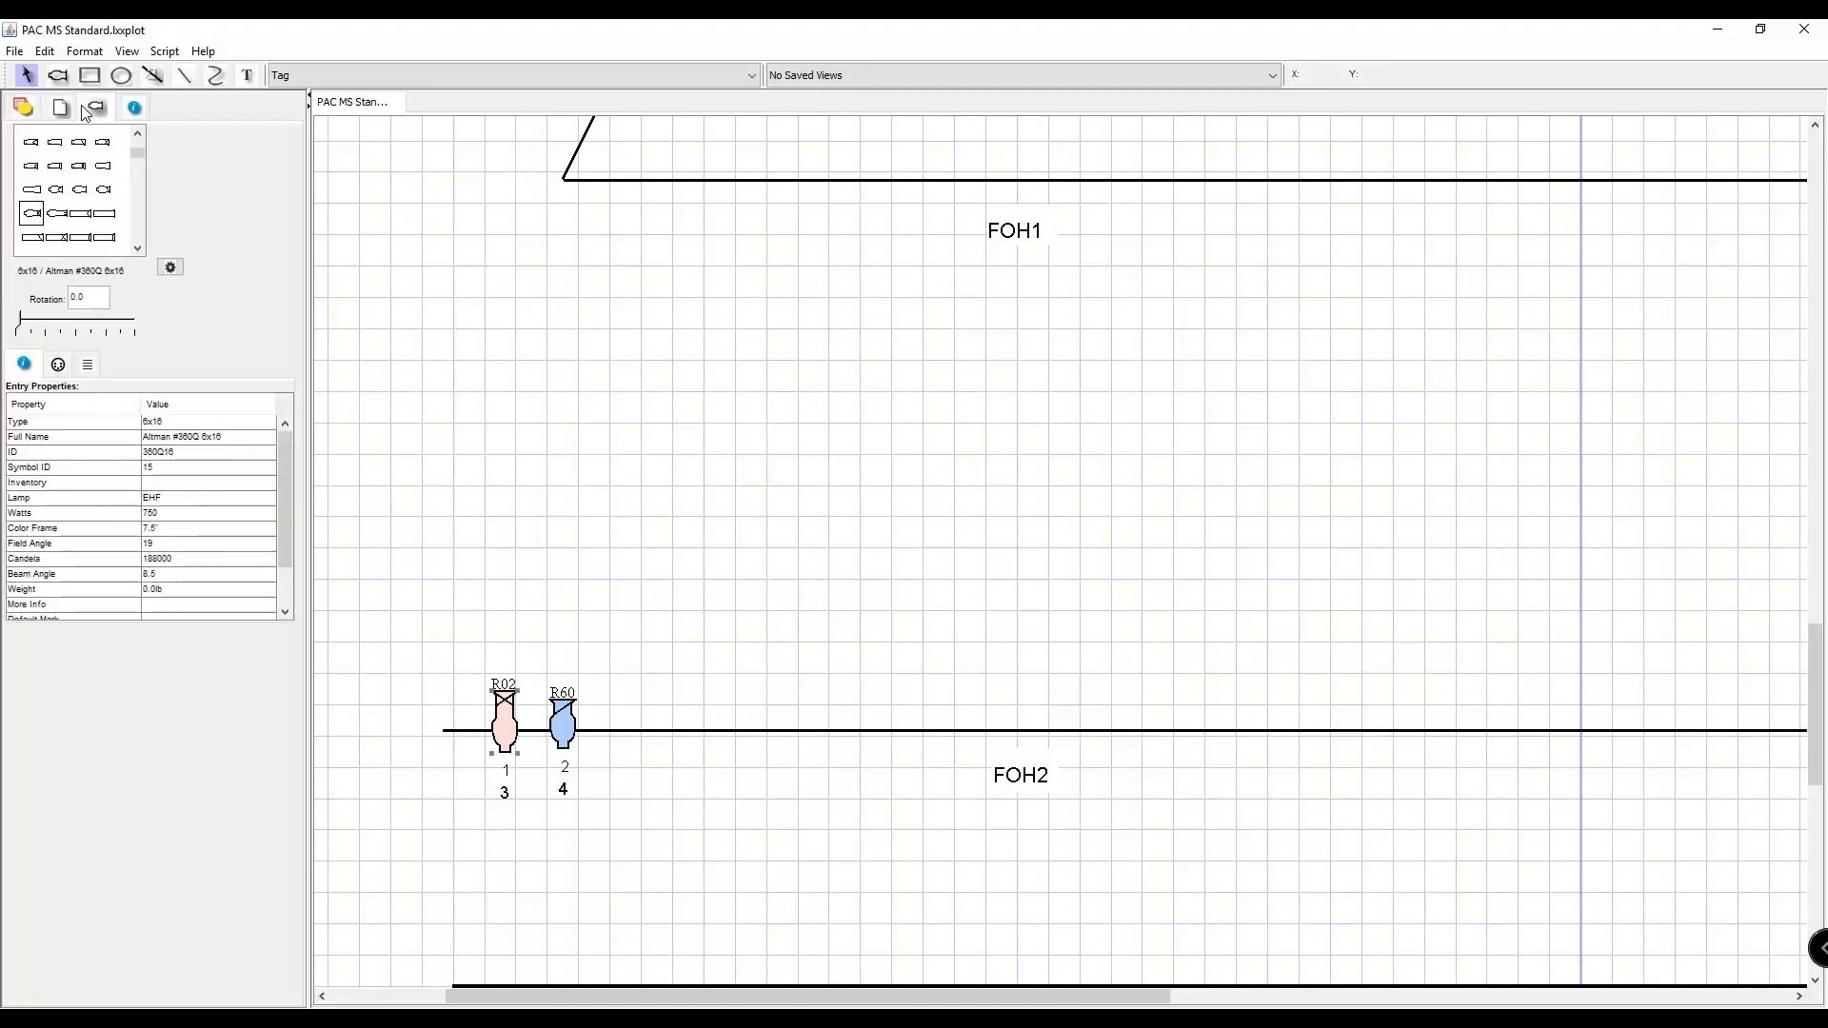
click(106, 297)
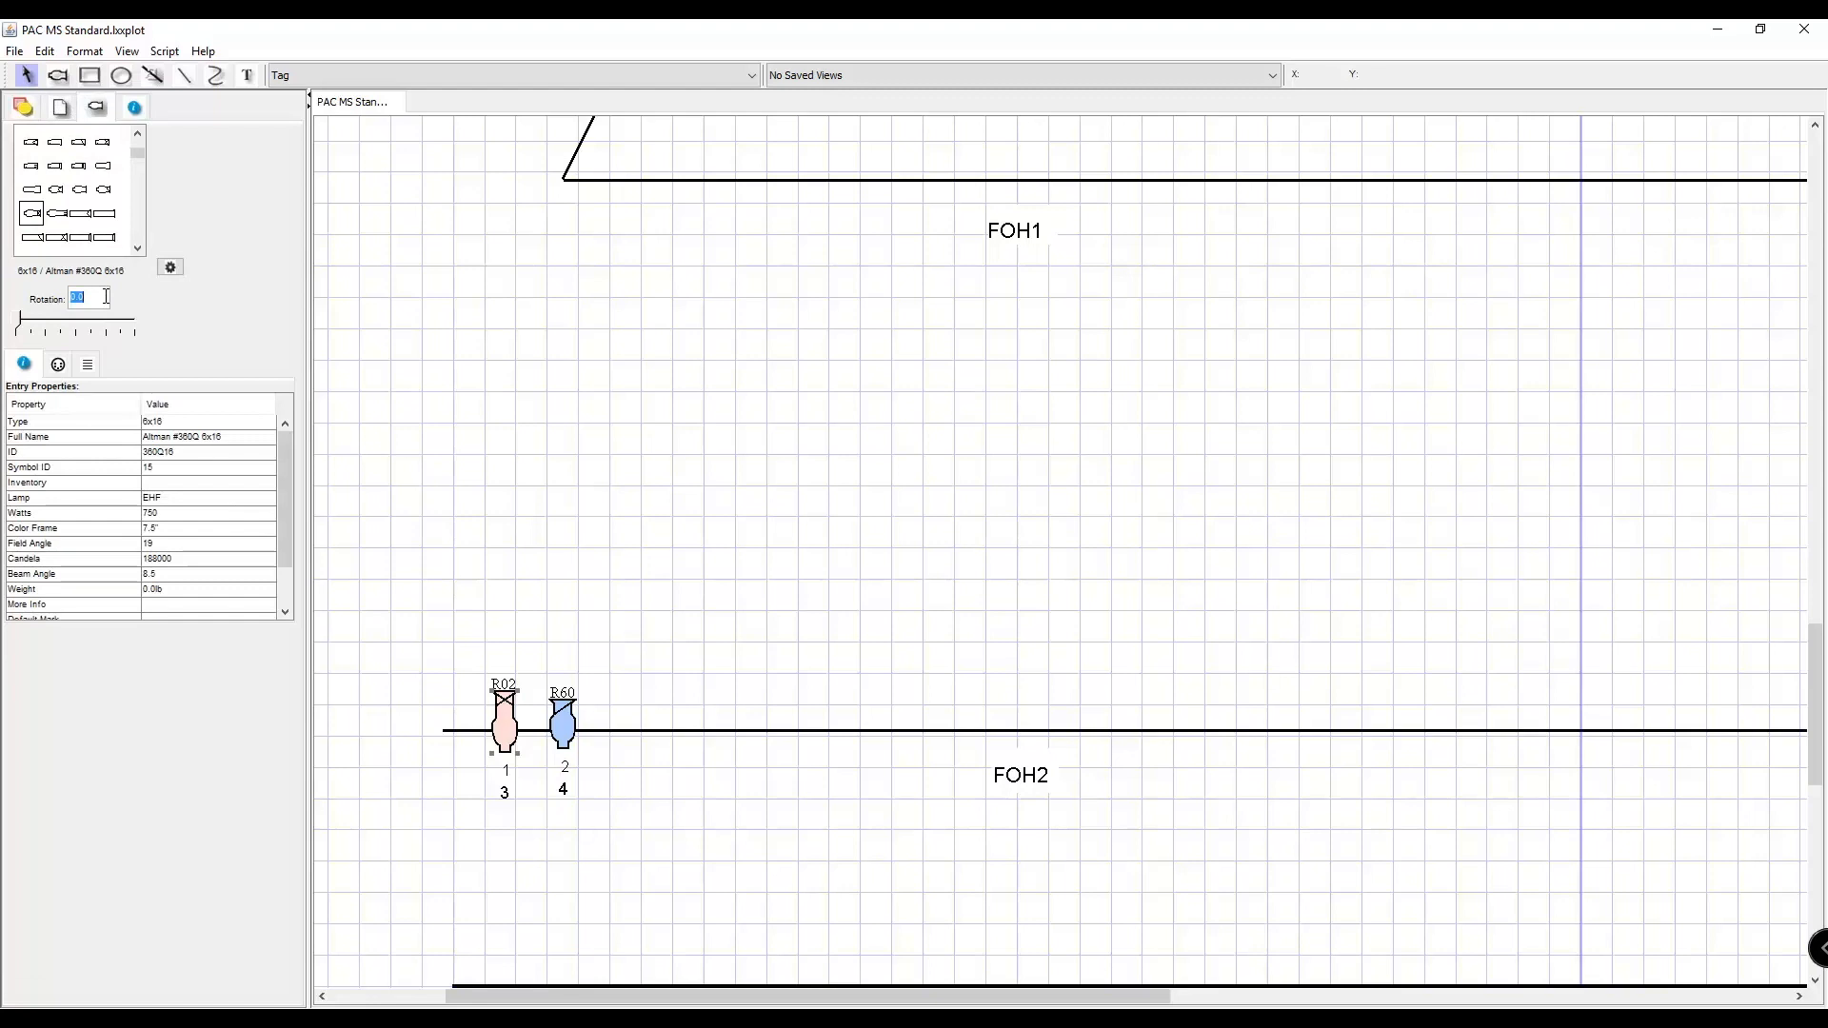
text(90)
key(Return)
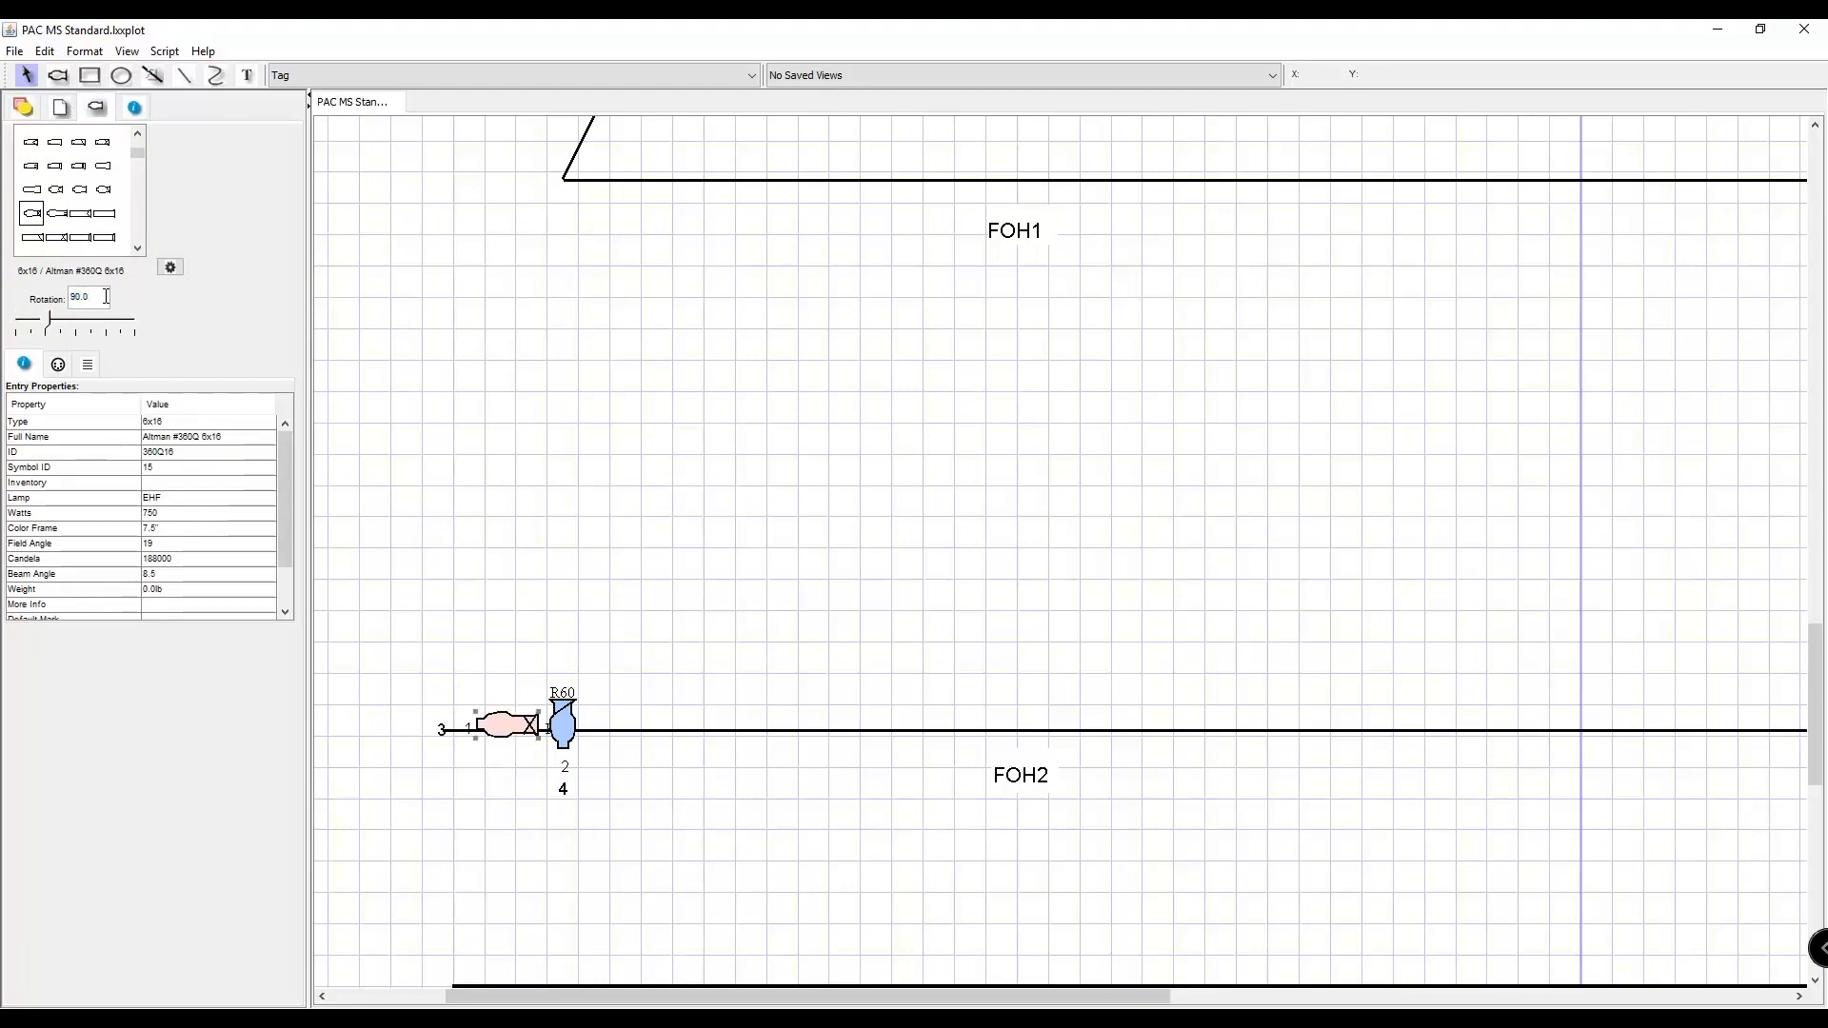
Try 135-degree rotations in both directions on the 6x16 fixture.
text(135)
key(Return)
double_click(105, 296)
text(135)
key(Return)
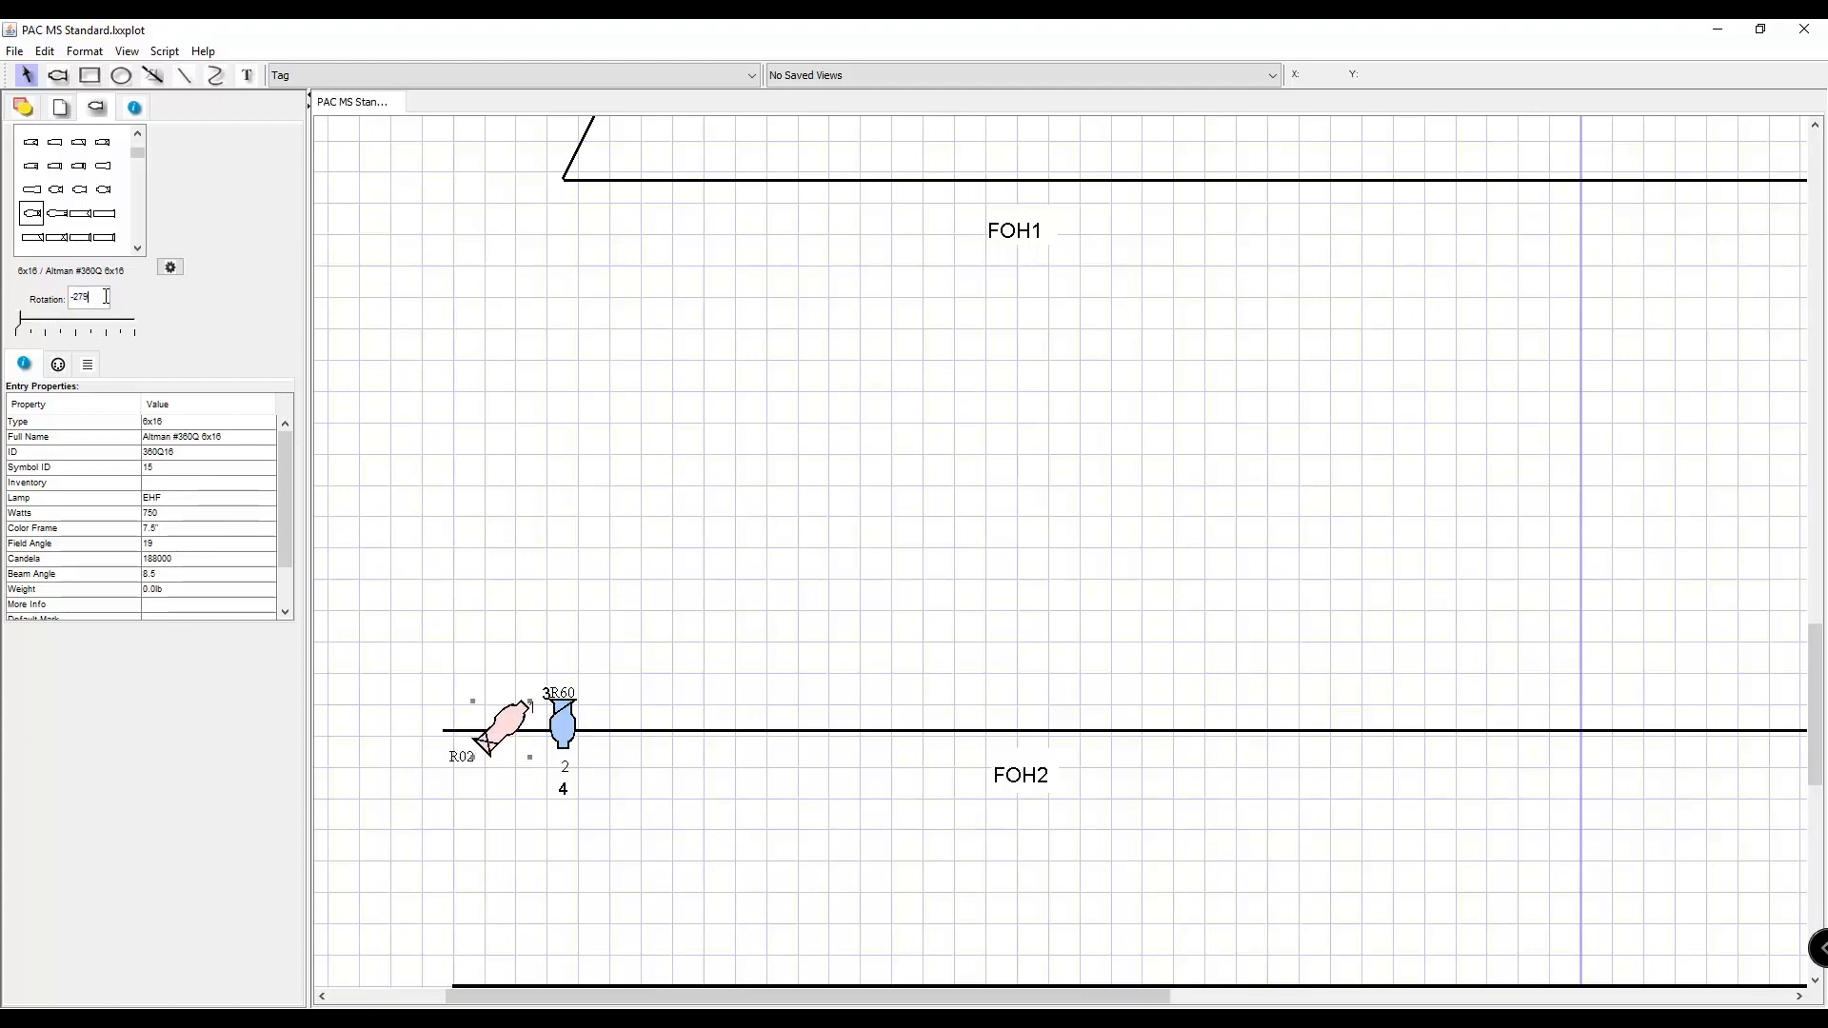
Try a rotation of -270 degrees on the 6x16 fixture and return it to 0.
text(0)
key(Return)
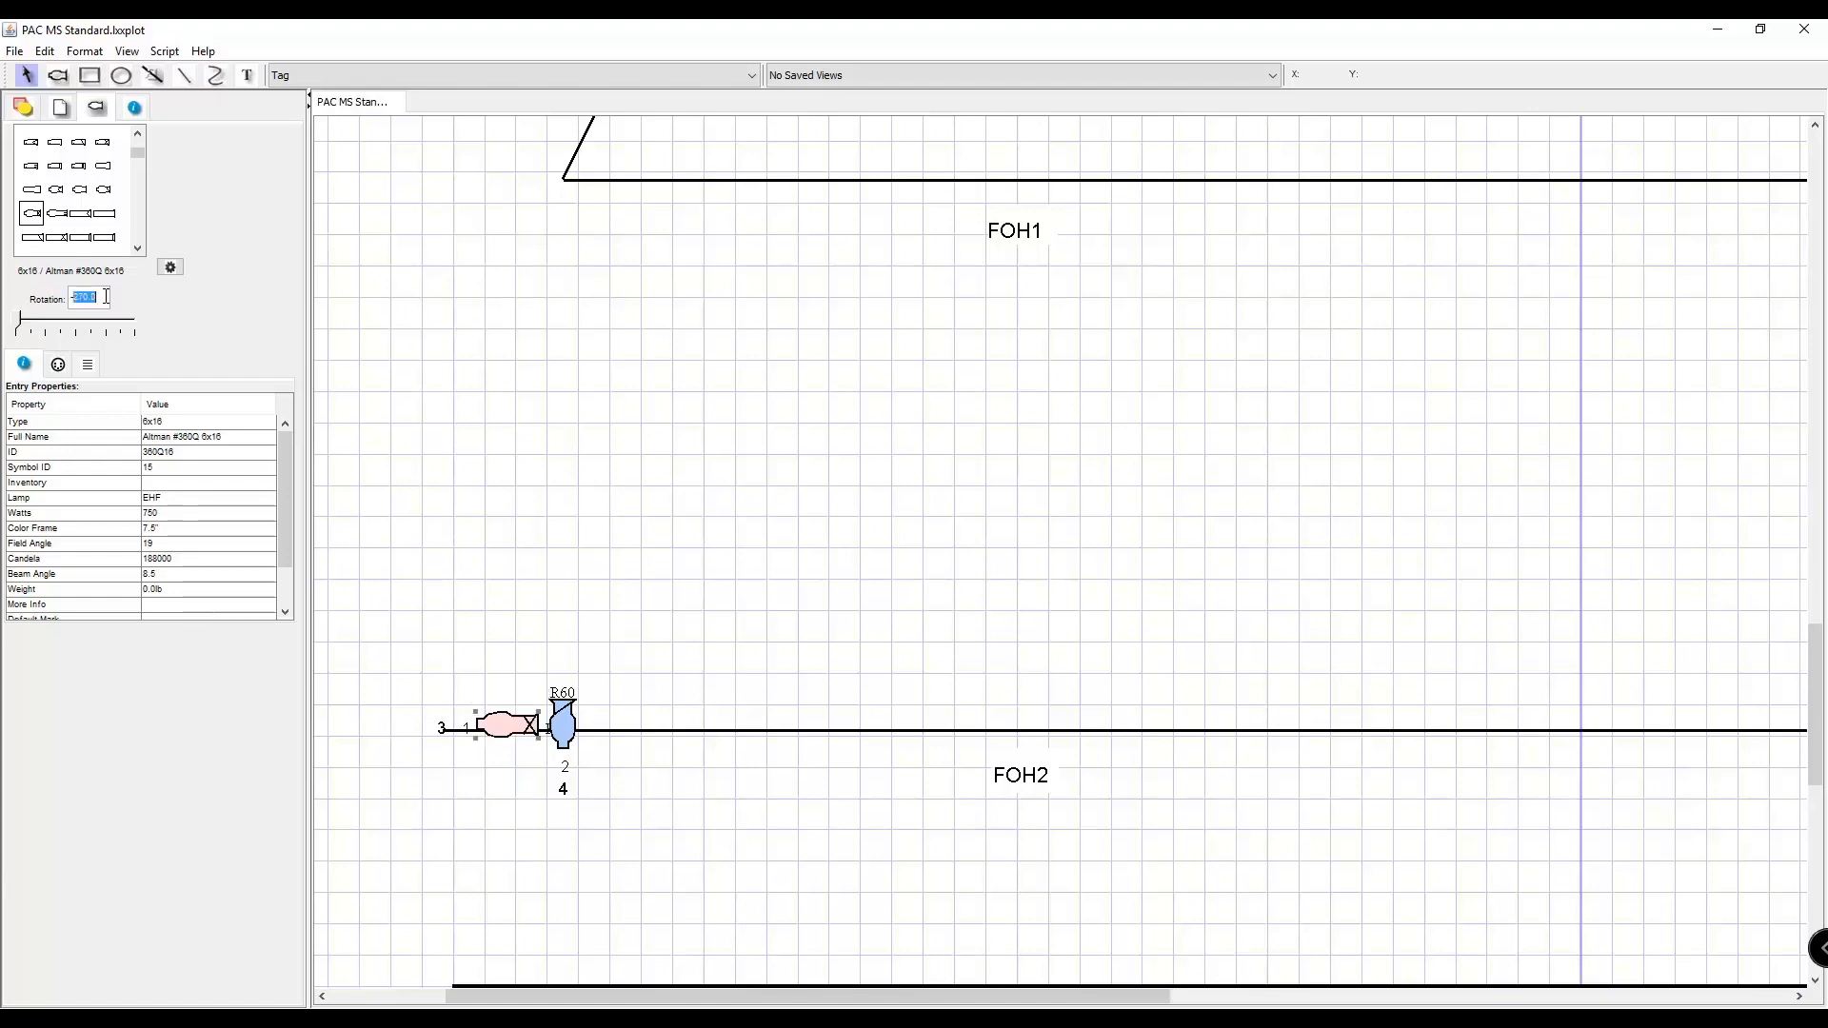
key(Return)
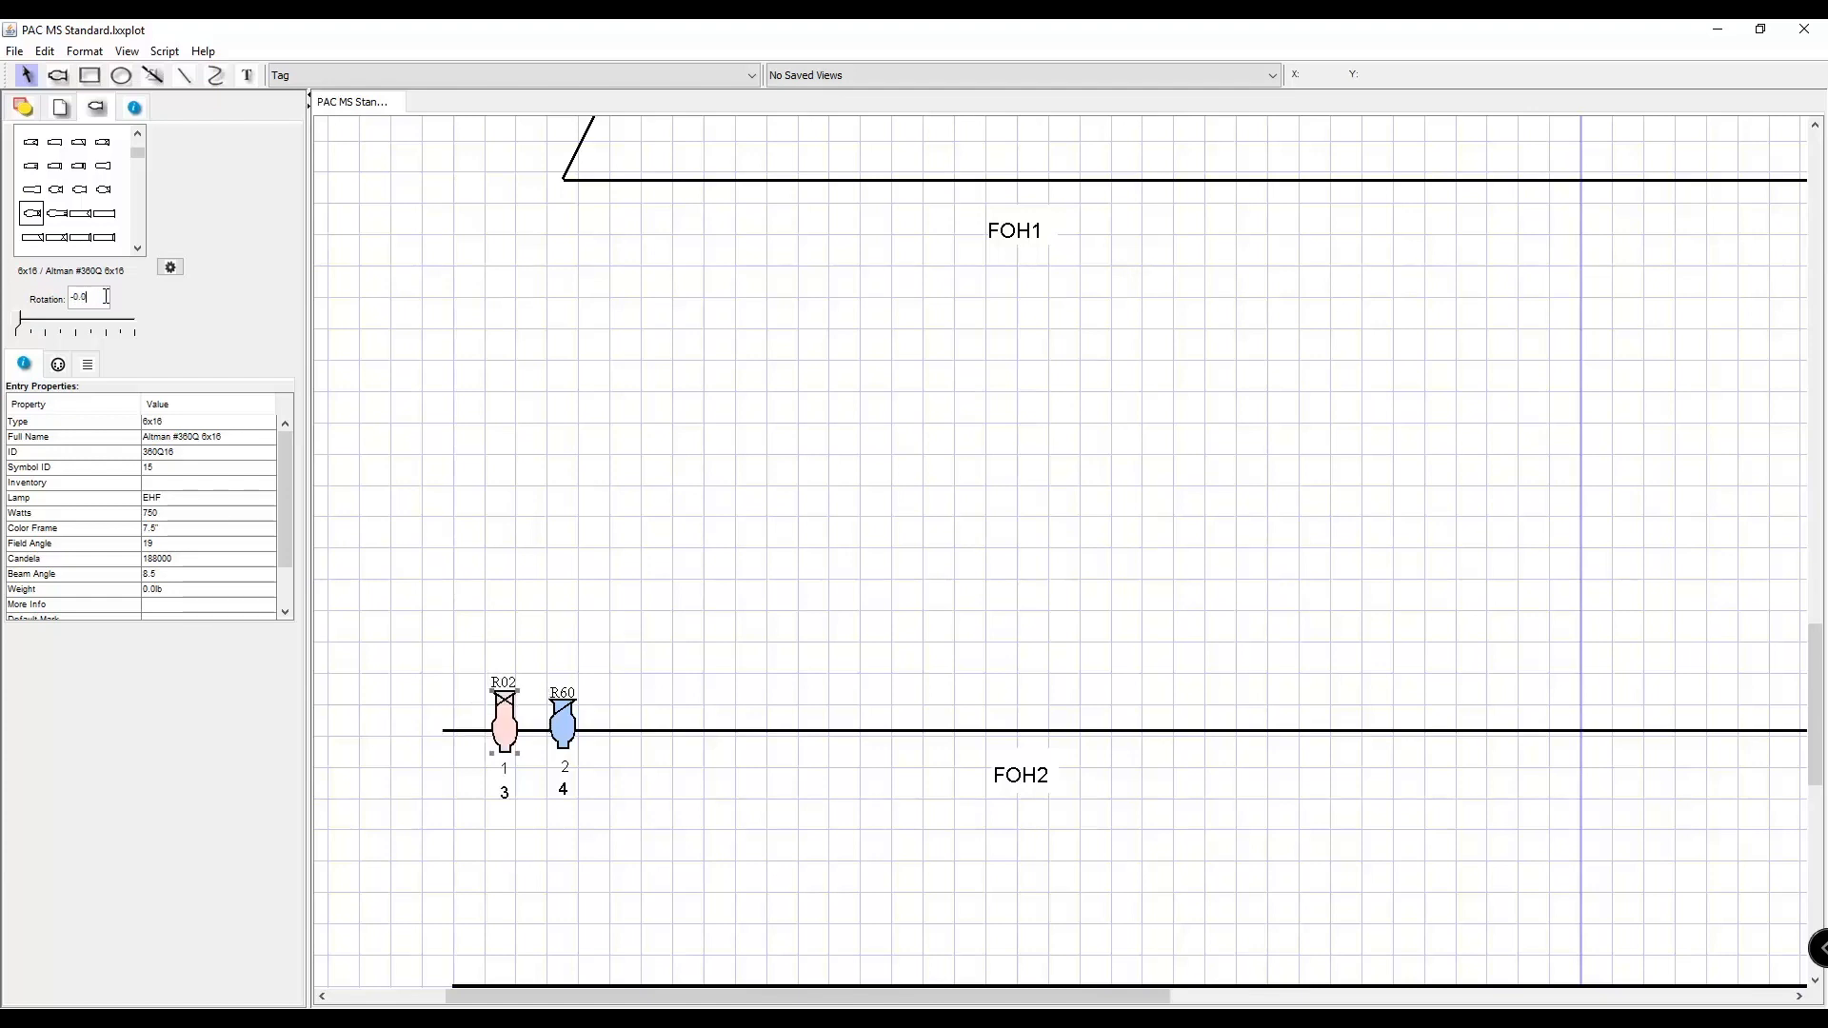
Rotate the 6x16 fixture on FOH2 so it angles inward toward the center of the stage.
scroll(1191, 531, down, 3)
scroll(1199, 473, up, 5)
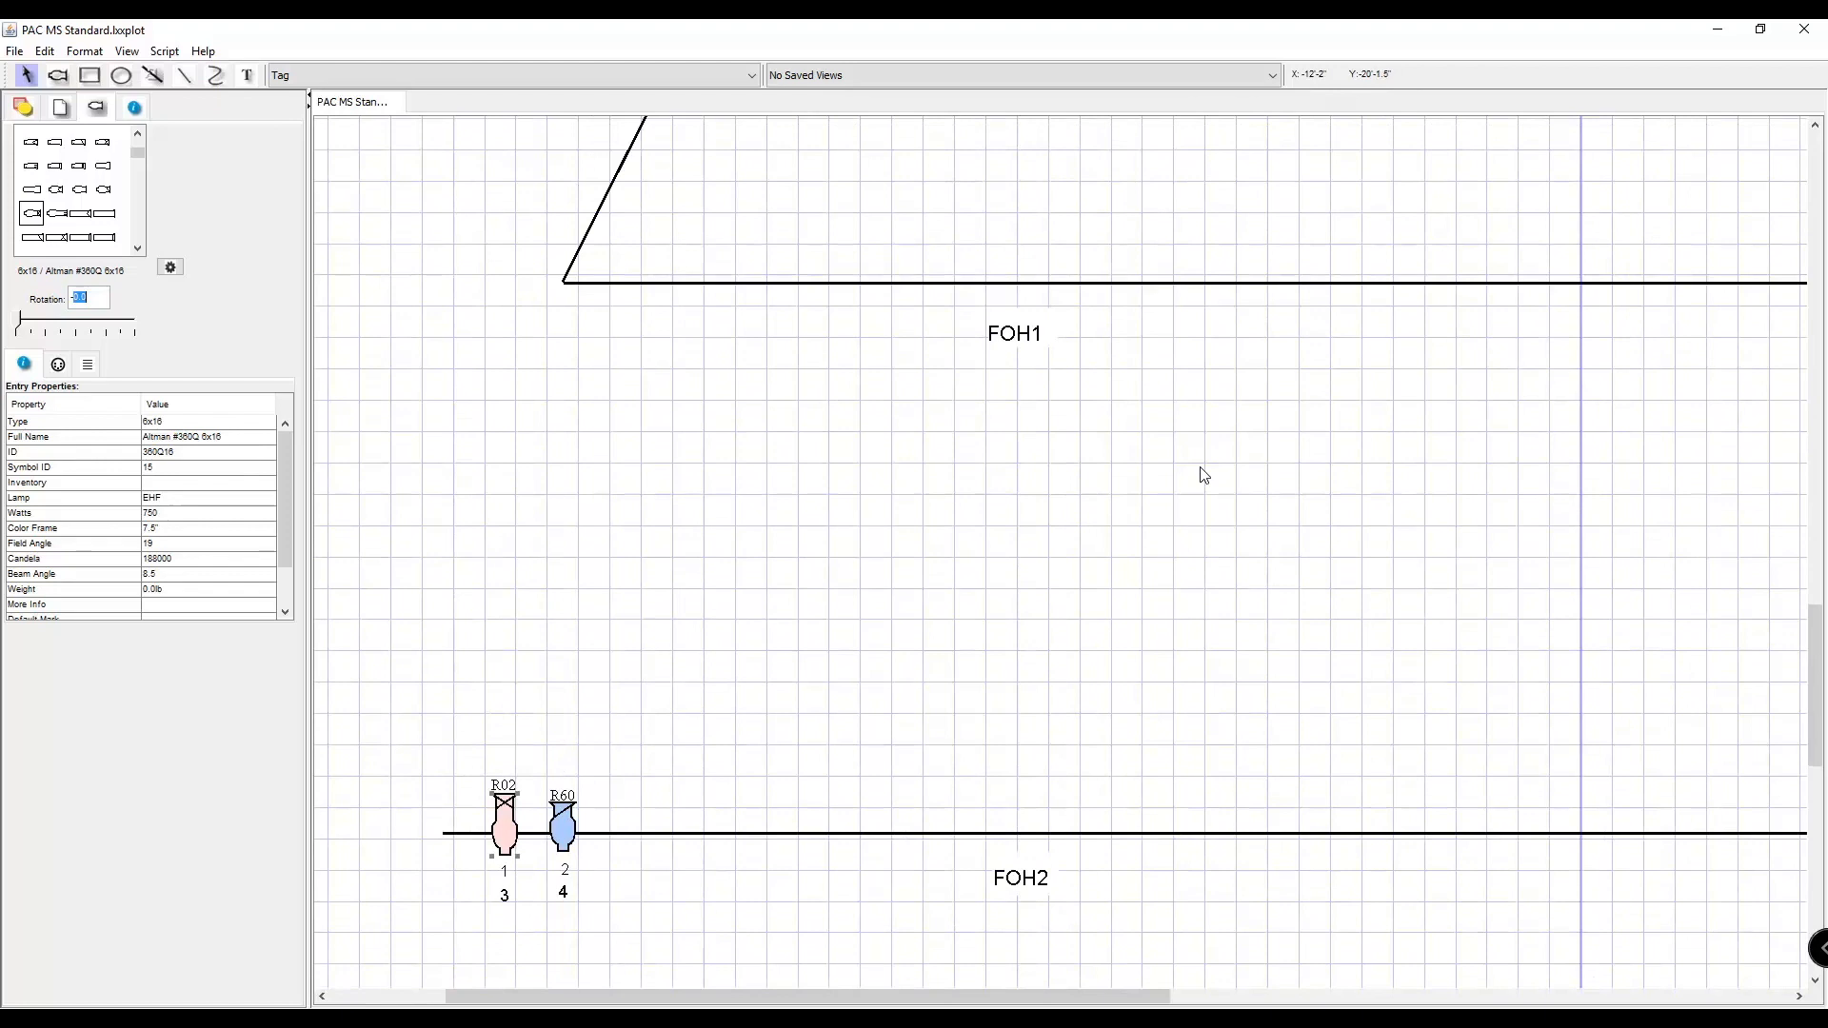
scroll(1199, 473, down, 2)
scroll(1199, 474, up, 10)
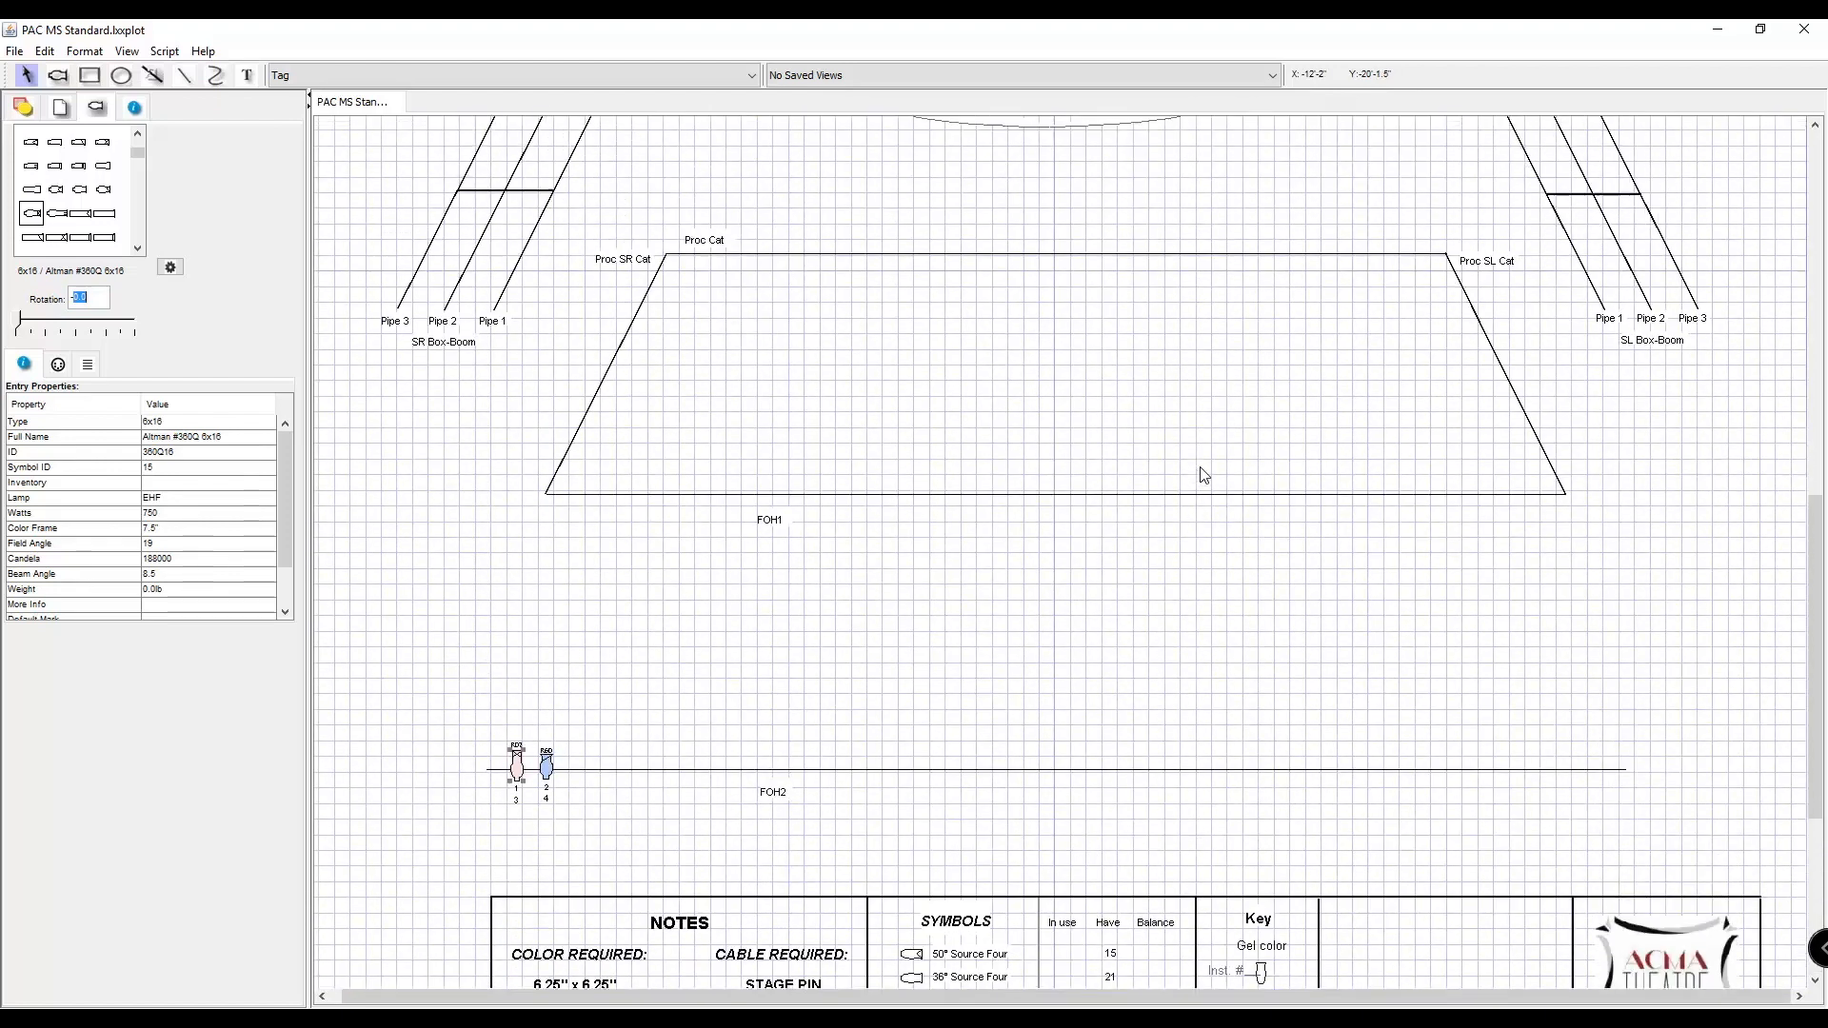
scroll(930, 412, down, 1)
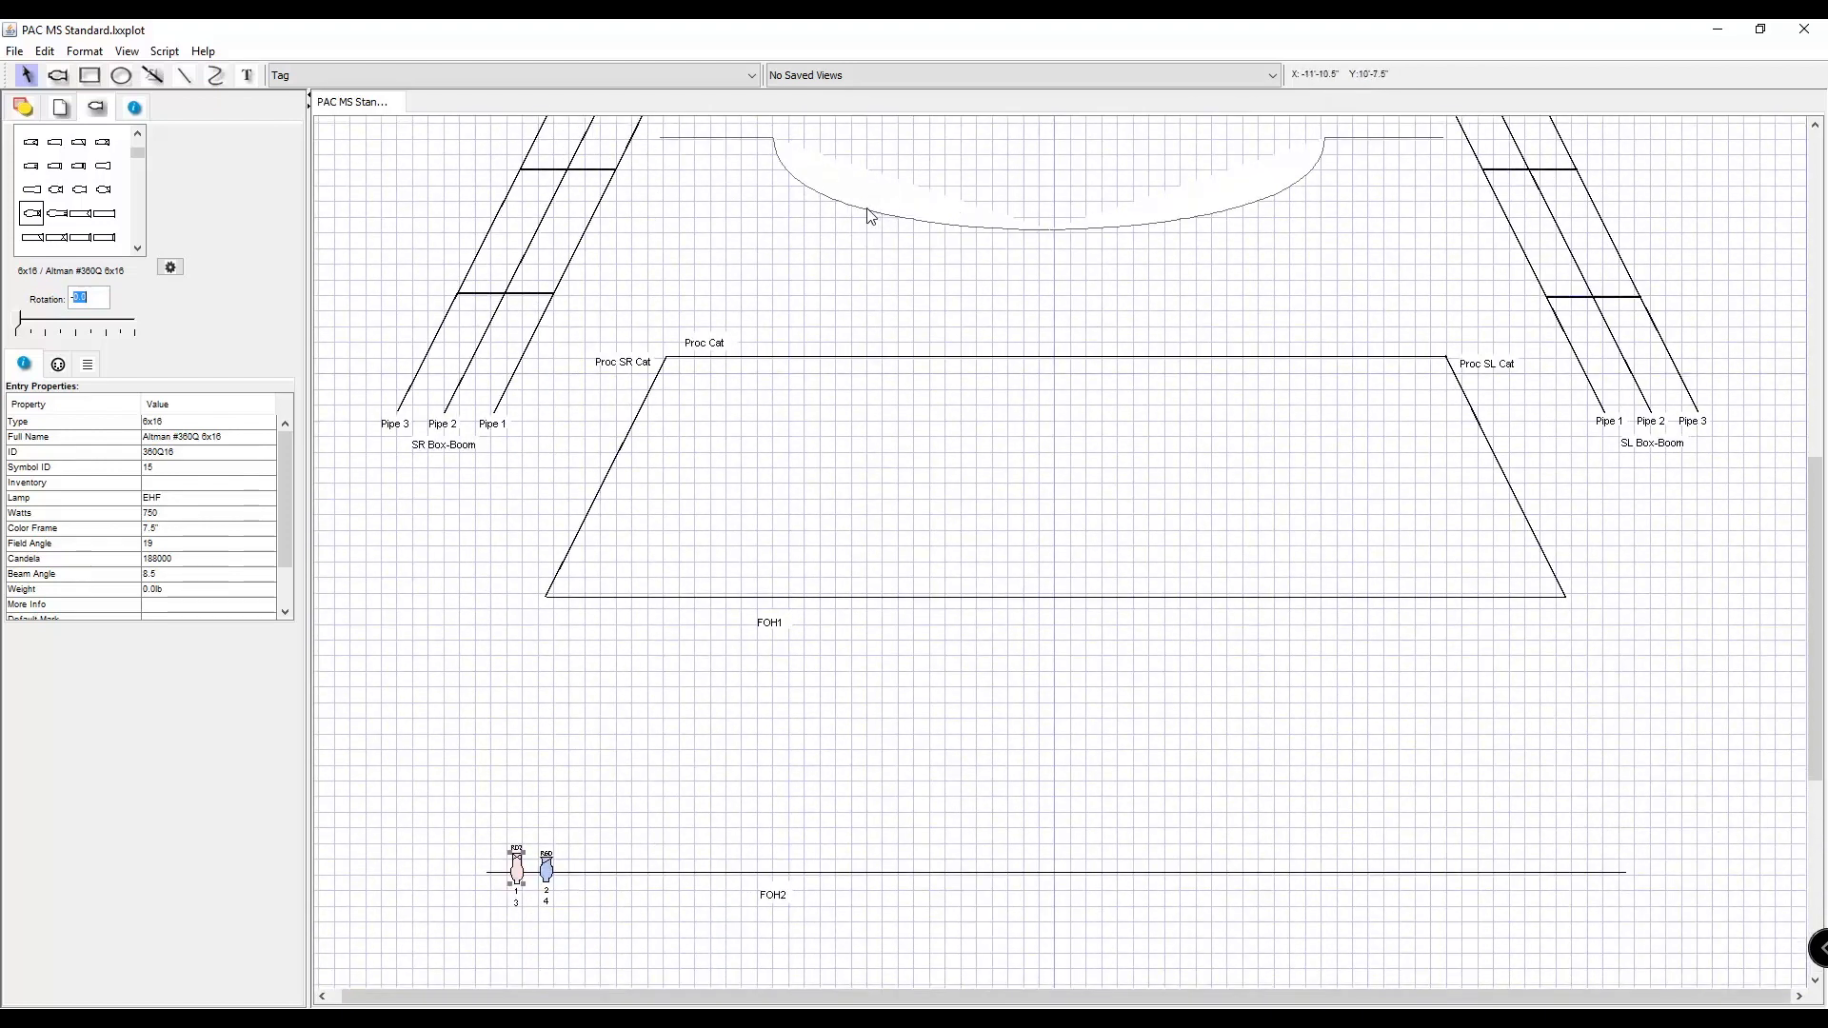
scroll(866, 229, up, 5)
scroll(862, 250, down, 7)
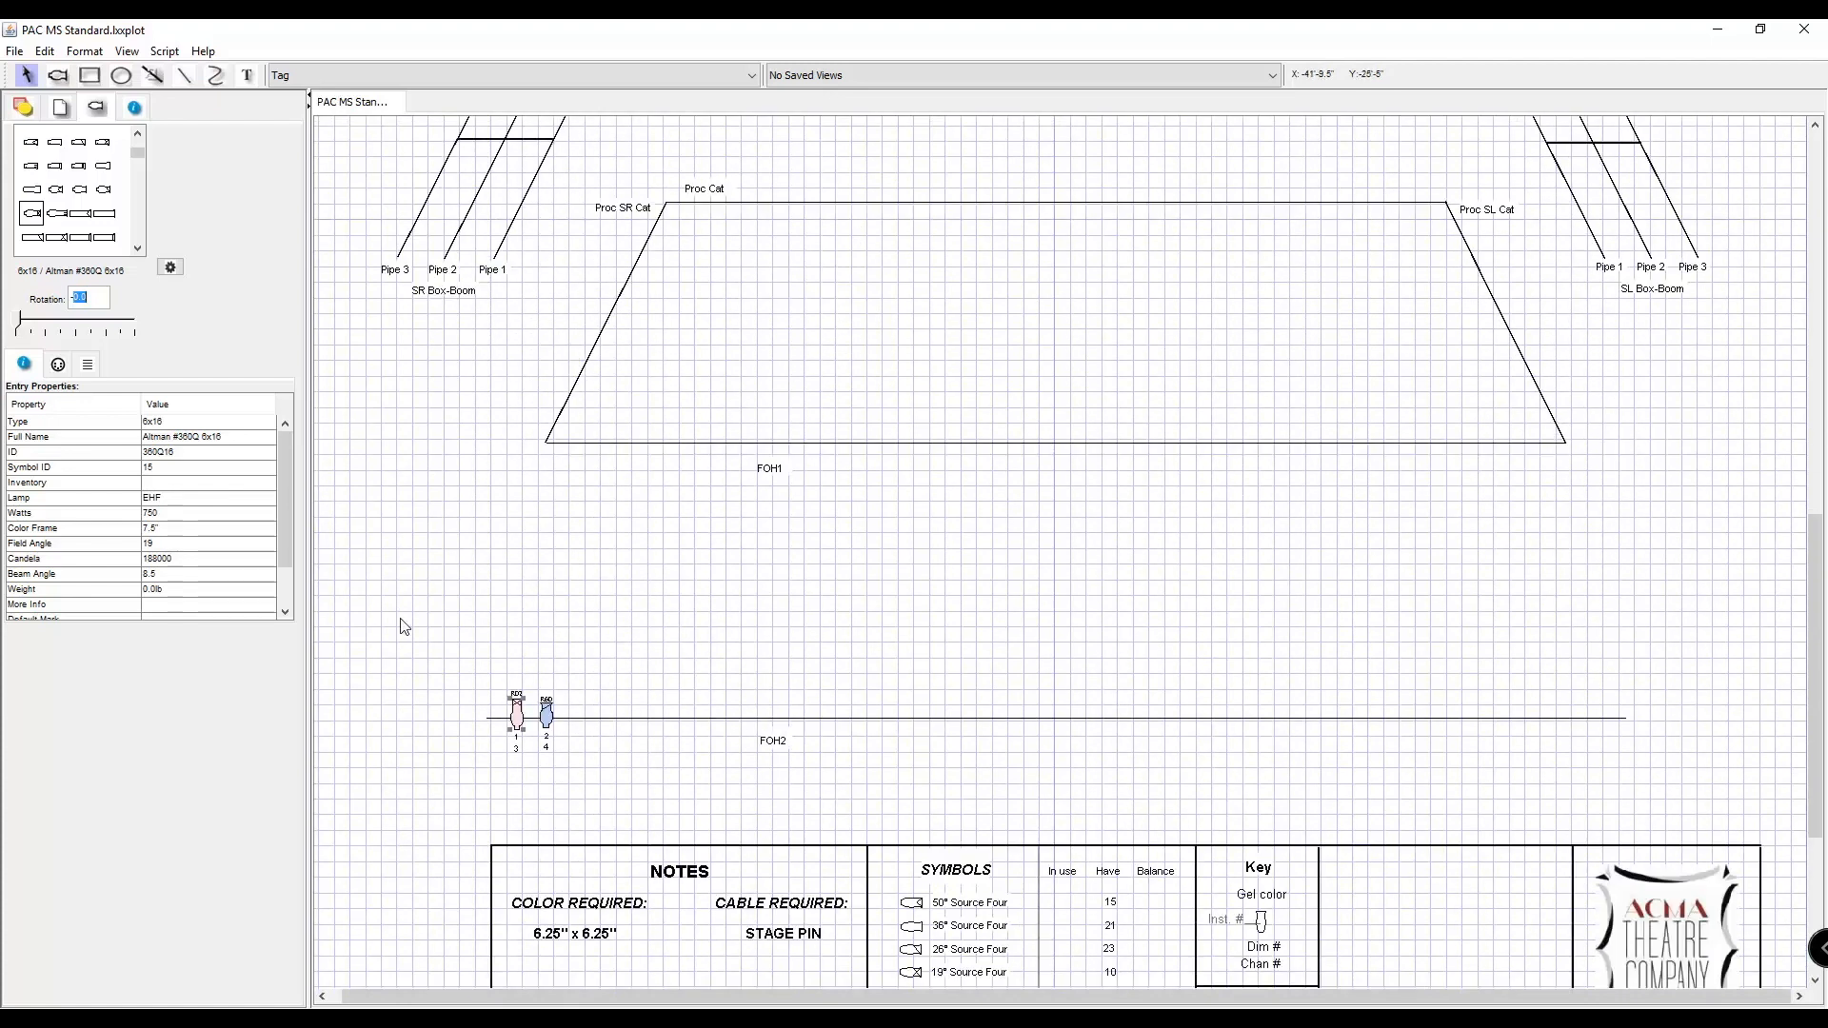
click(23, 325)
mouse_move(24, 325)
mouse_down()
mouse_move(44, 326)
mouse_move(28, 318)
mouse_up()
click(94, 296)
key(Return)
click(695, 530)
scroll(601, 798, up, 3)
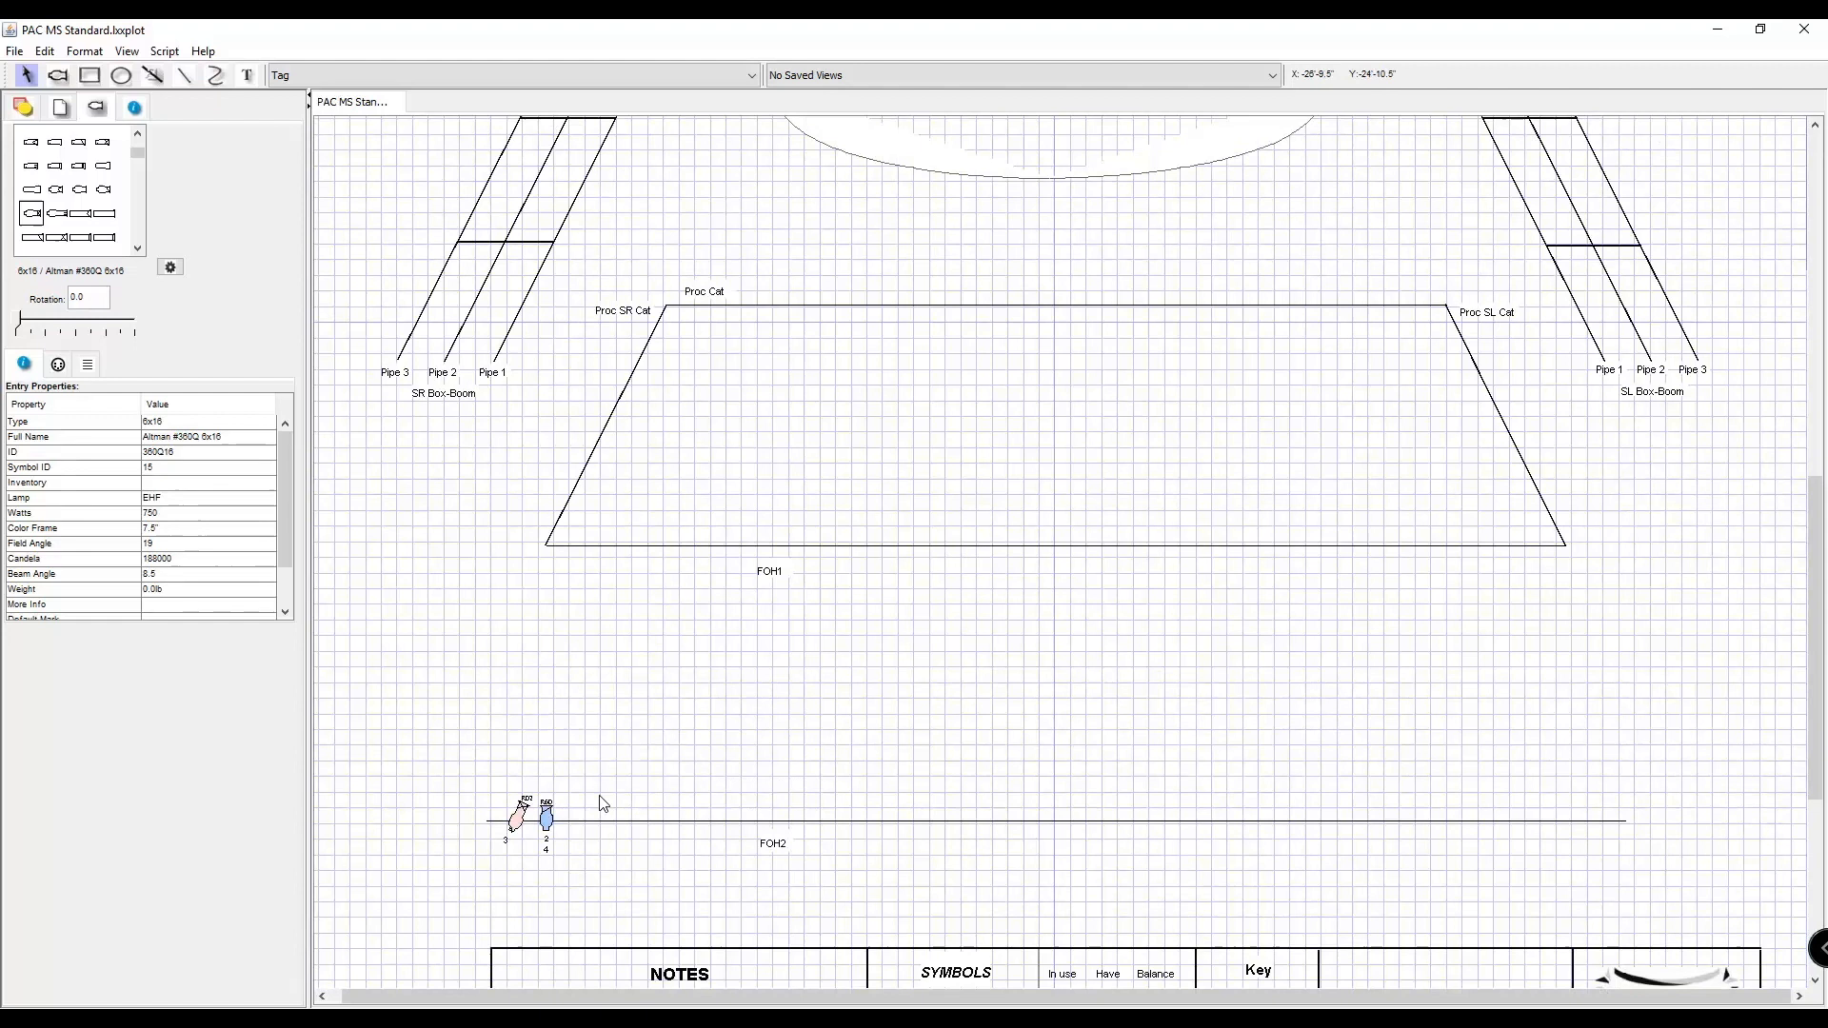
Set the rotation of the 6x12 fixture on FOH2 to 25 degrees.
click(546, 817)
click(90, 301)
drag(89, 303, 68, 302)
text(25)
key(Return)
click(788, 776)
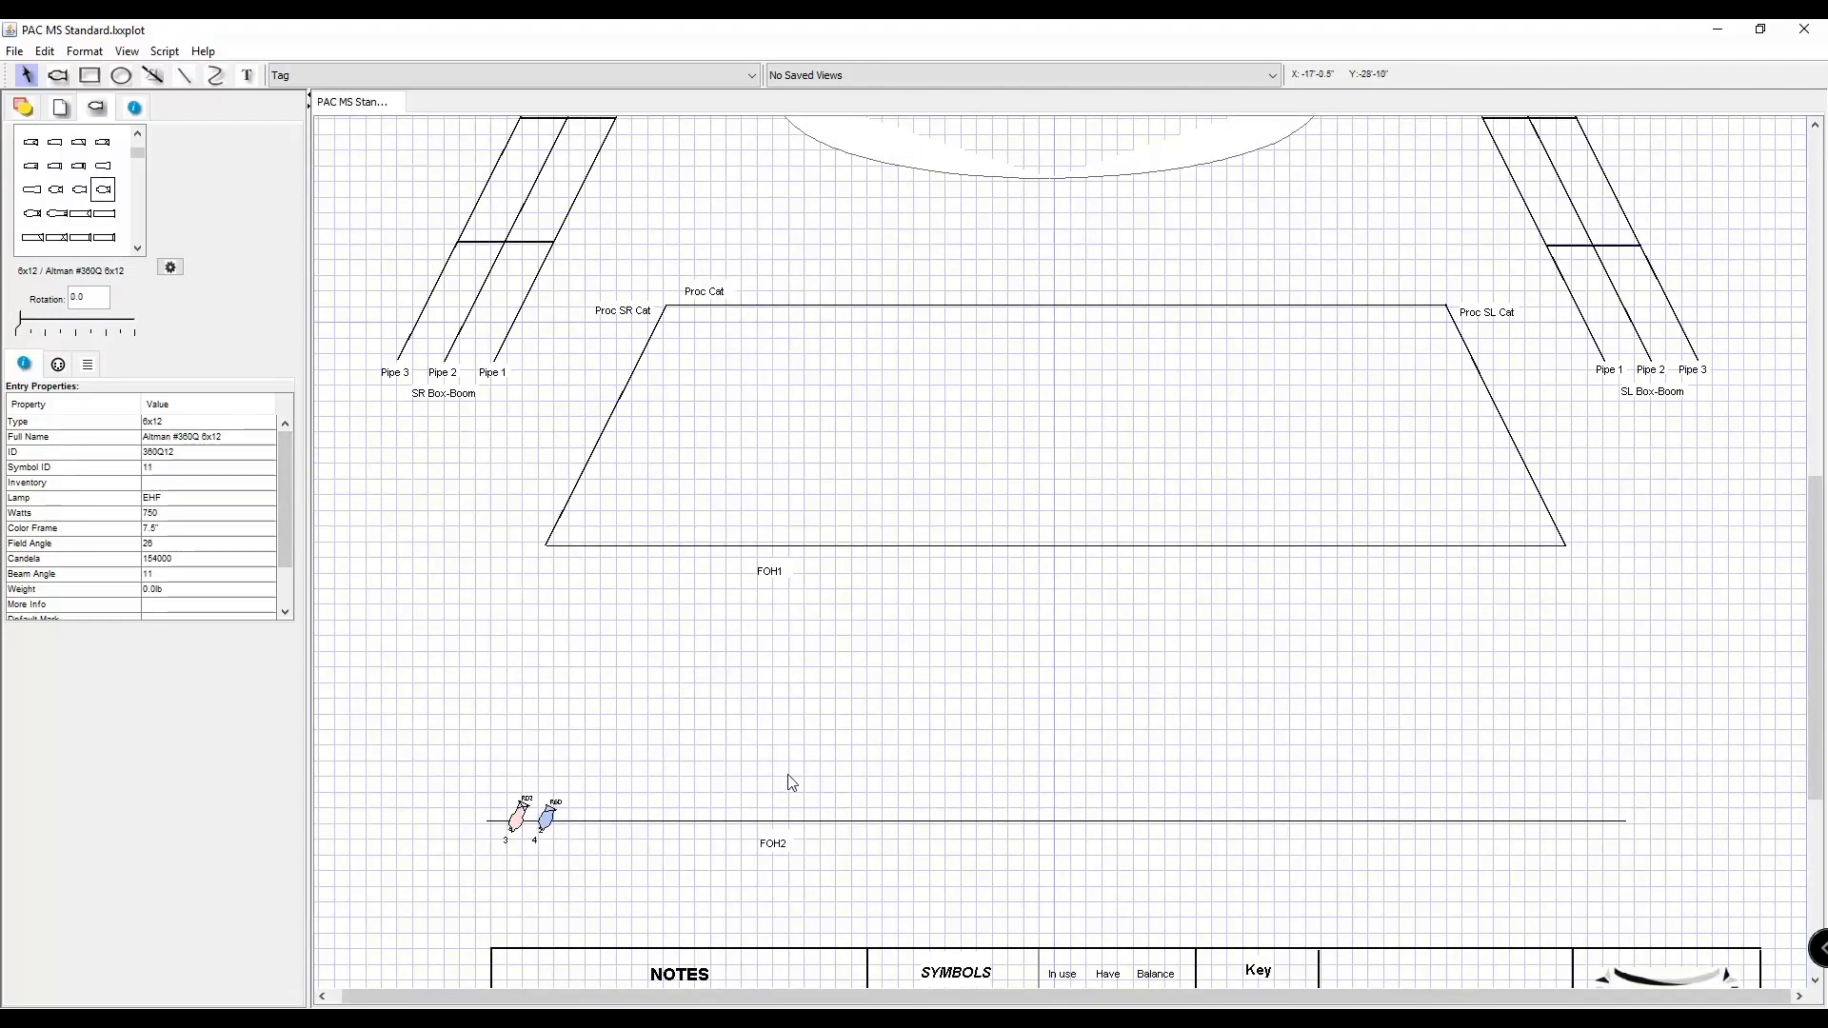
scroll(777, 386, up, 3)
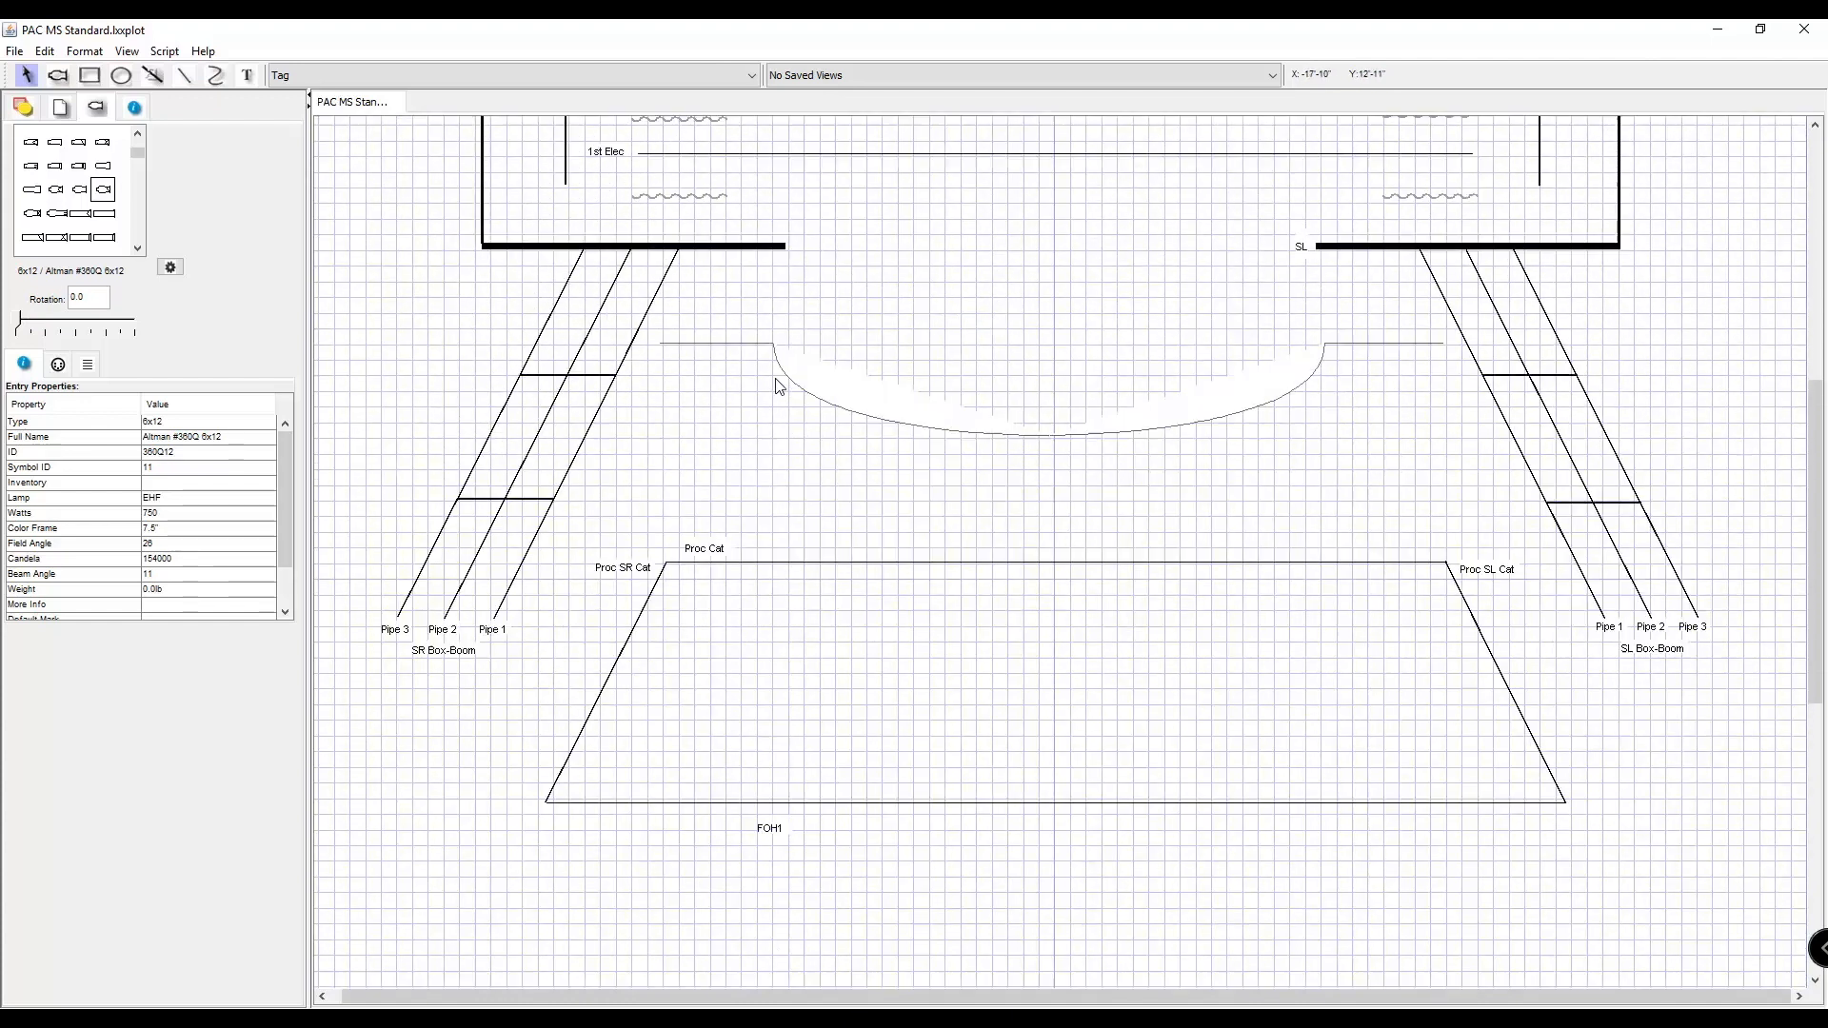
scroll(777, 386, up, 1)
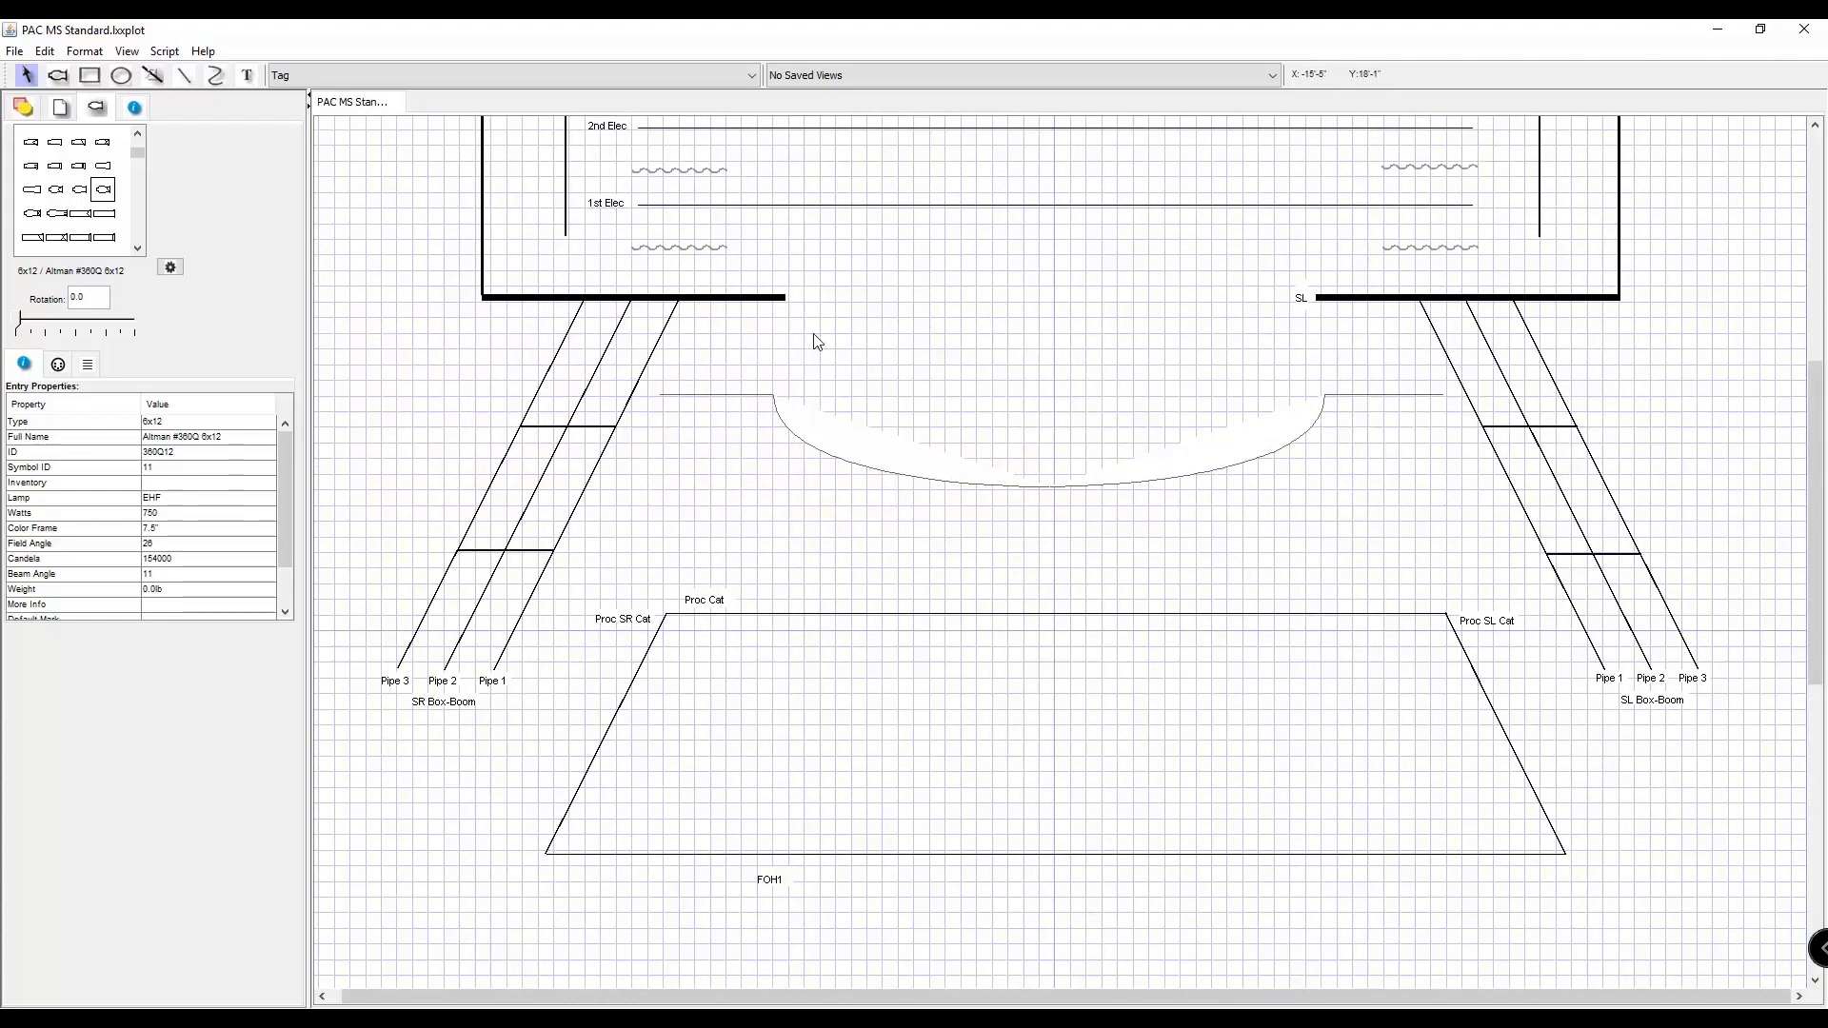
scroll(856, 331, down, 3)
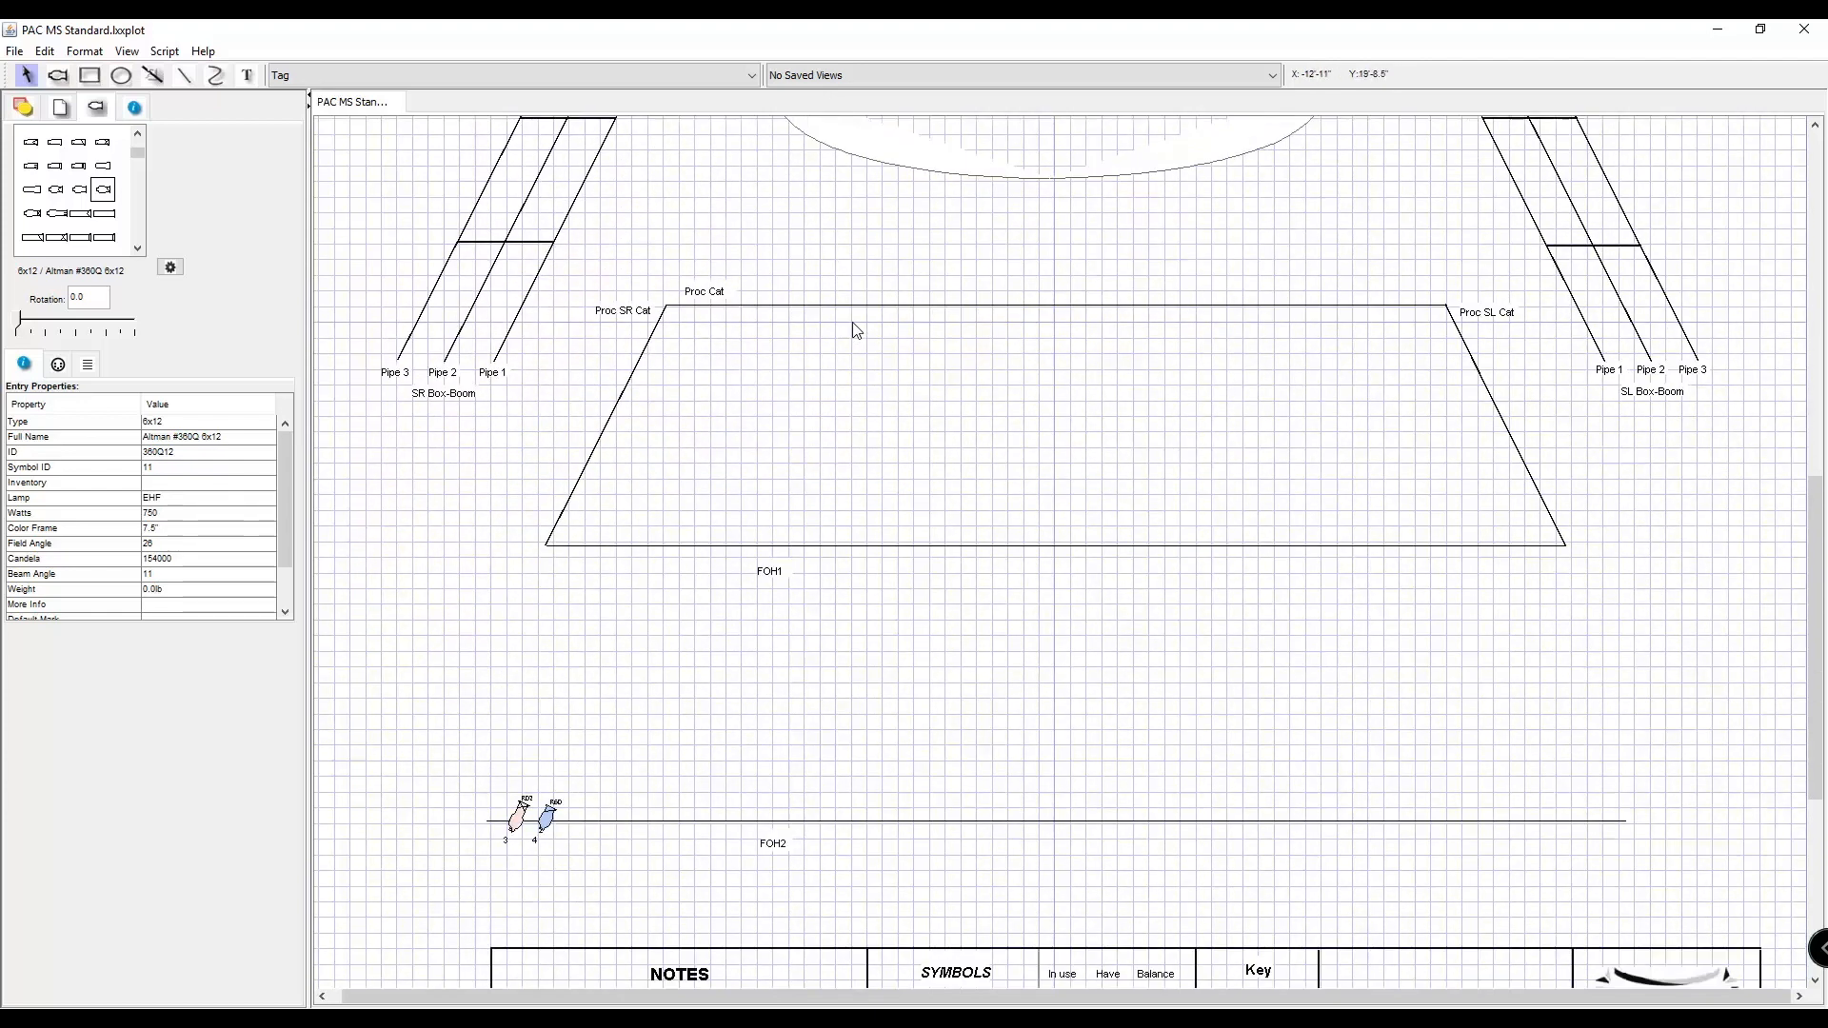
scroll(856, 330, down, 2)
scroll(855, 330, up, 3)
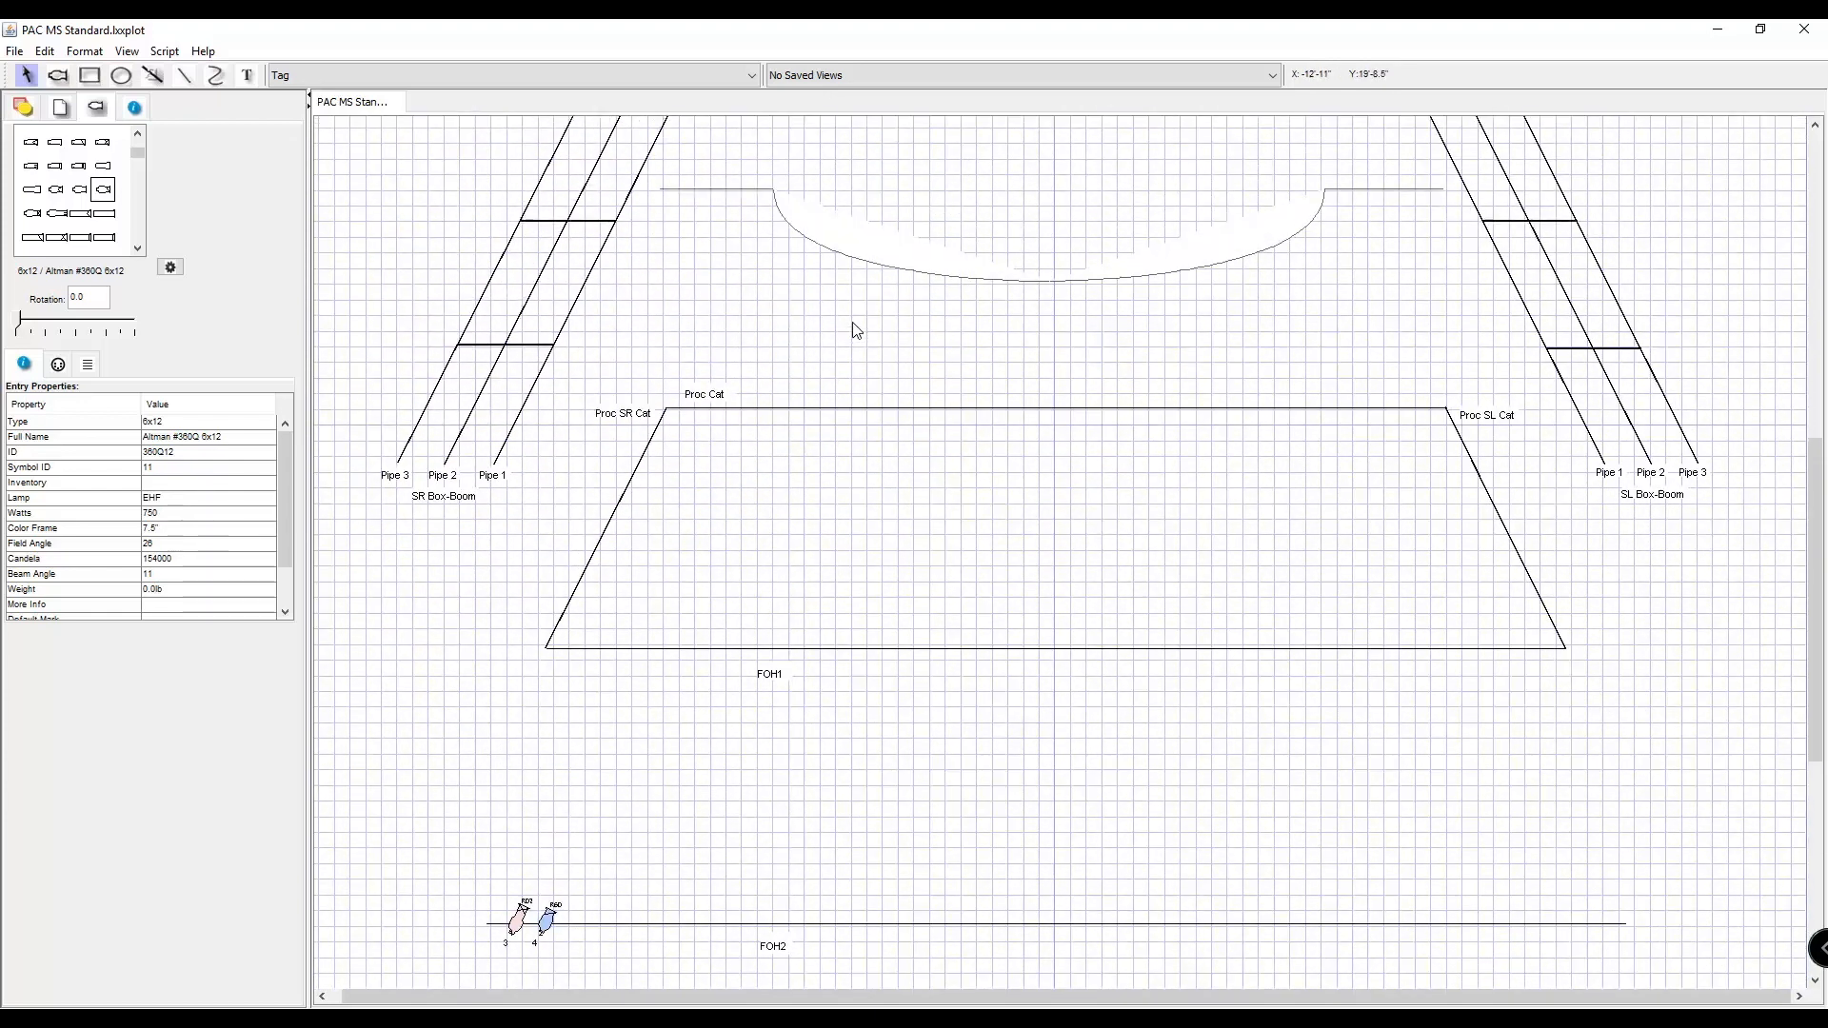
Draw a circle about 10'-6" wide and 10'-0" high and position it over the stage-right side of the apron.
scroll(856, 331, up, 3)
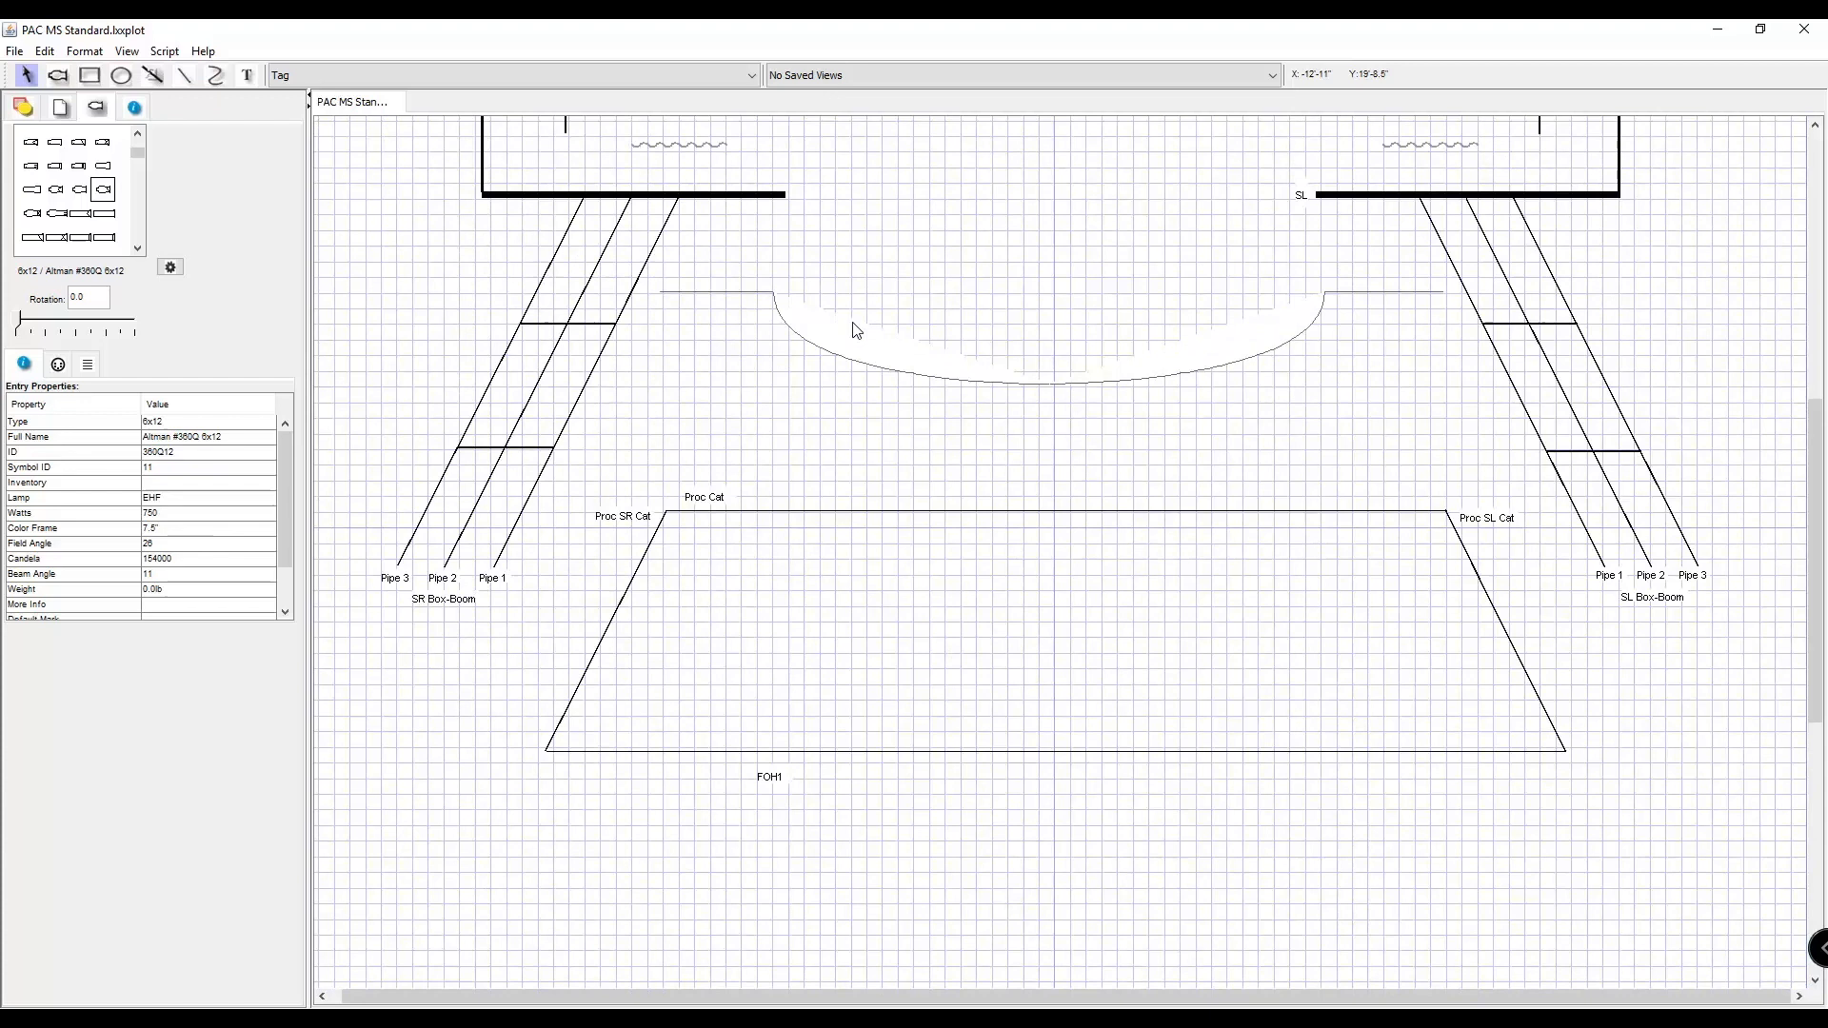
scroll(856, 330, down, 3)
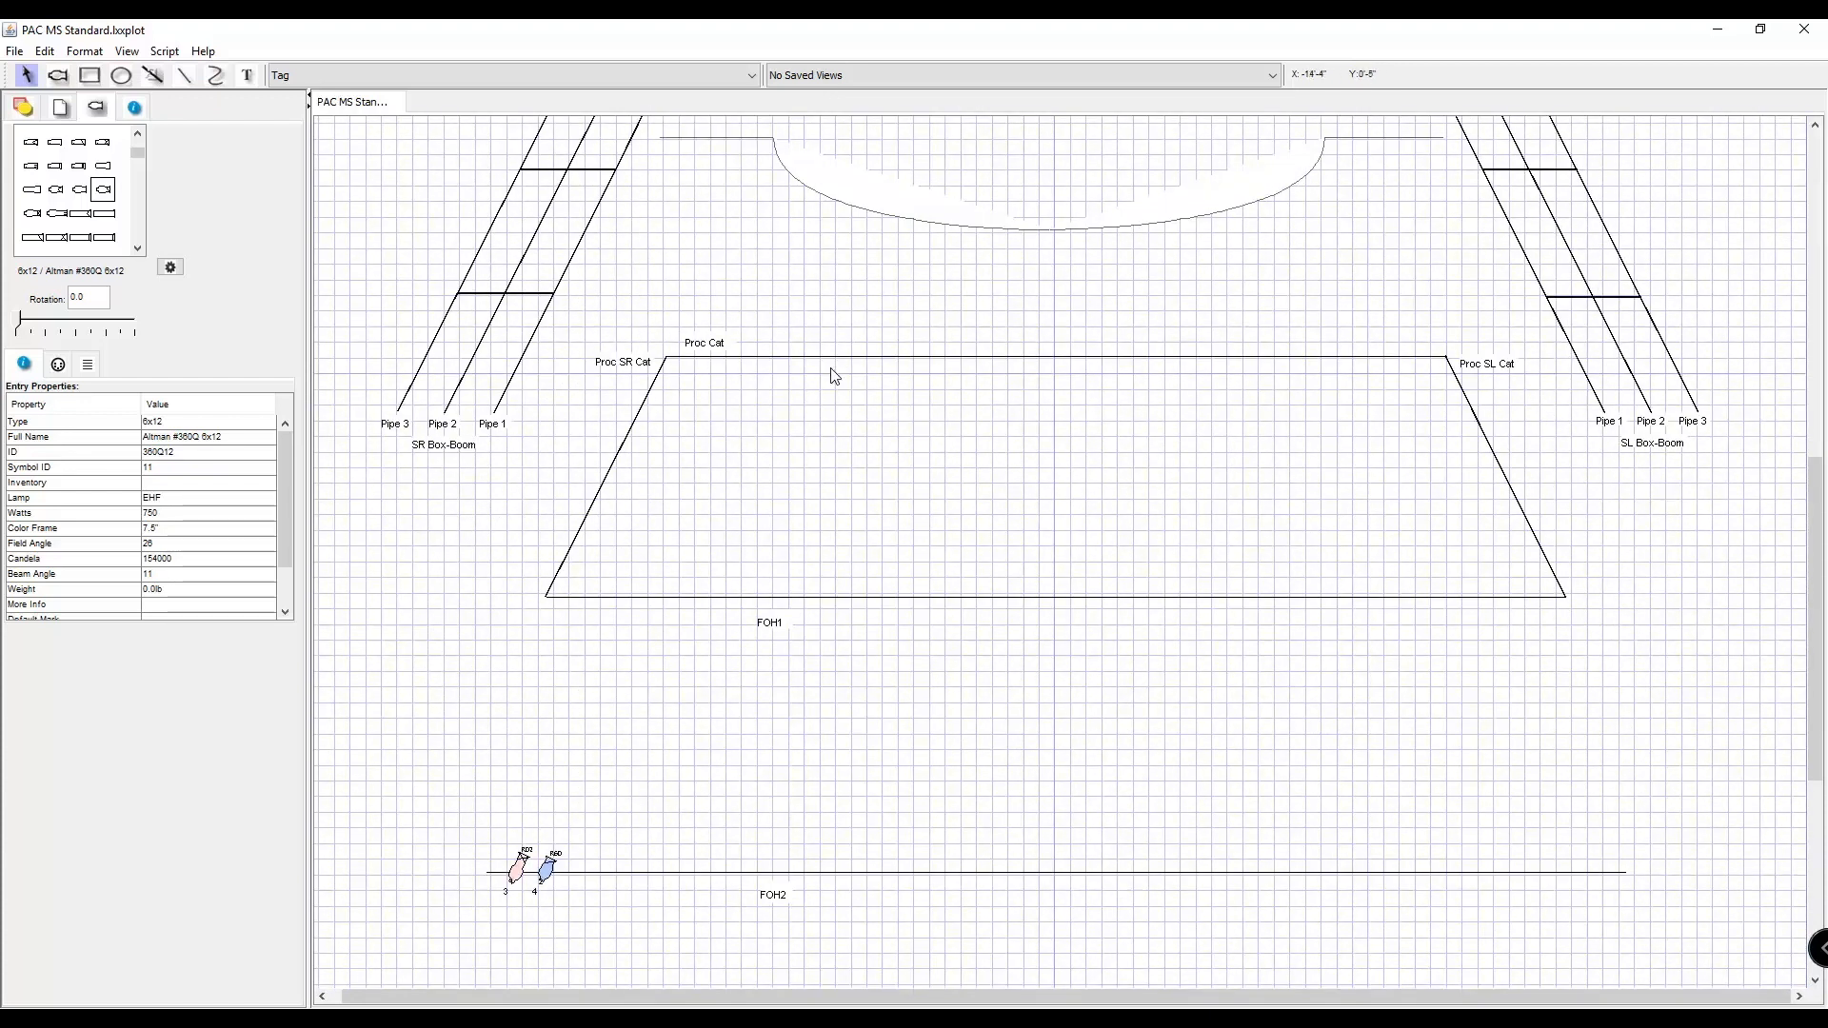
scroll(832, 375, up, 4)
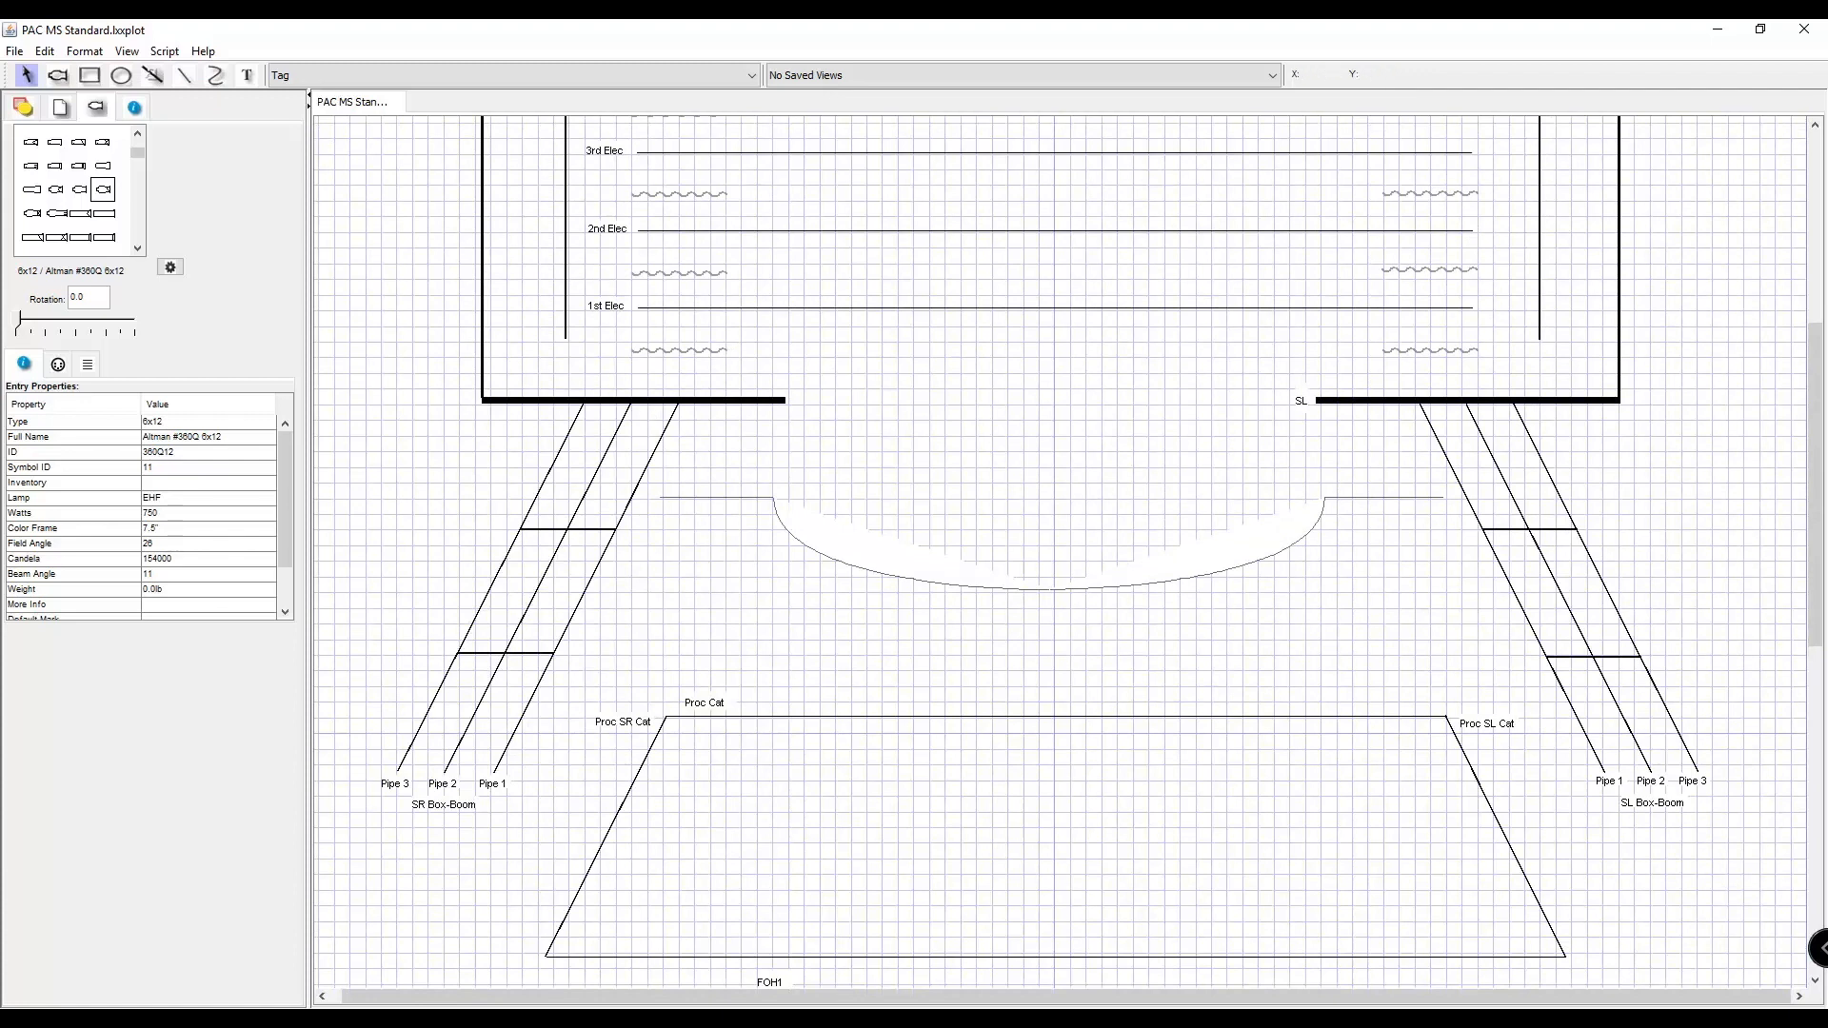
click(121, 75)
scroll(846, 398, down, 3)
scroll(847, 398, up, 3)
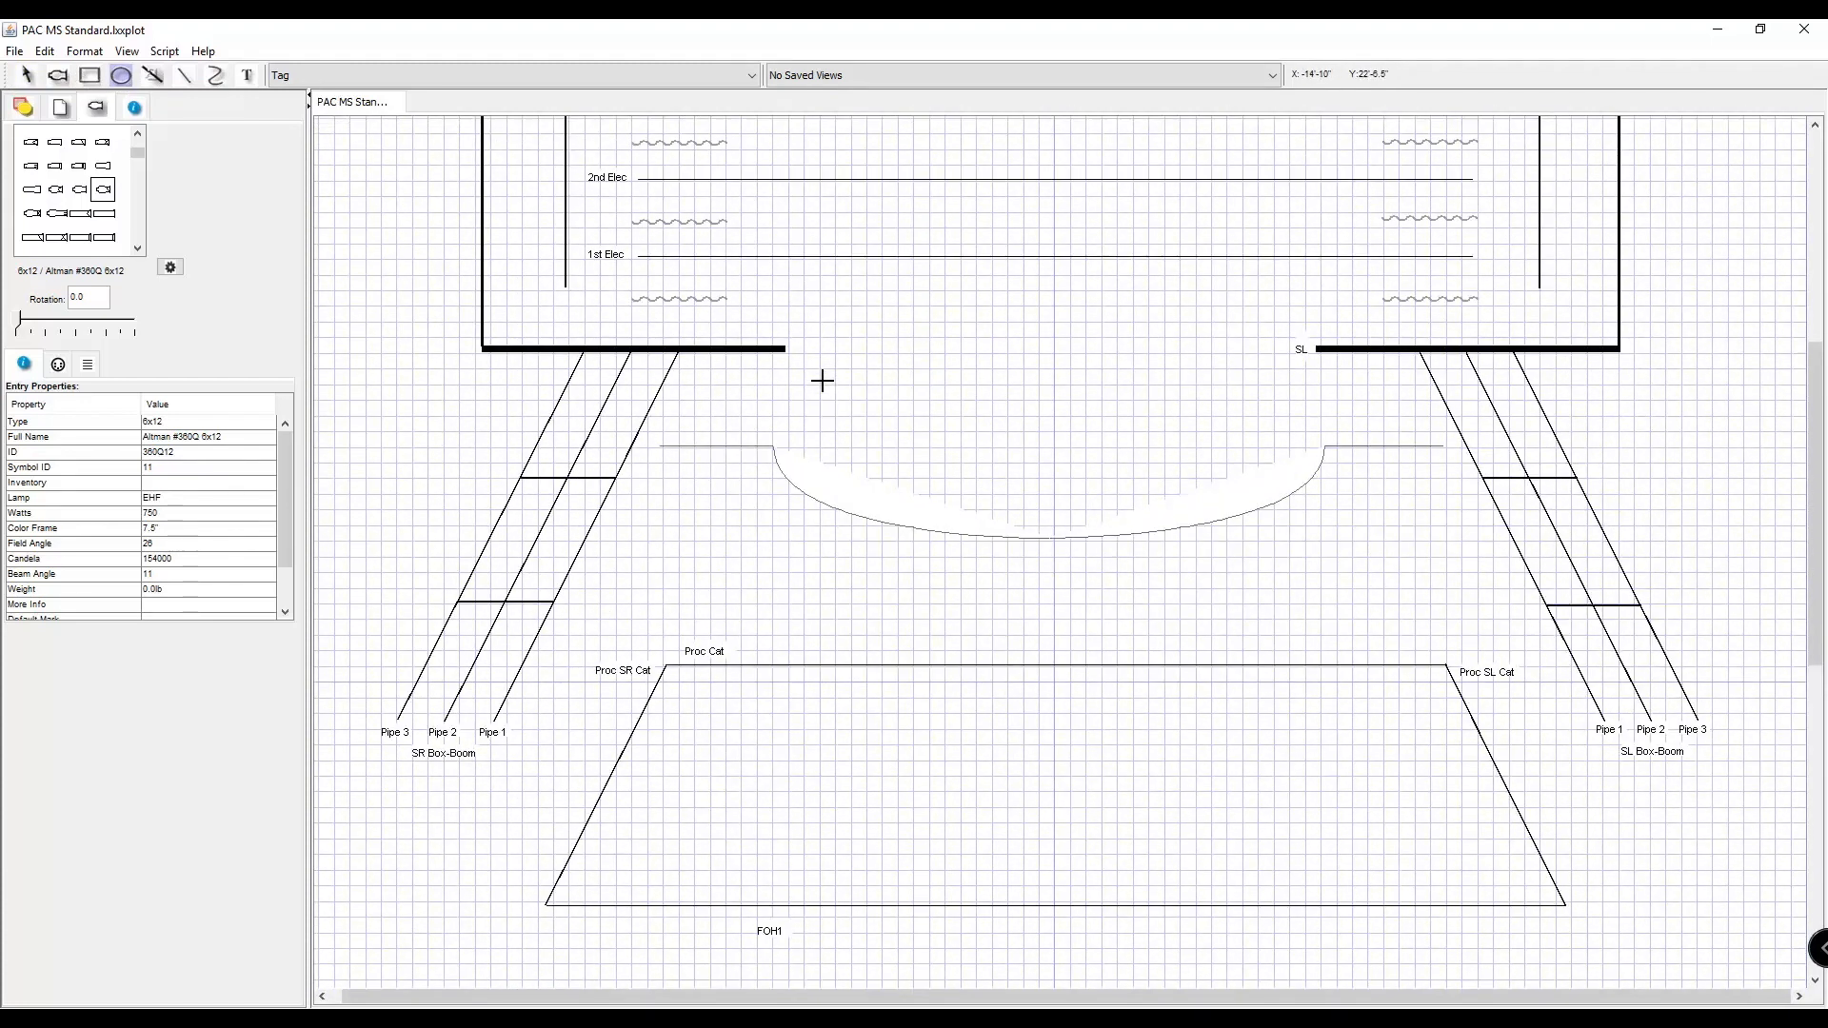
drag(790, 291, 950, 441)
click(26, 76)
drag(893, 355, 880, 416)
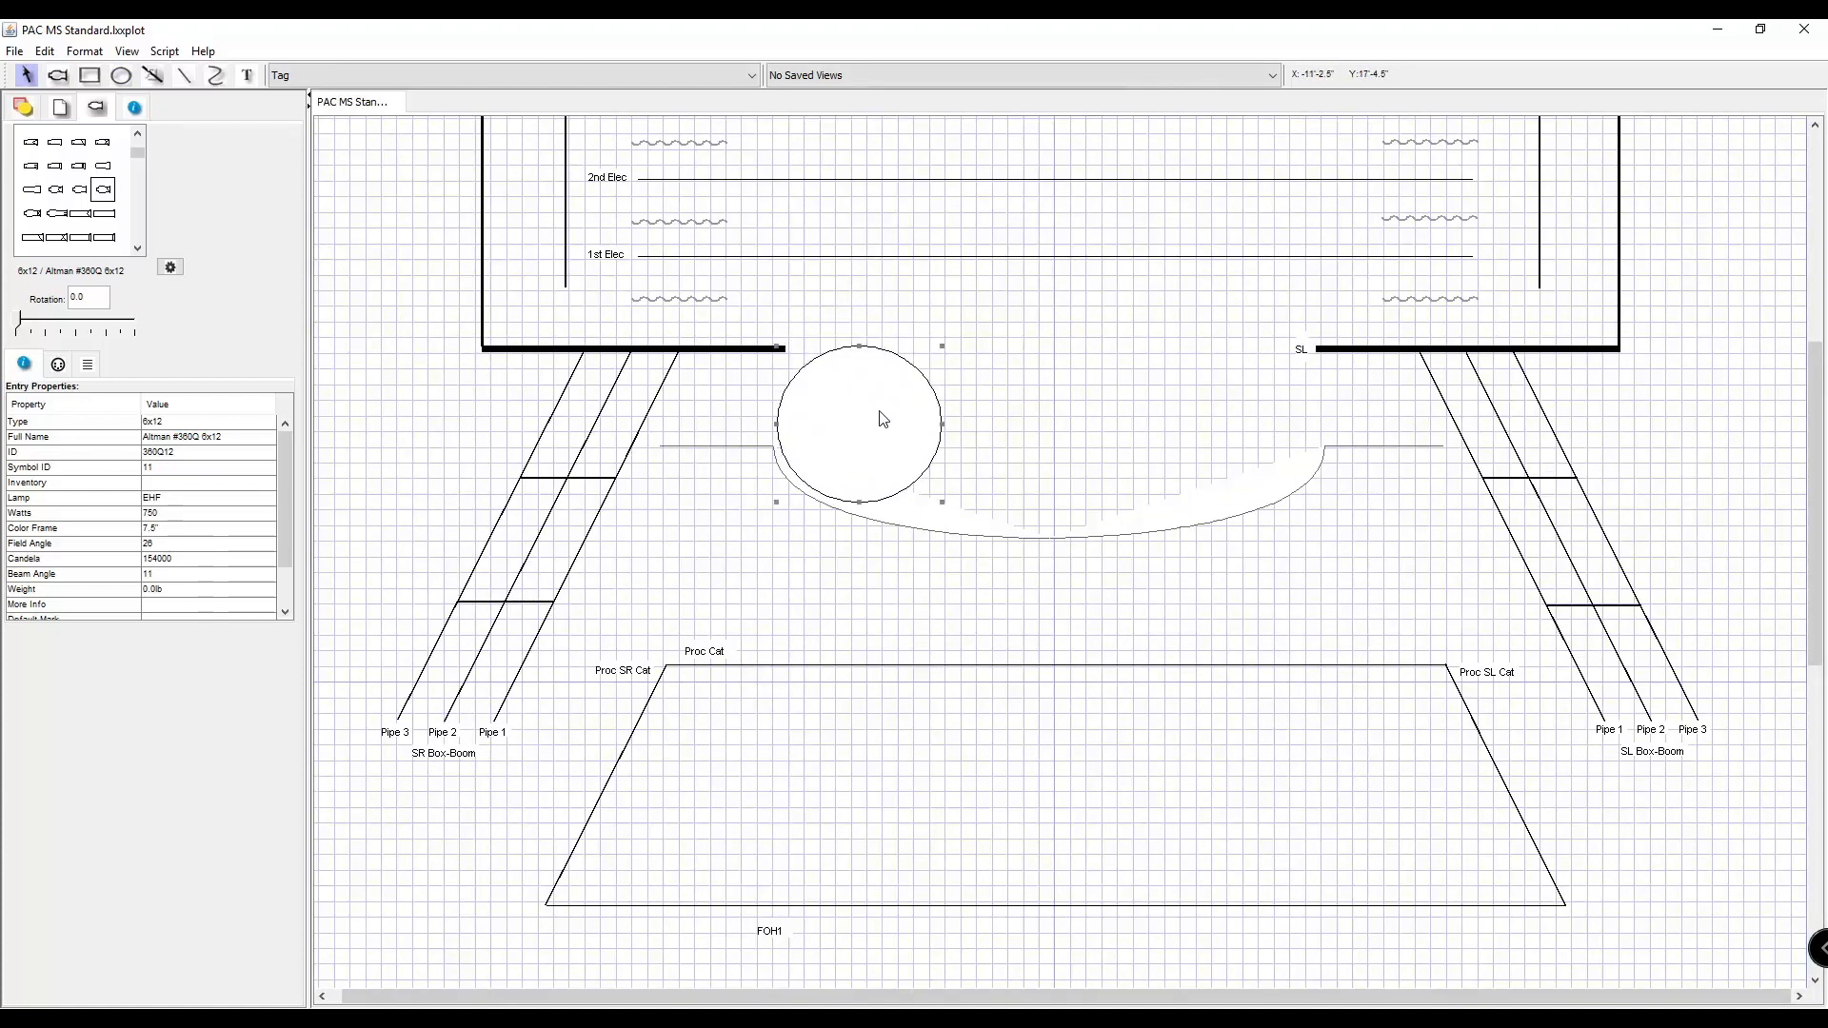
Remove the circle's fill and give its outline a dashed line style.
click(21, 107)
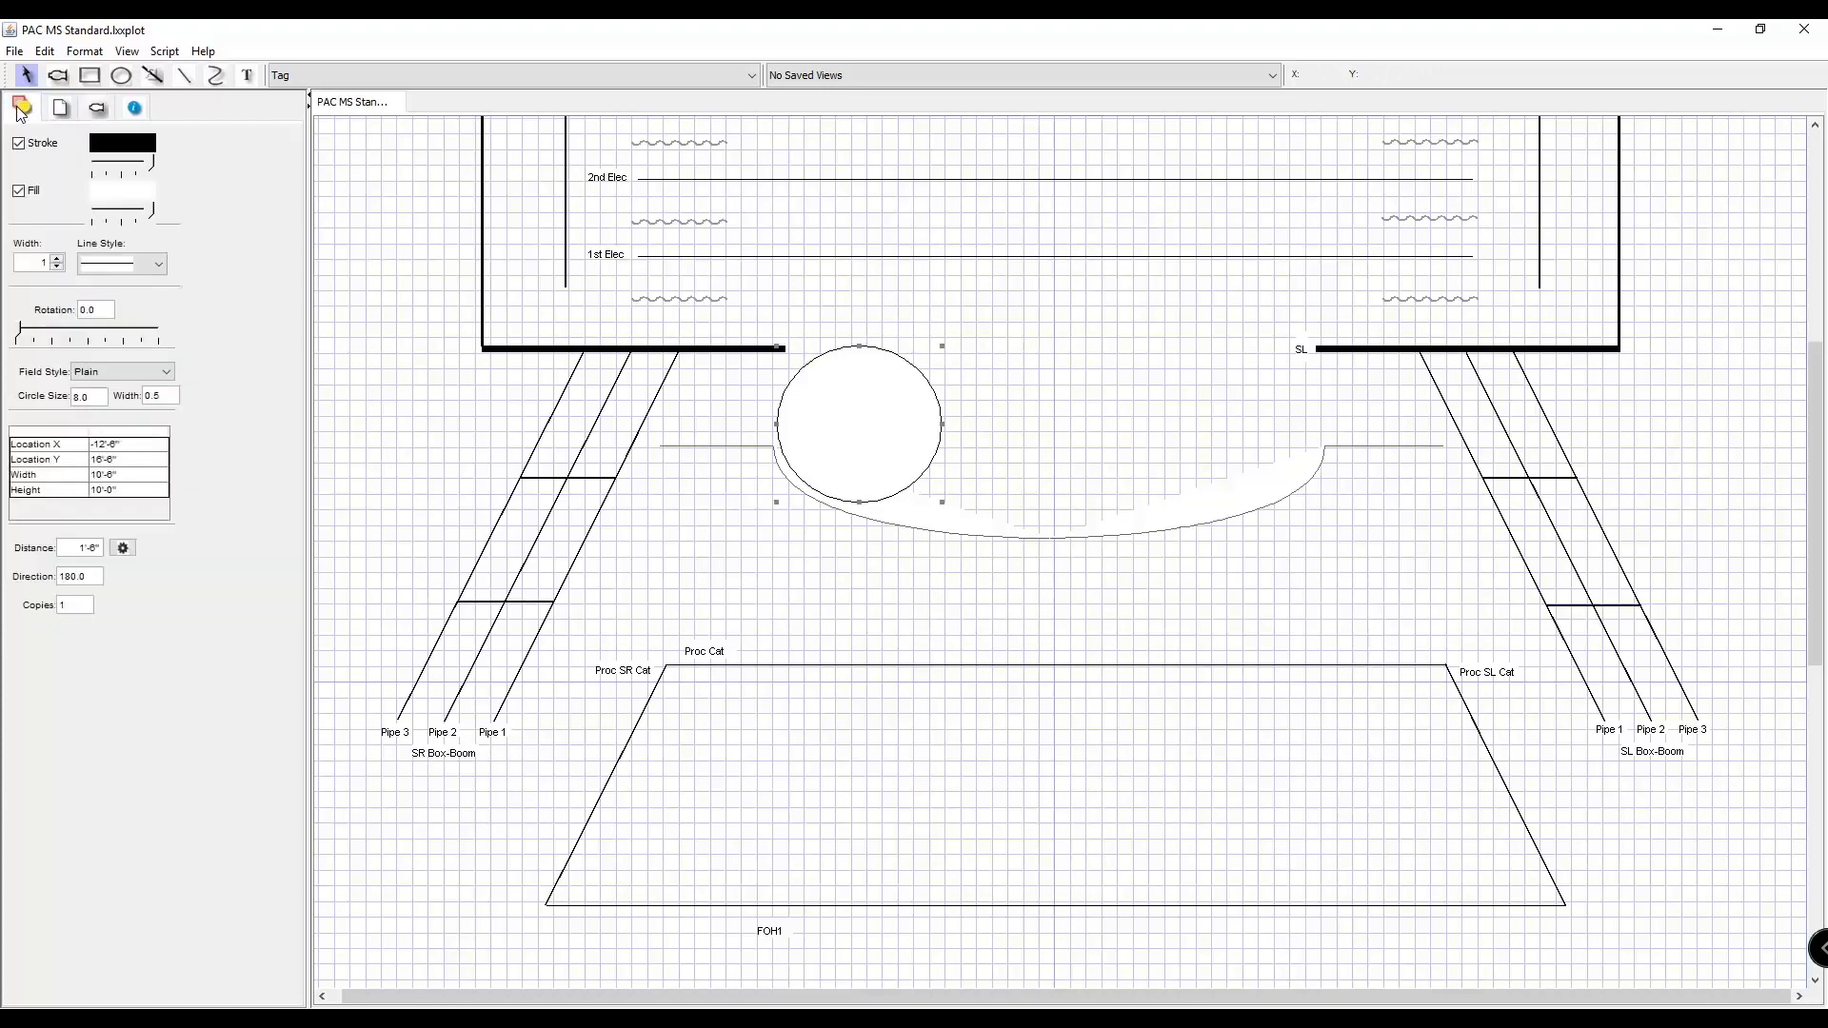
click(23, 194)
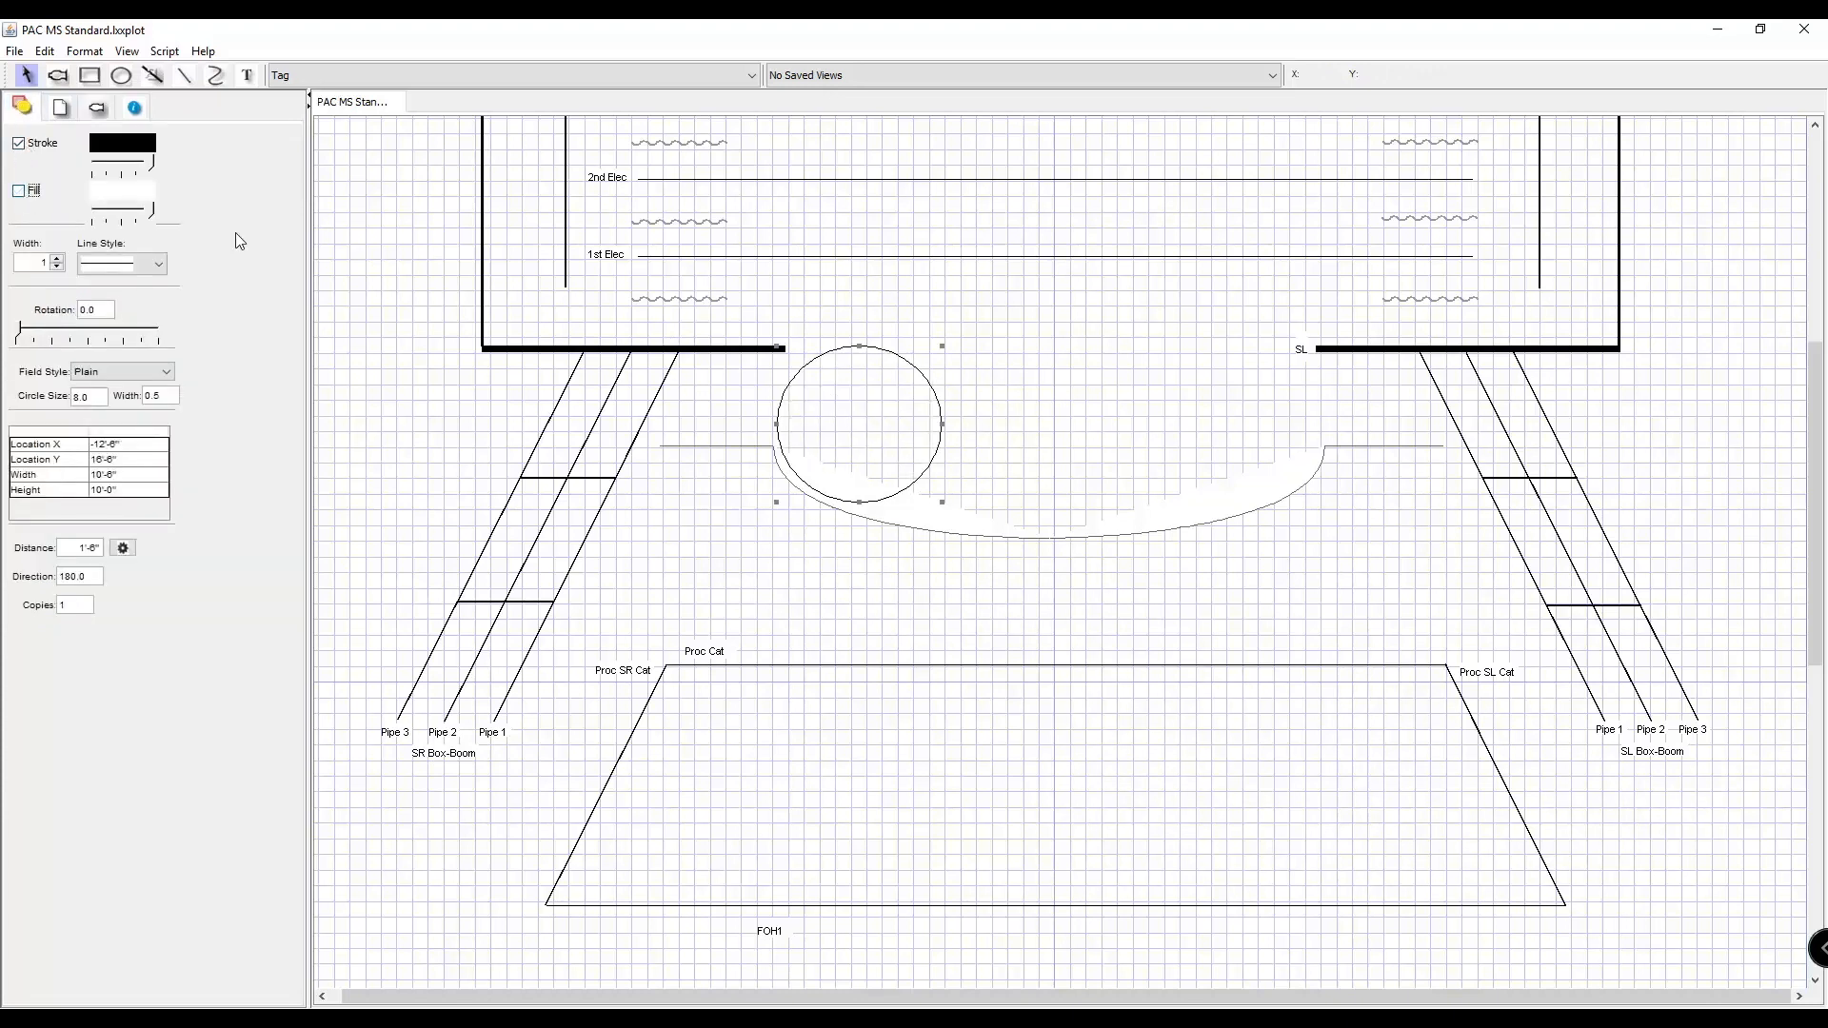
click(139, 263)
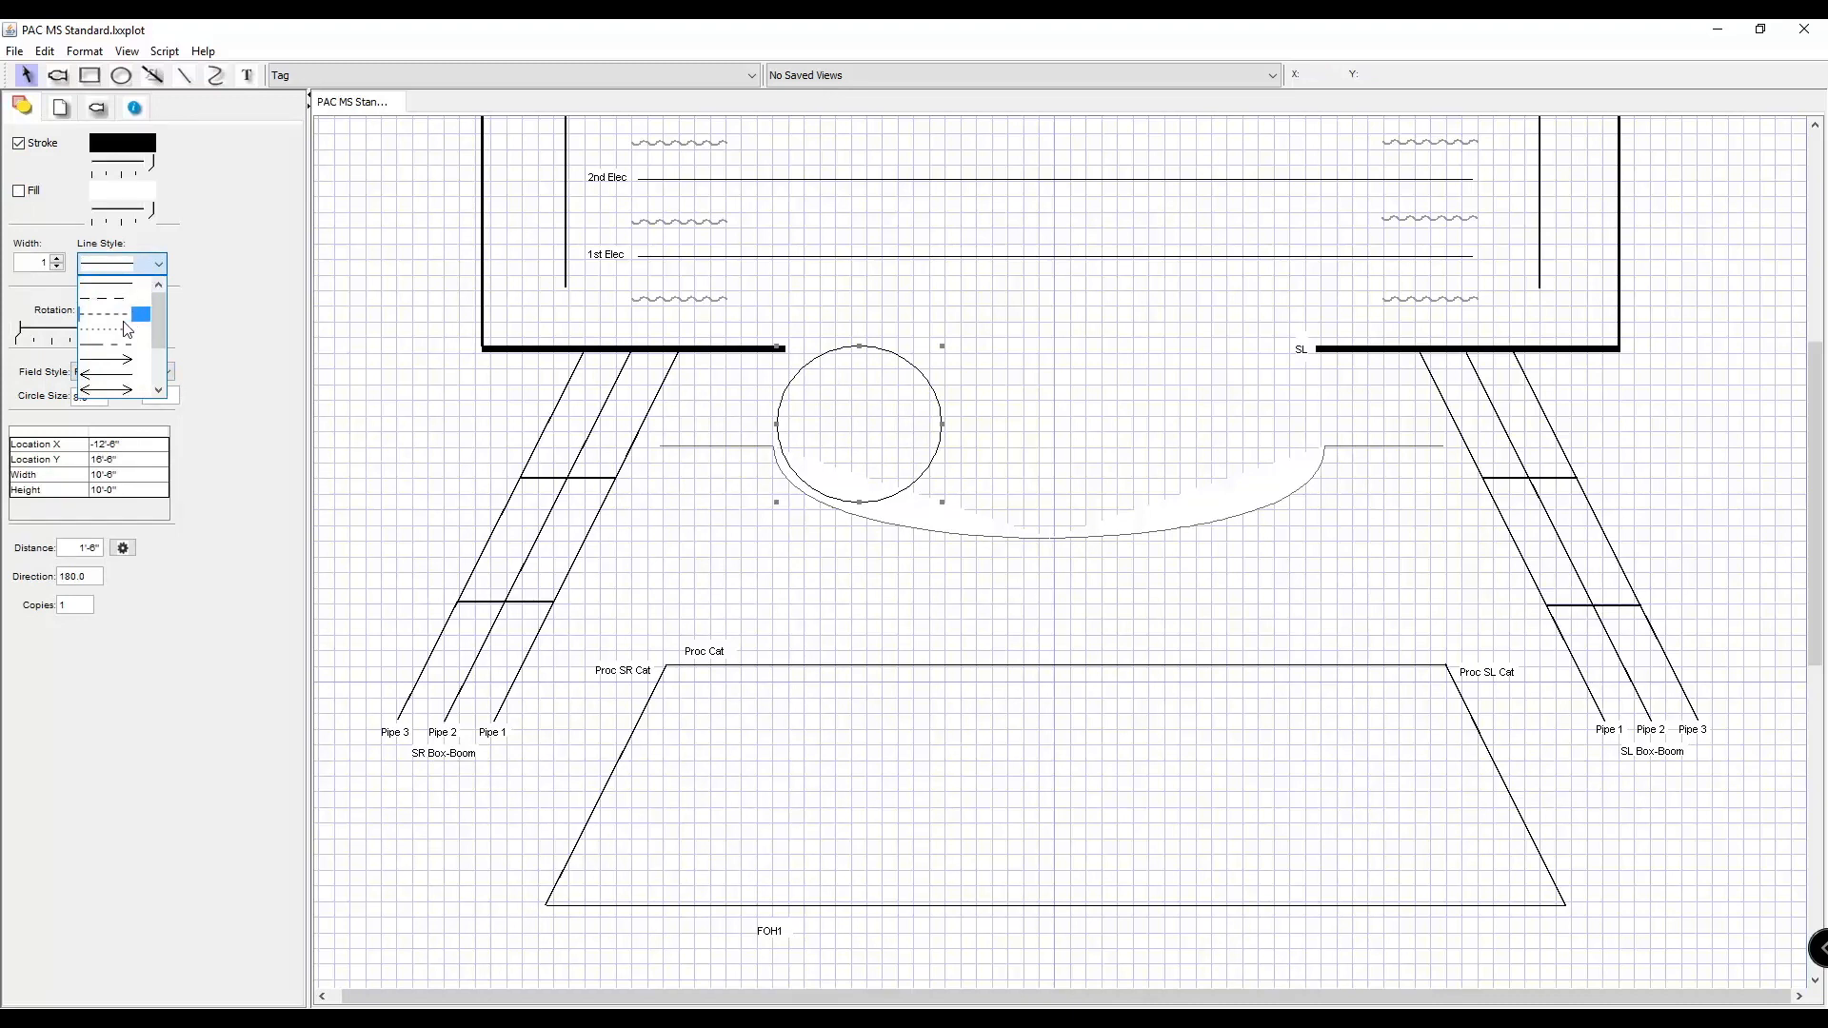
click(139, 297)
click(1064, 440)
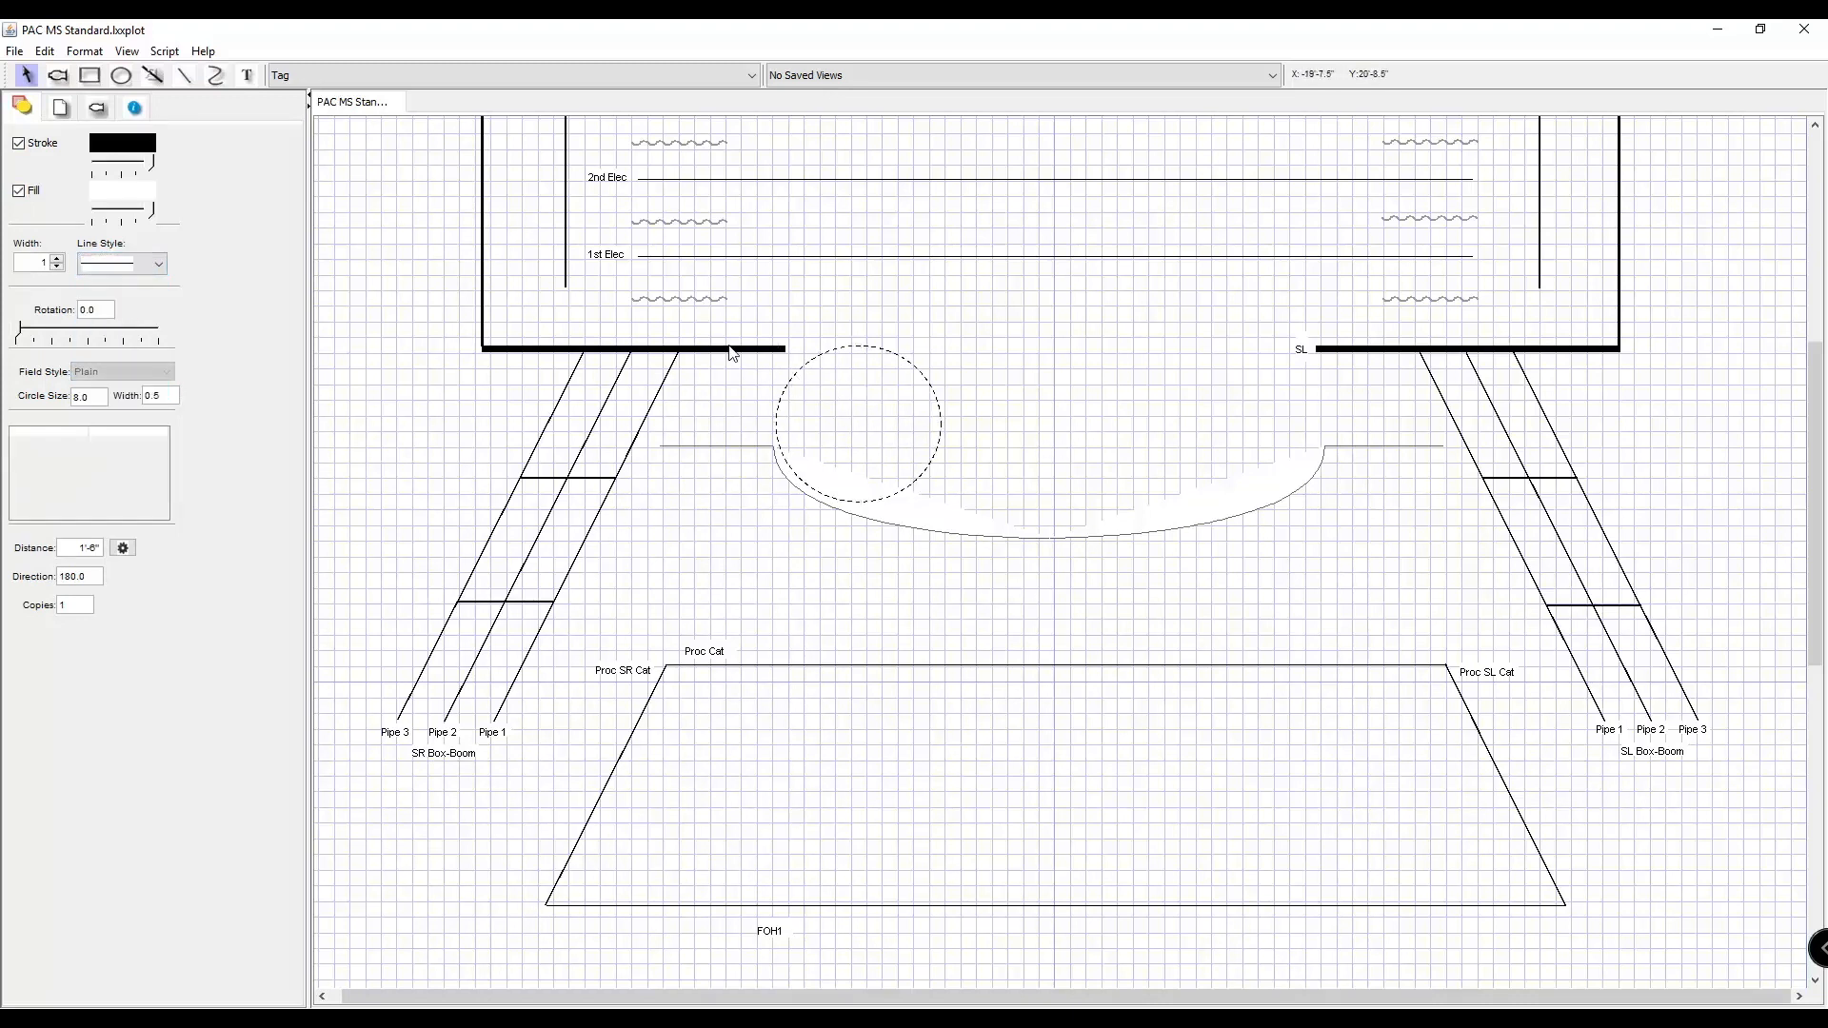
Add the text label "A" and position it at the middle of the dashed circle.
click(249, 78)
click(850, 424)
text(A)
key(Return)
click(990, 466)
click(858, 432)
click(952, 449)
click(876, 444)
click(902, 428)
Set the # property of both fixtures on FOH2 to A and show it on their symbols.
scroll(1031, 441, down, 6)
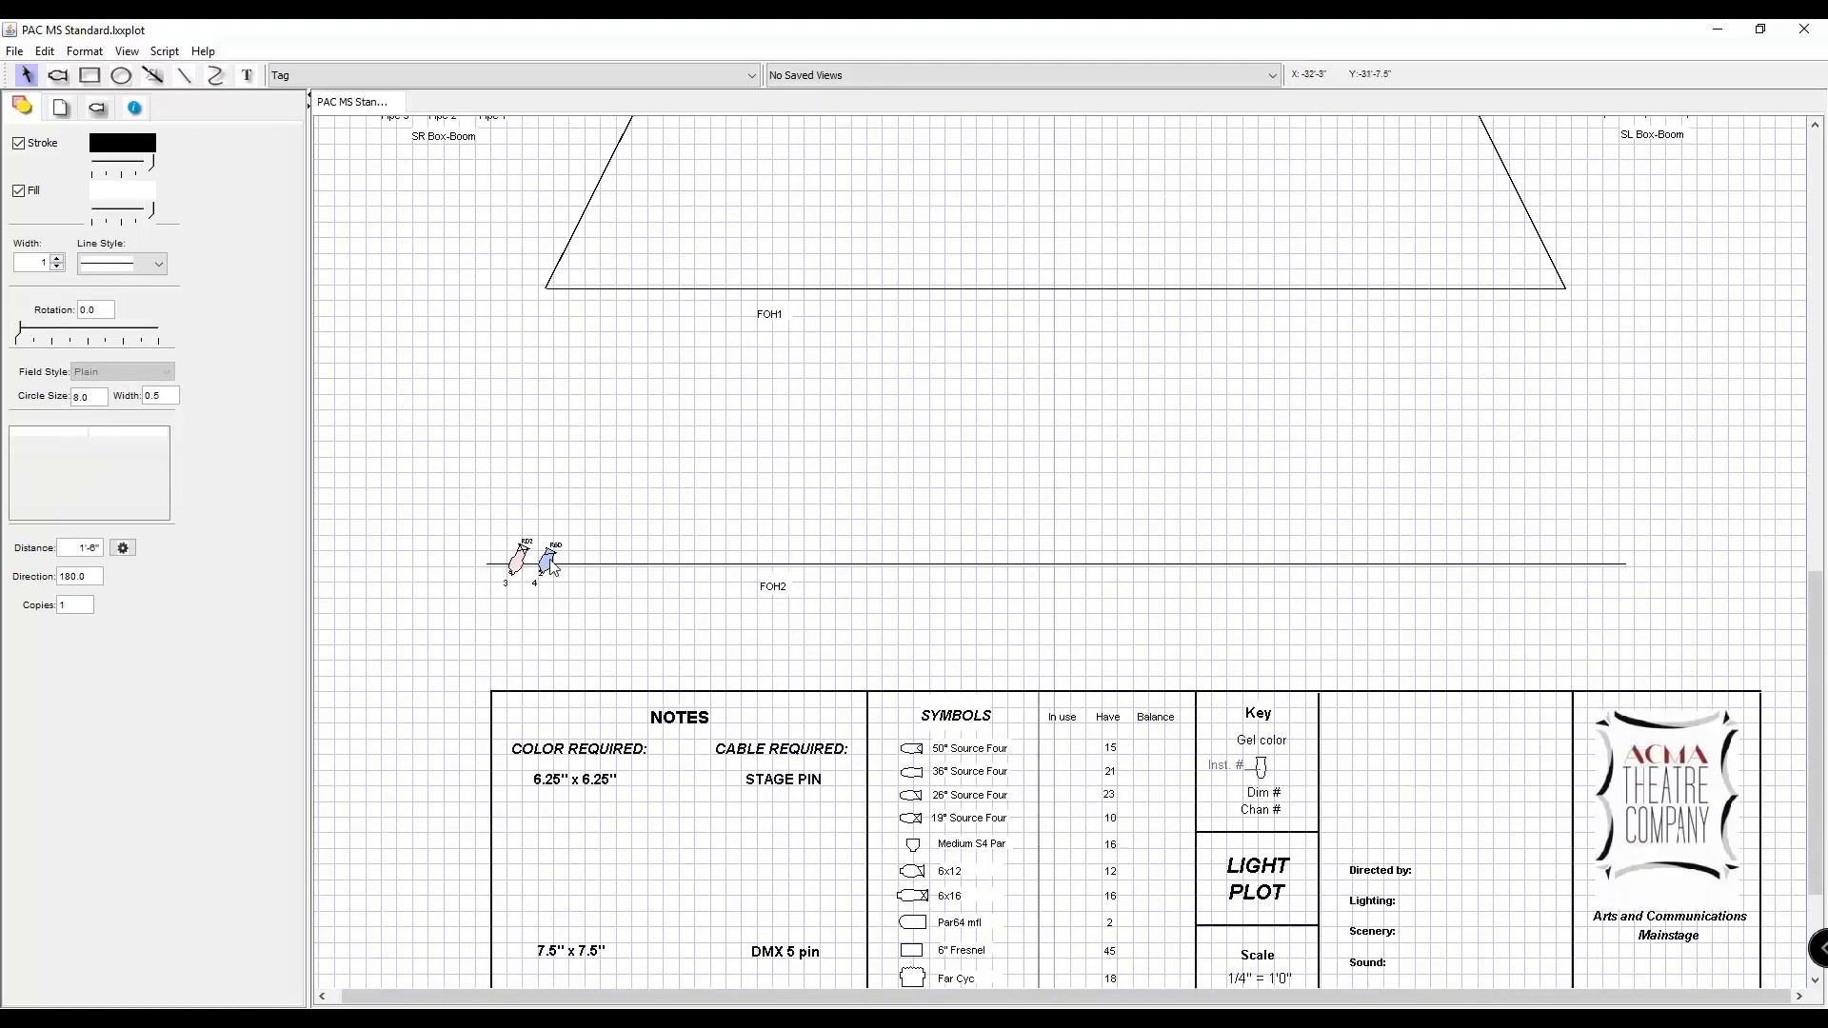
key(ctrl+equal)
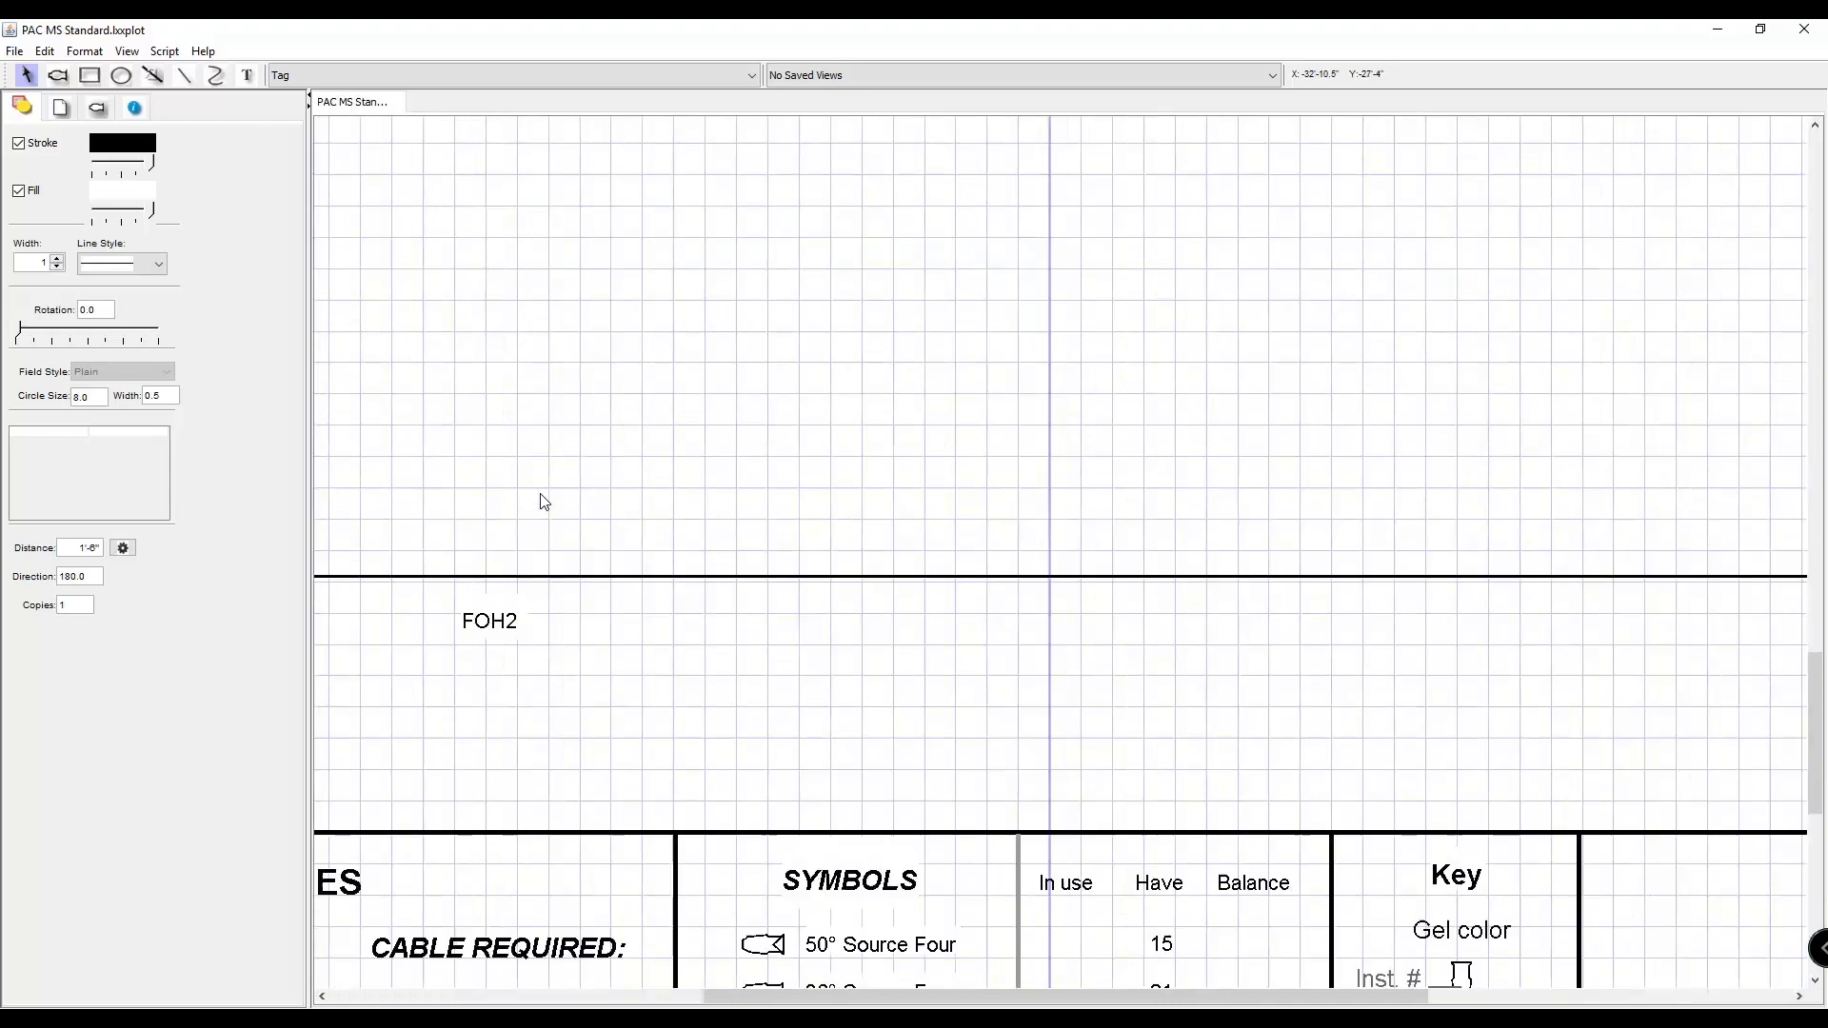
scroll(738, 729, left, 5)
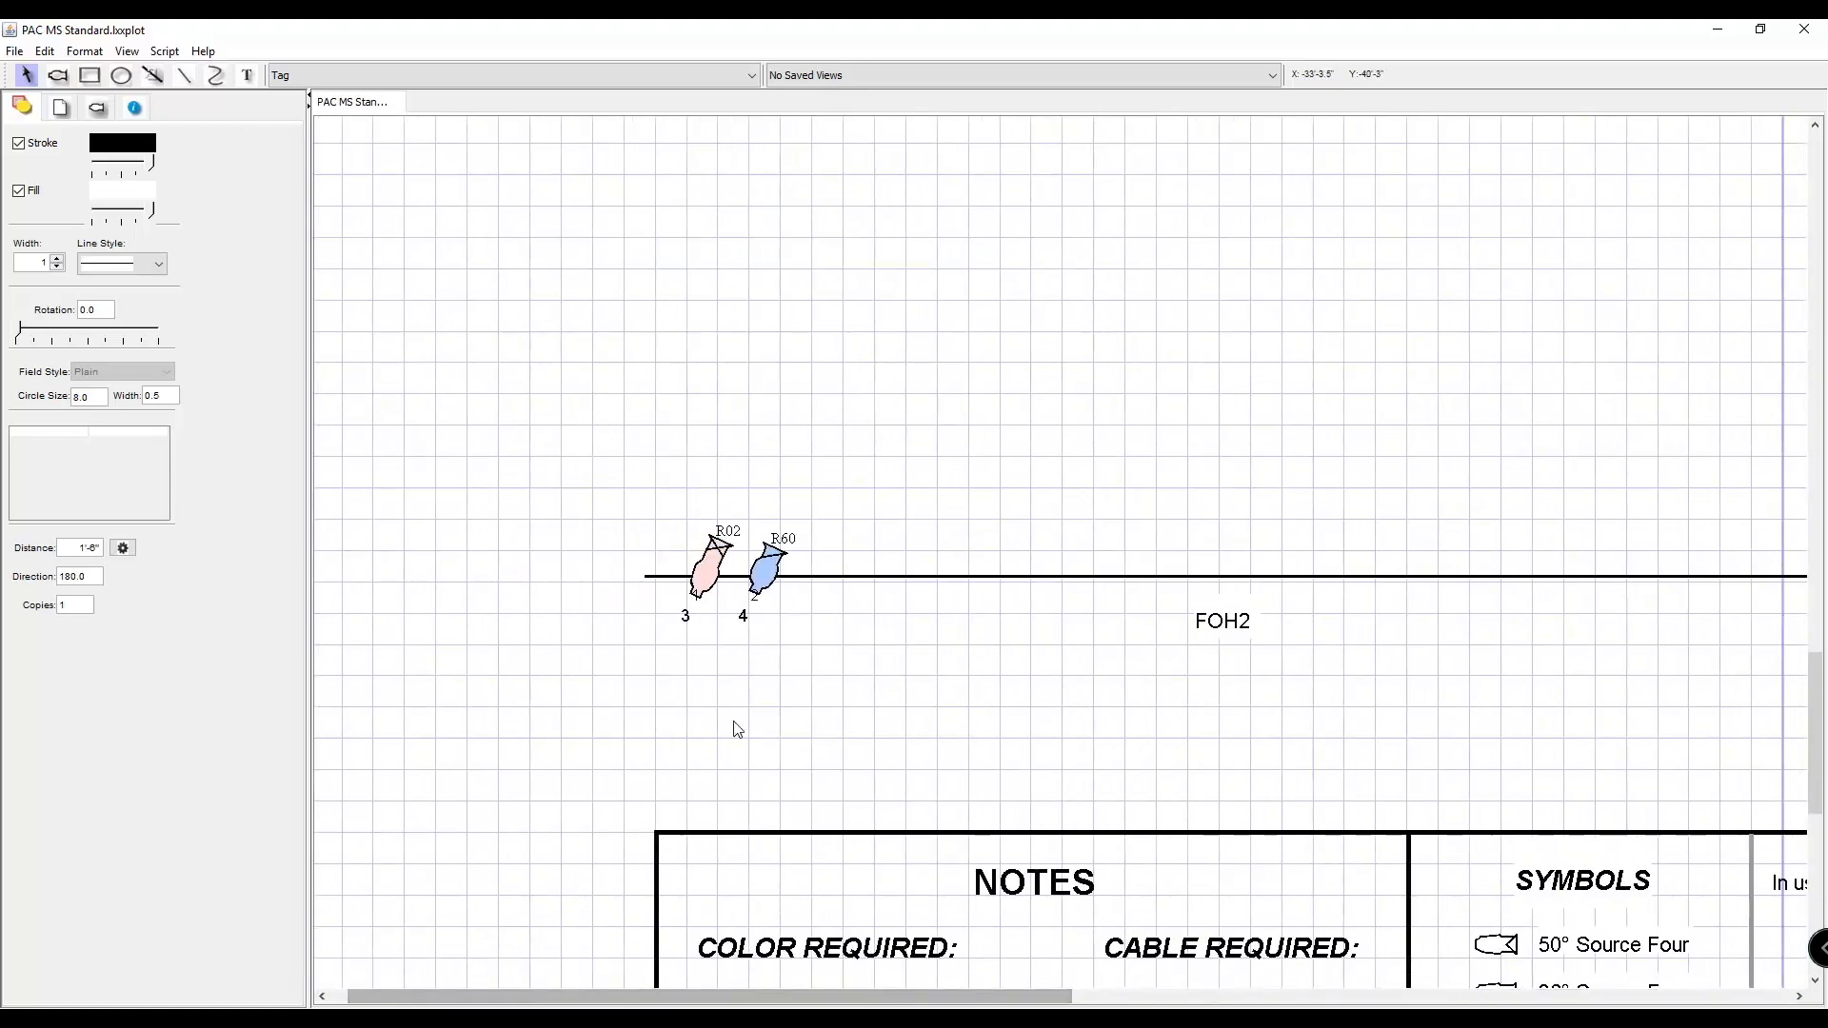
drag(666, 505, 861, 632)
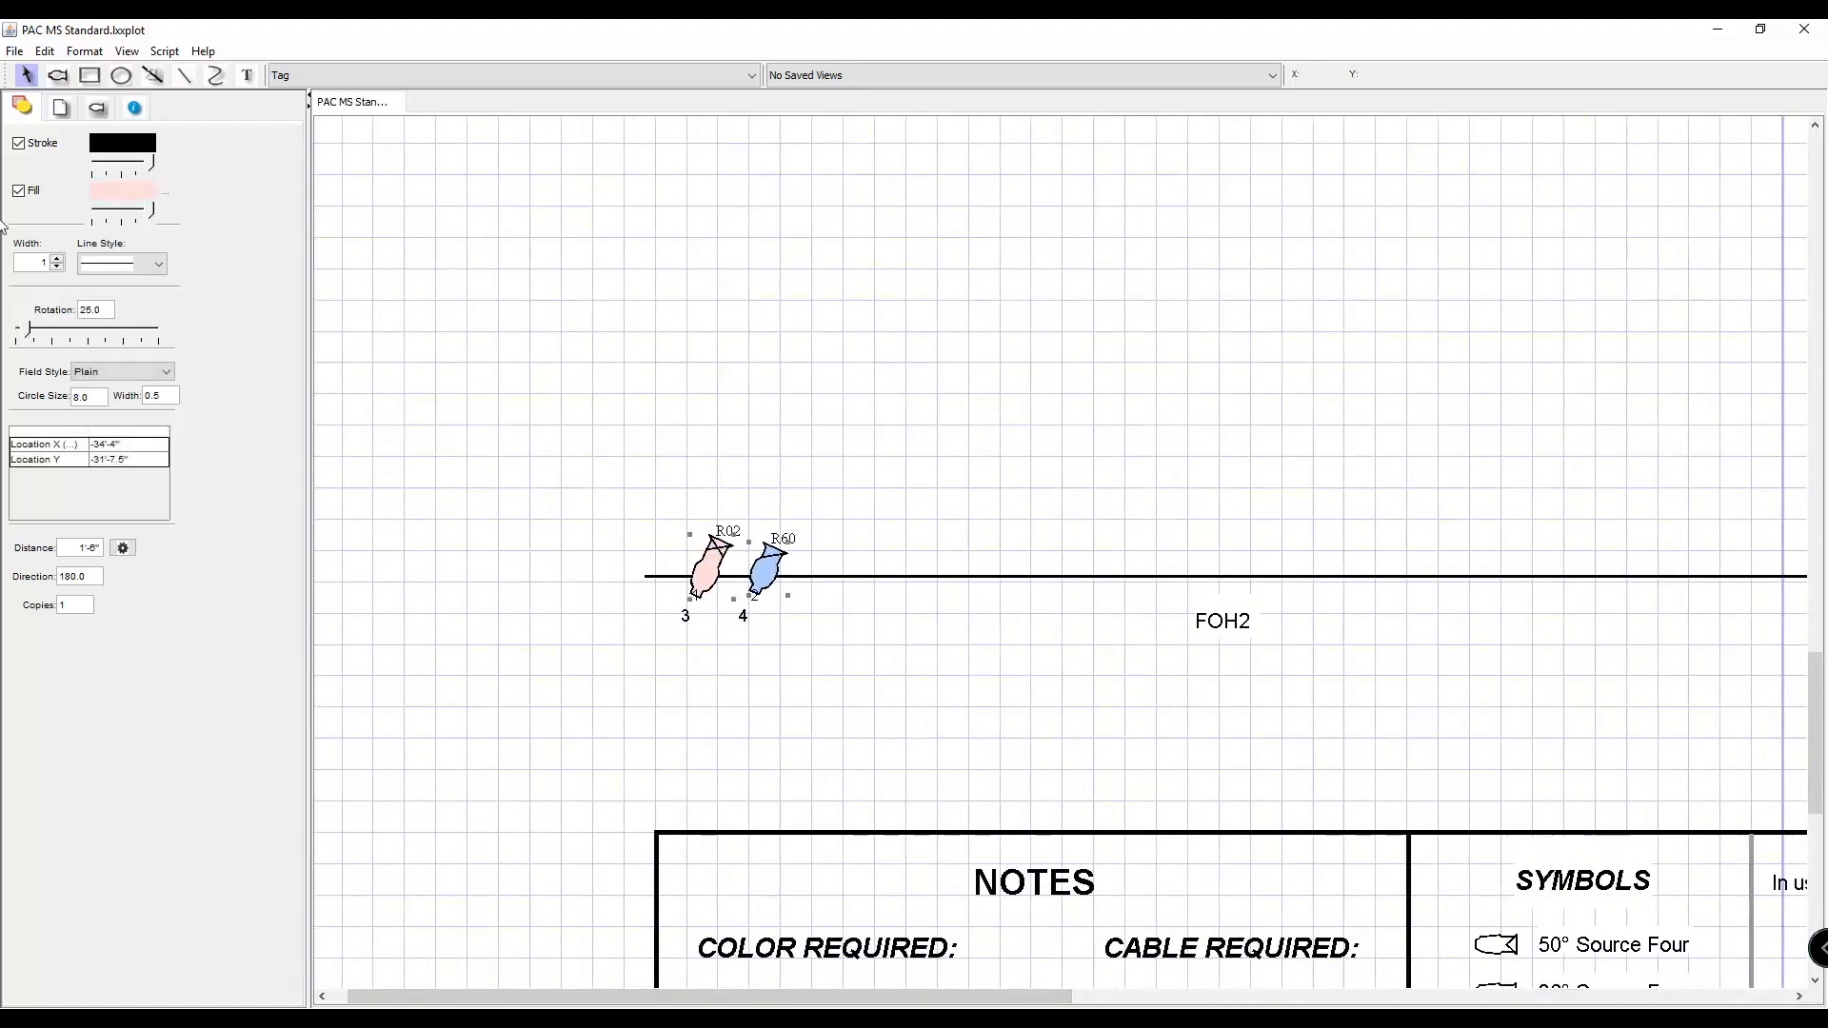
click(135, 107)
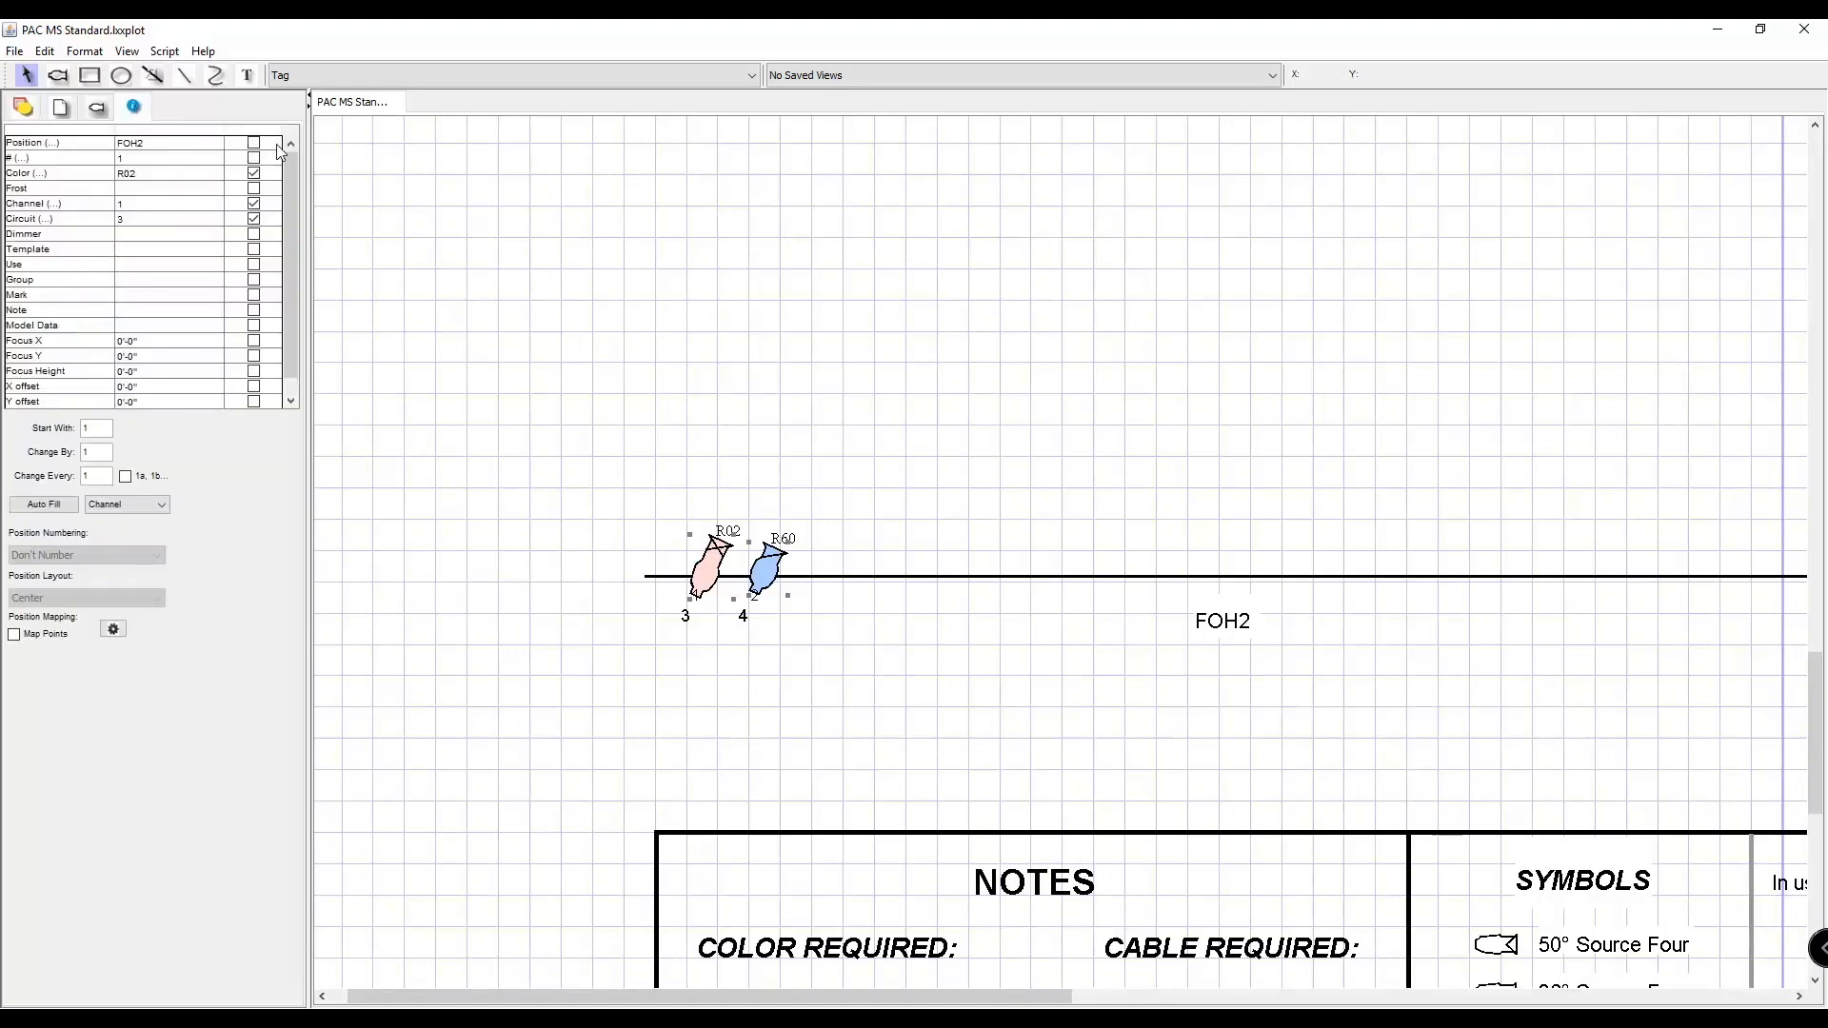
click(206, 158)
key(Return)
click(747, 360)
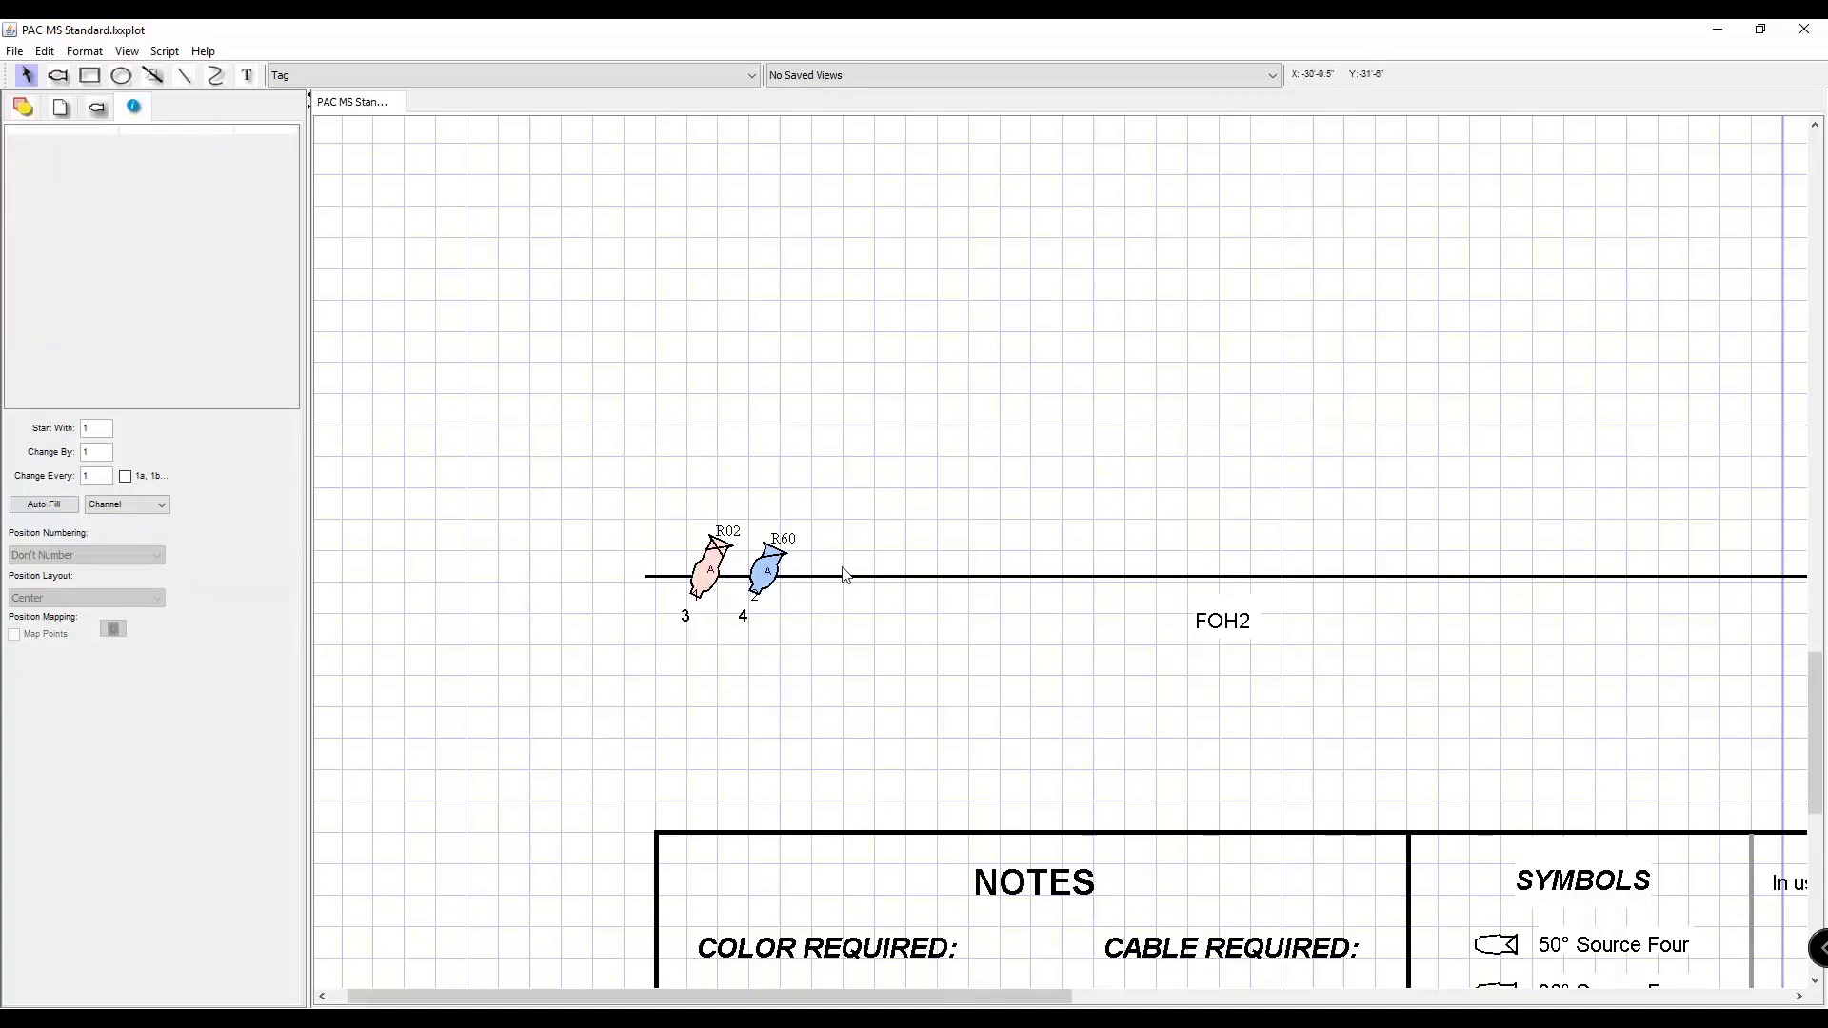
Compare the dashed focus area A on the apron with the position and labels of the two FOH2 fixtures.
scroll(842, 574, up, 20)
scroll(1076, 785, down, 10)
scroll(1190, 967, right, 5)
drag(1190, 967, 1437, 914)
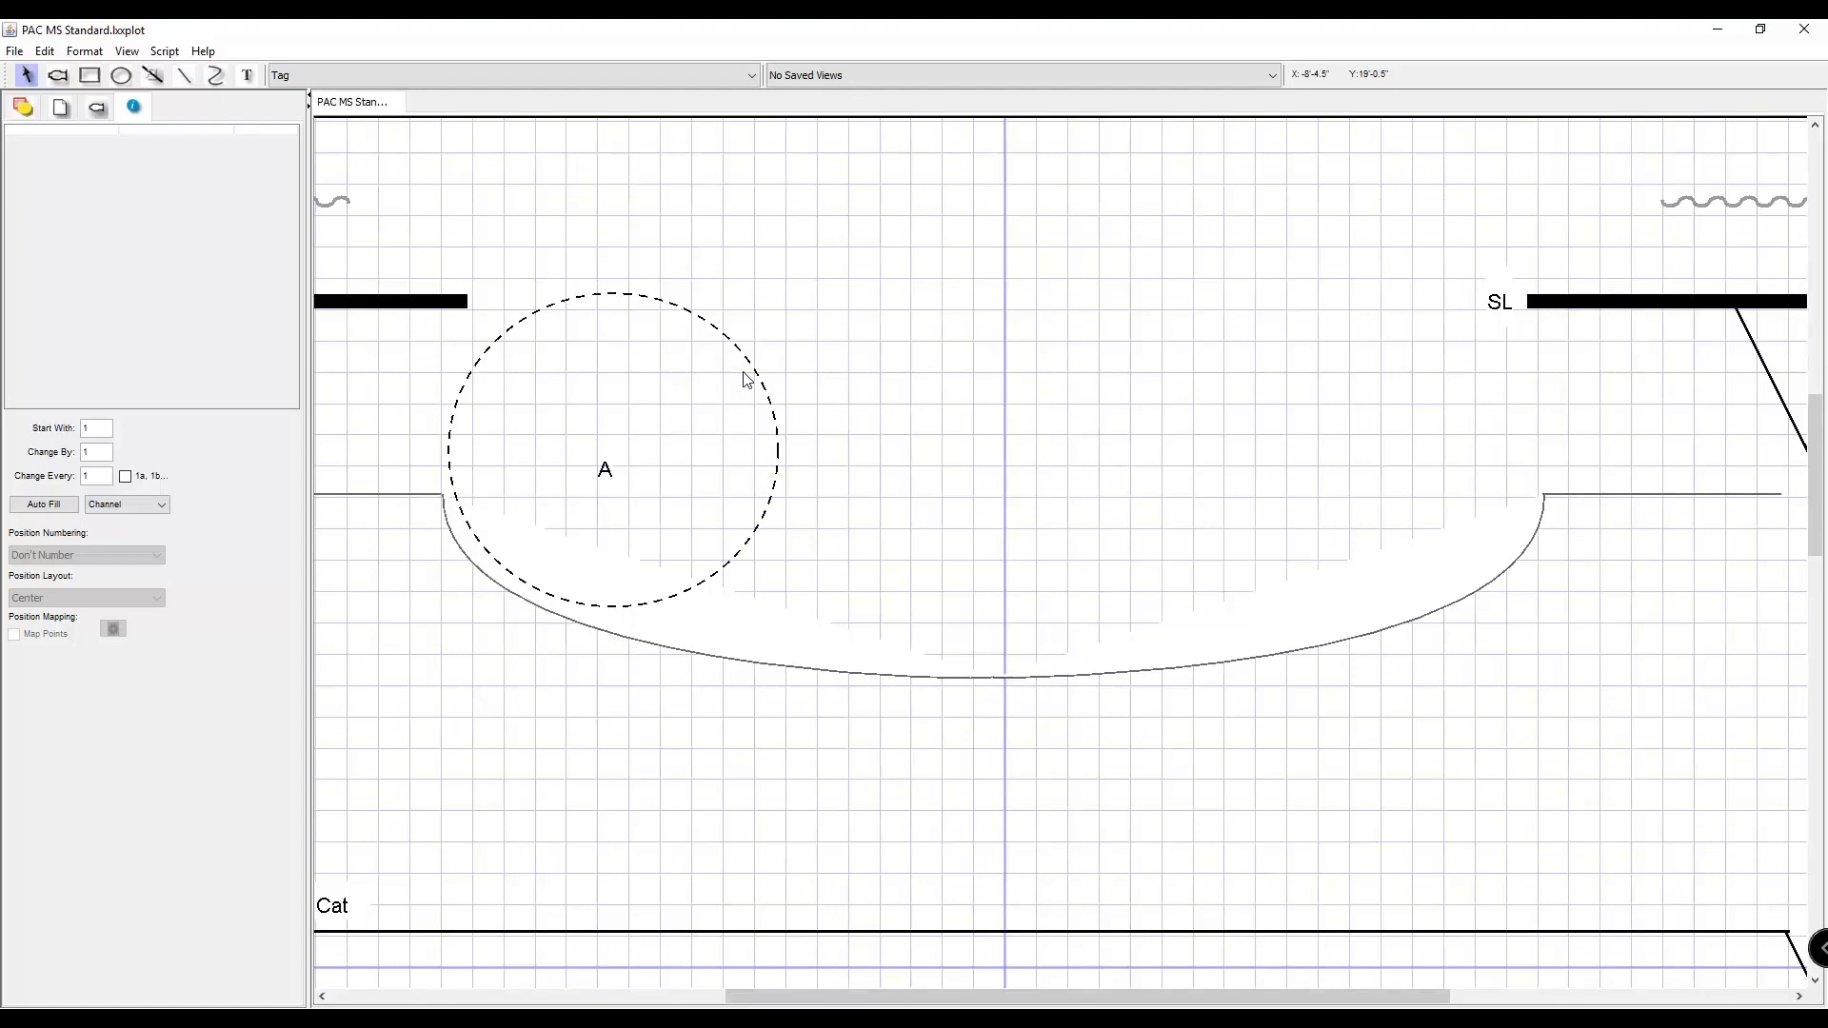
key(ctrl+minus)
key(ctrl+minus)
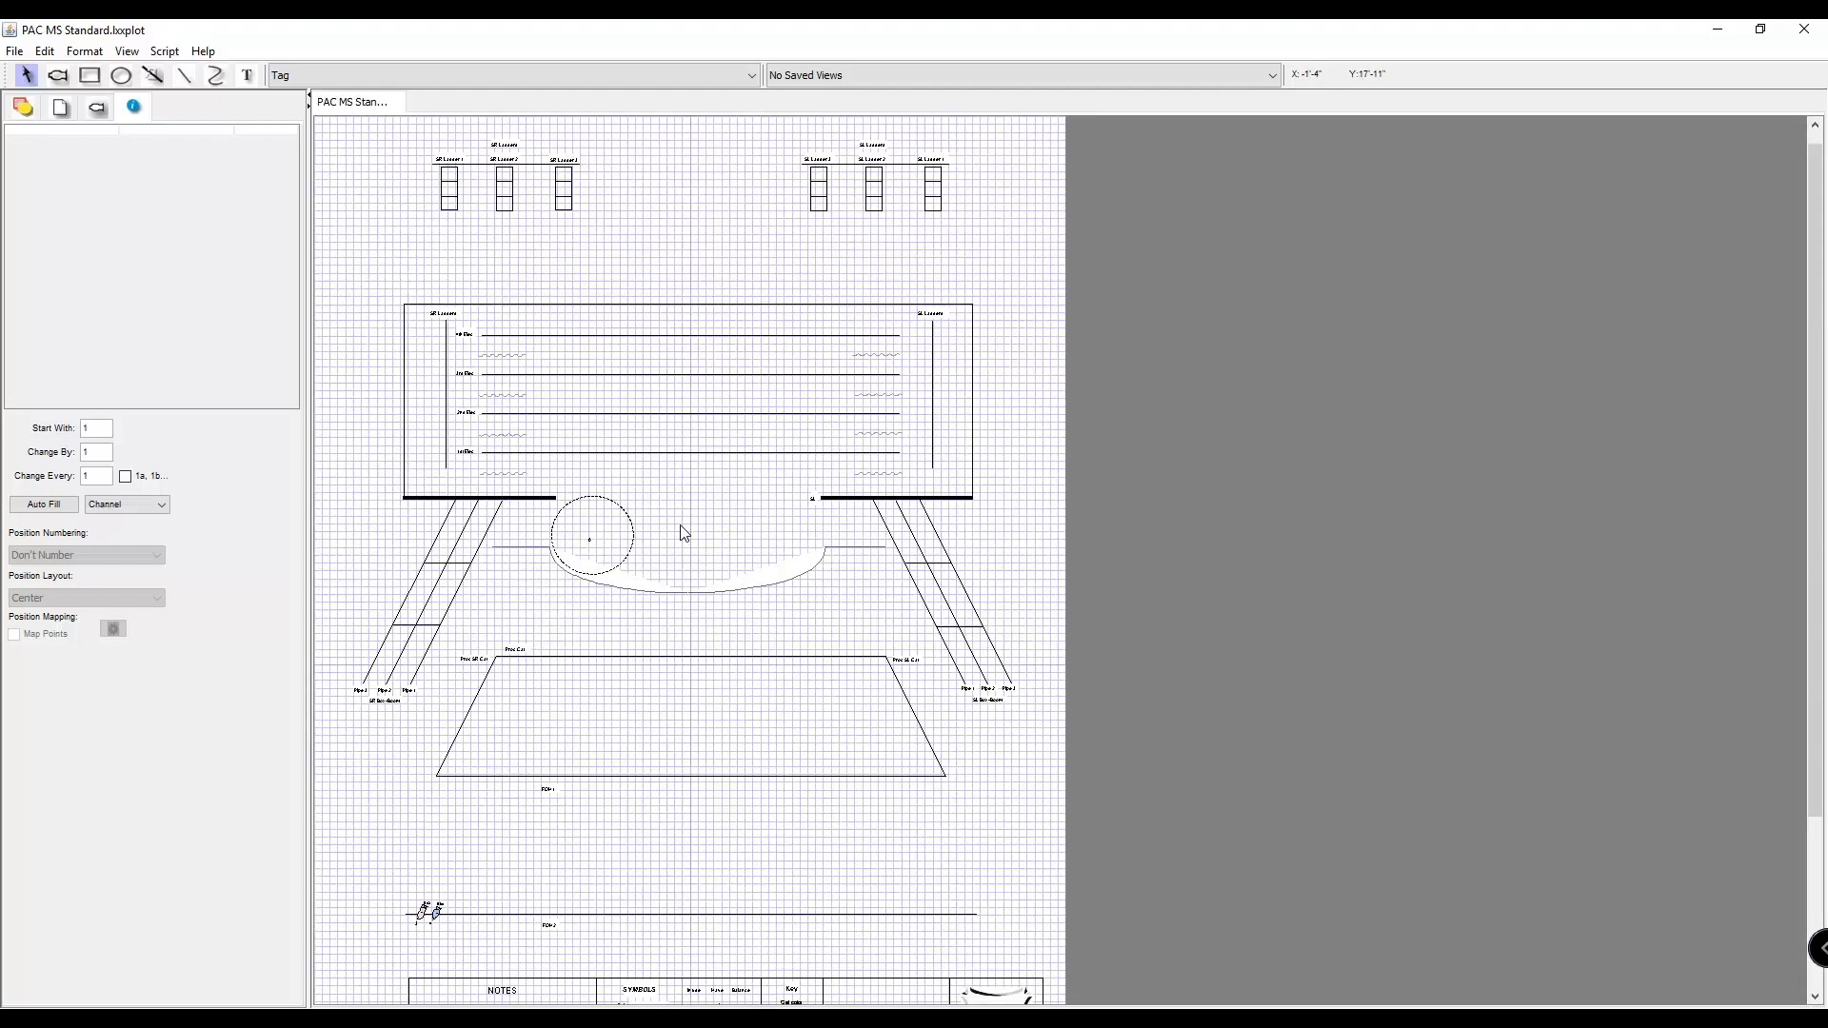
key(ctrl+plus)
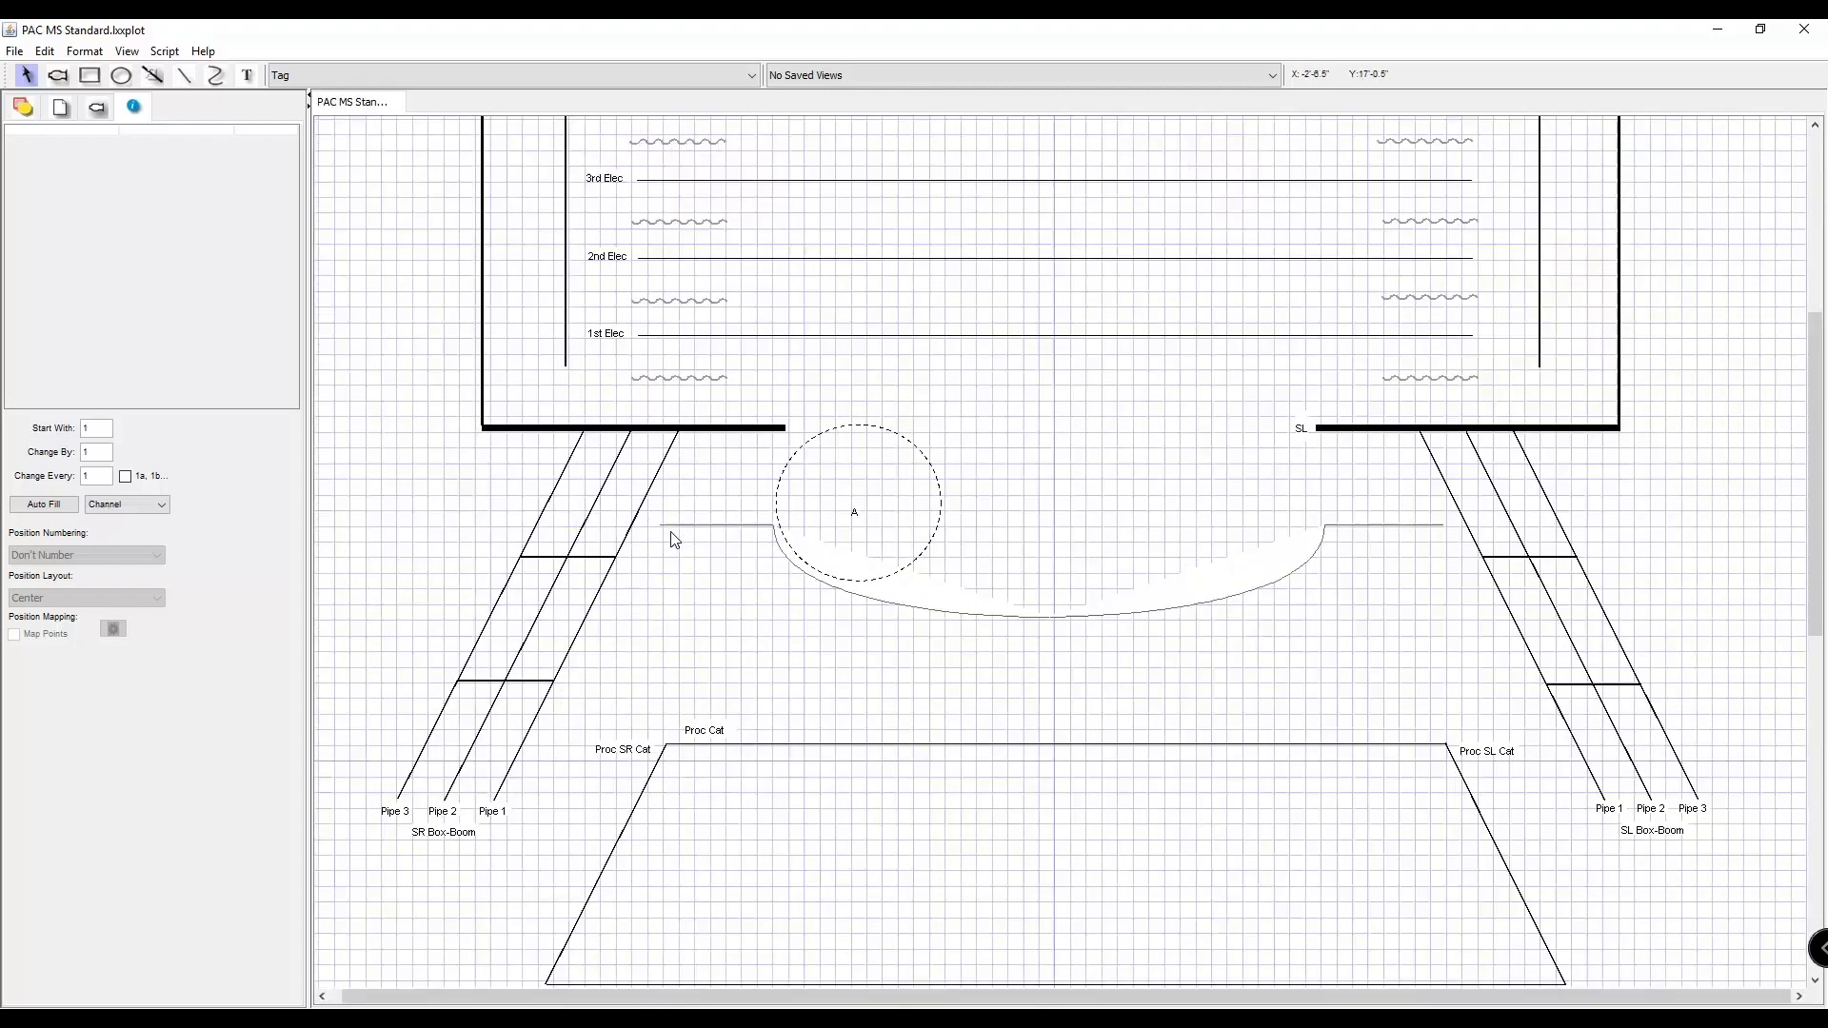
scroll(701, 482, down, 9)
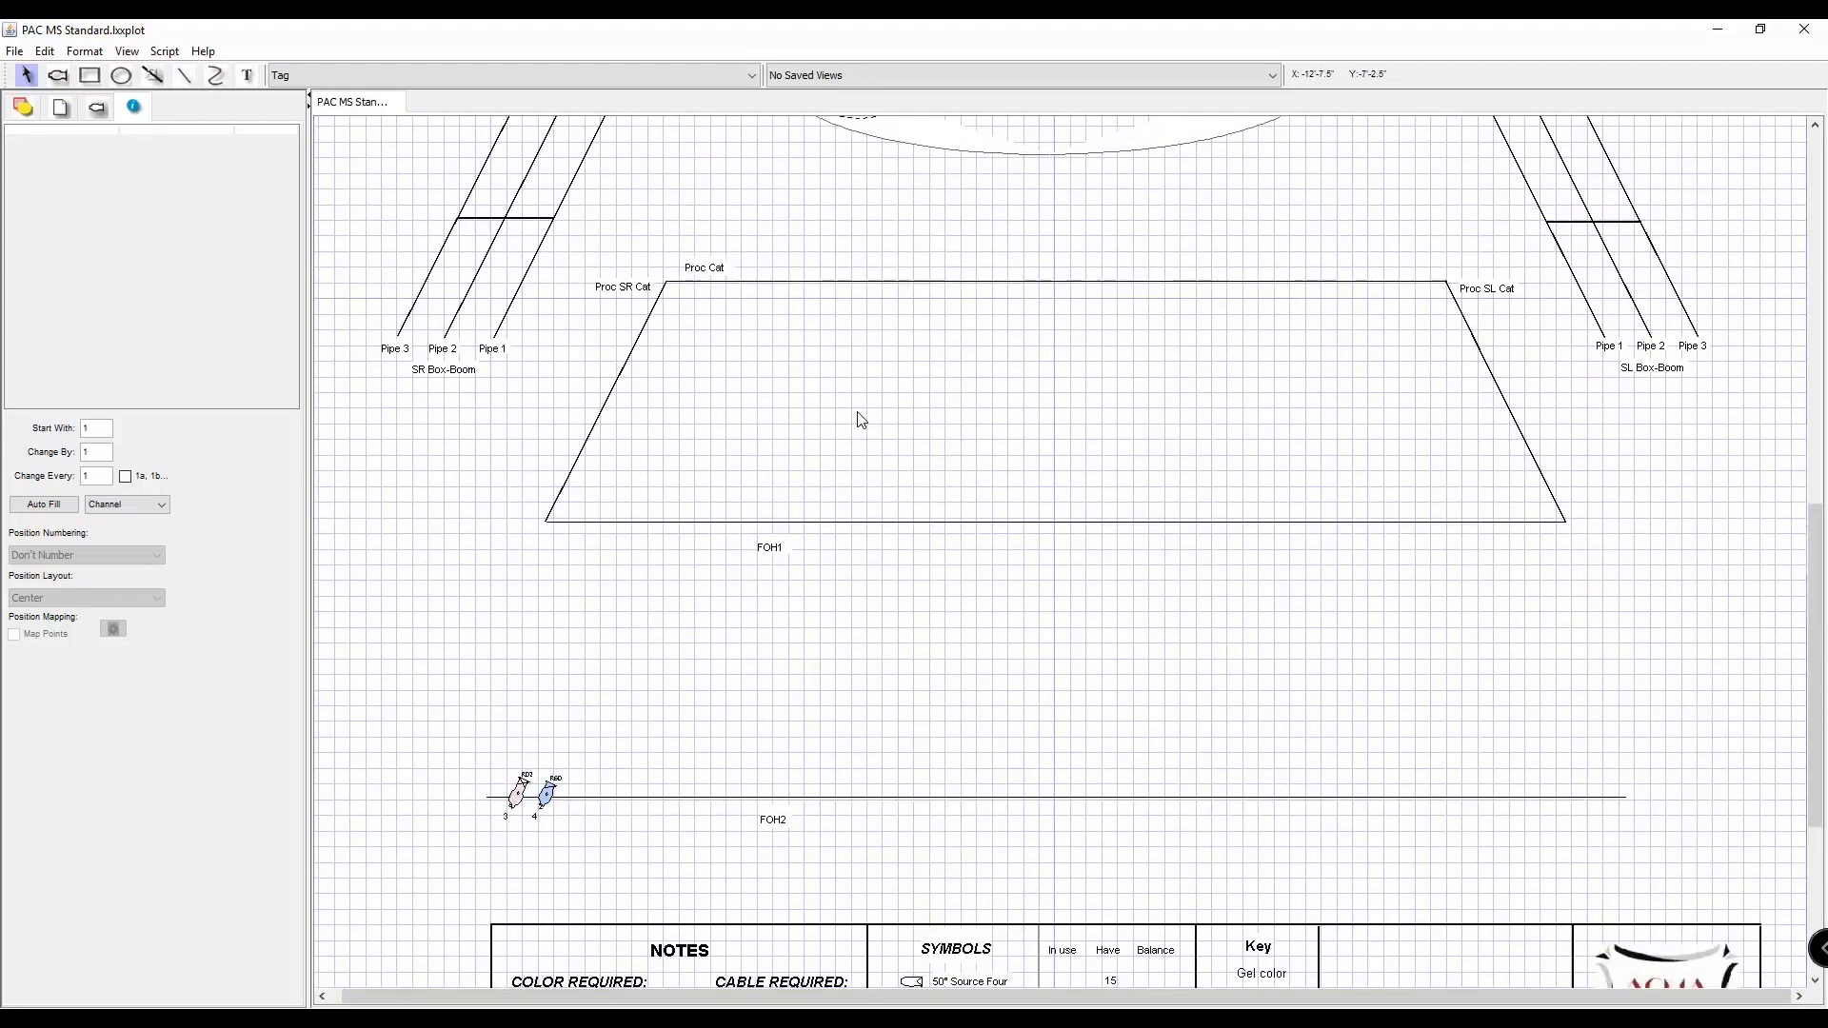
scroll(861, 419, up, 10)
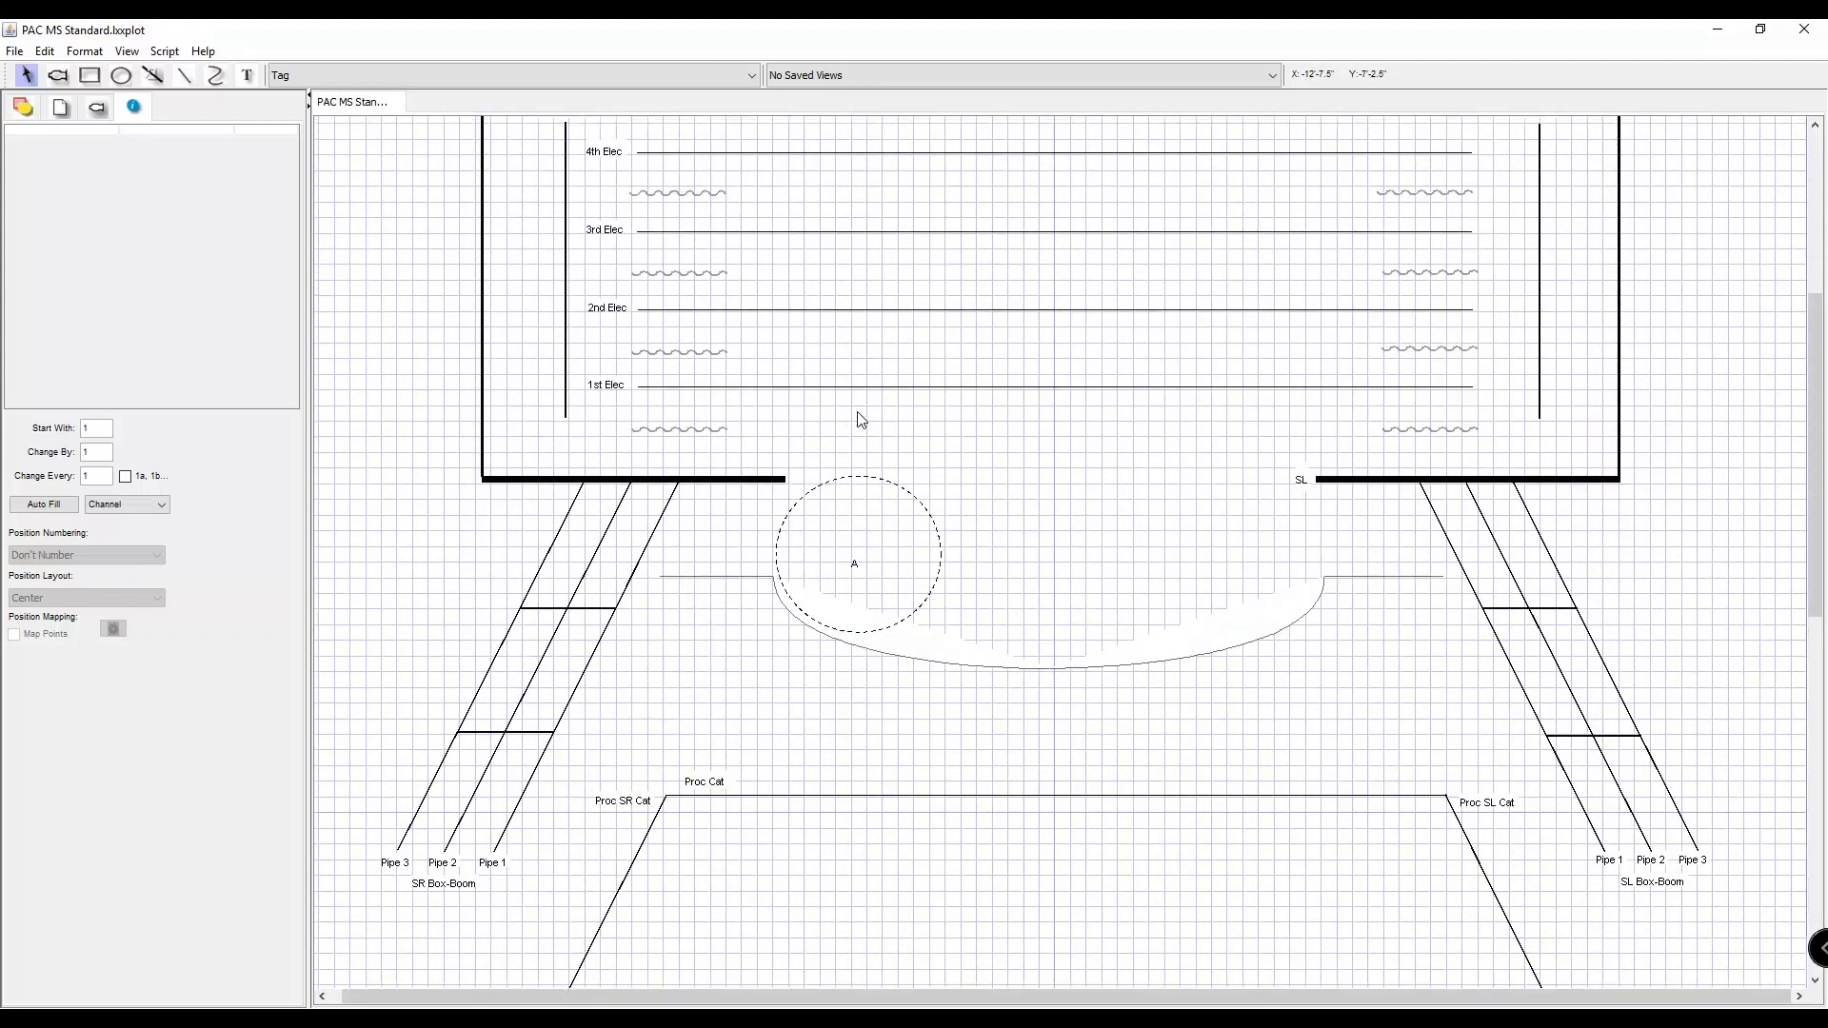
scroll(861, 419, up, 6)
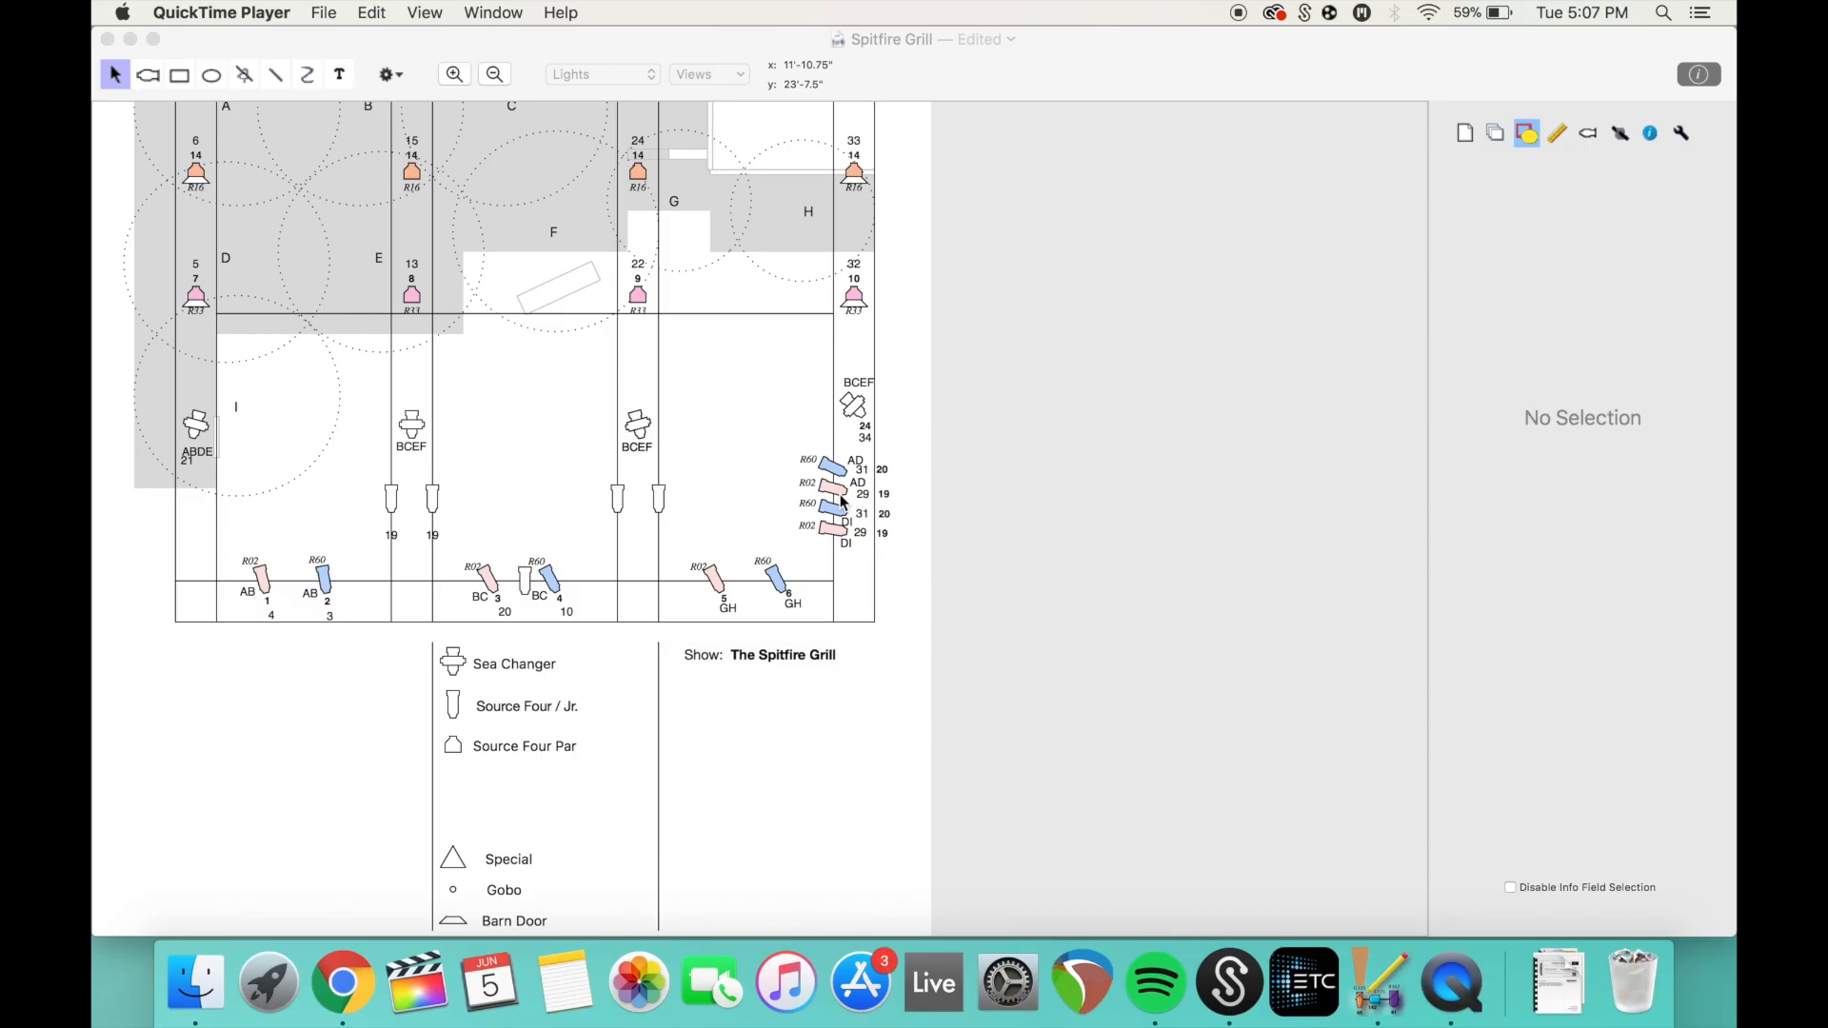
Examine the focus areas, the area letters beside the fixtures and the symbol key on the Spitfire Grill plot.
scroll(842, 635, up, 4)
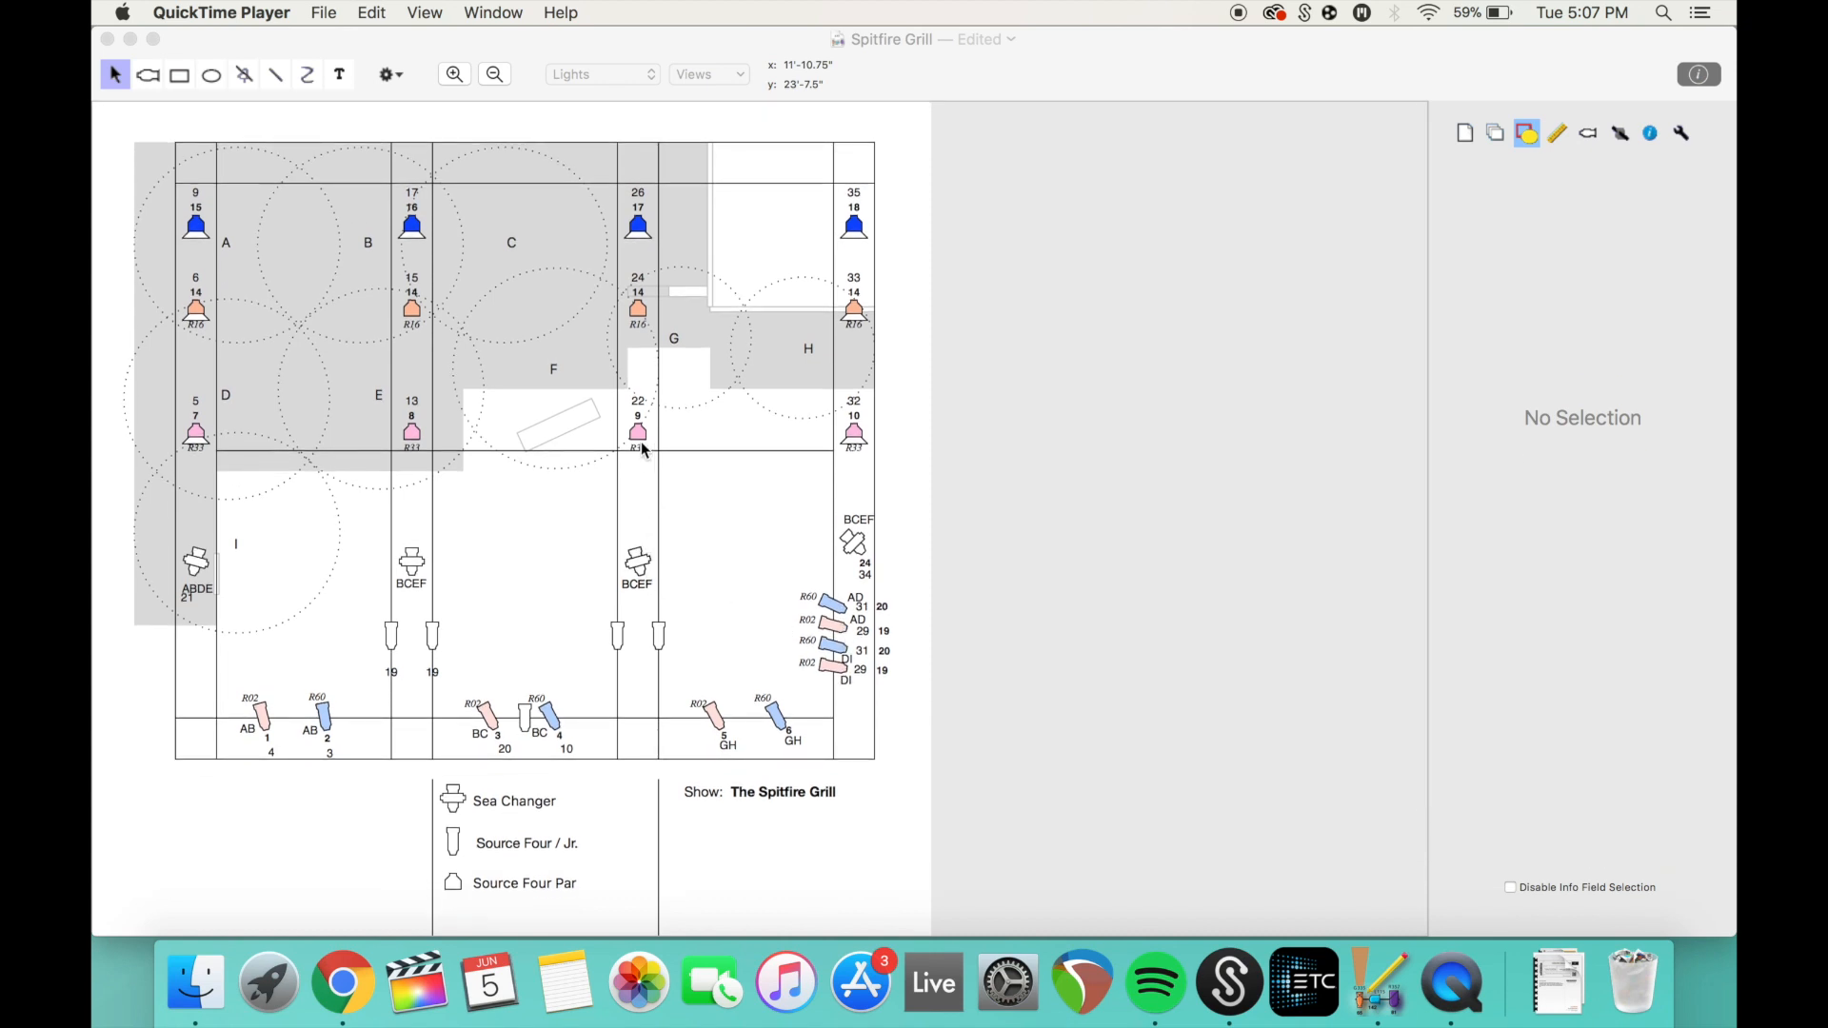
scroll(642, 450, down, 4)
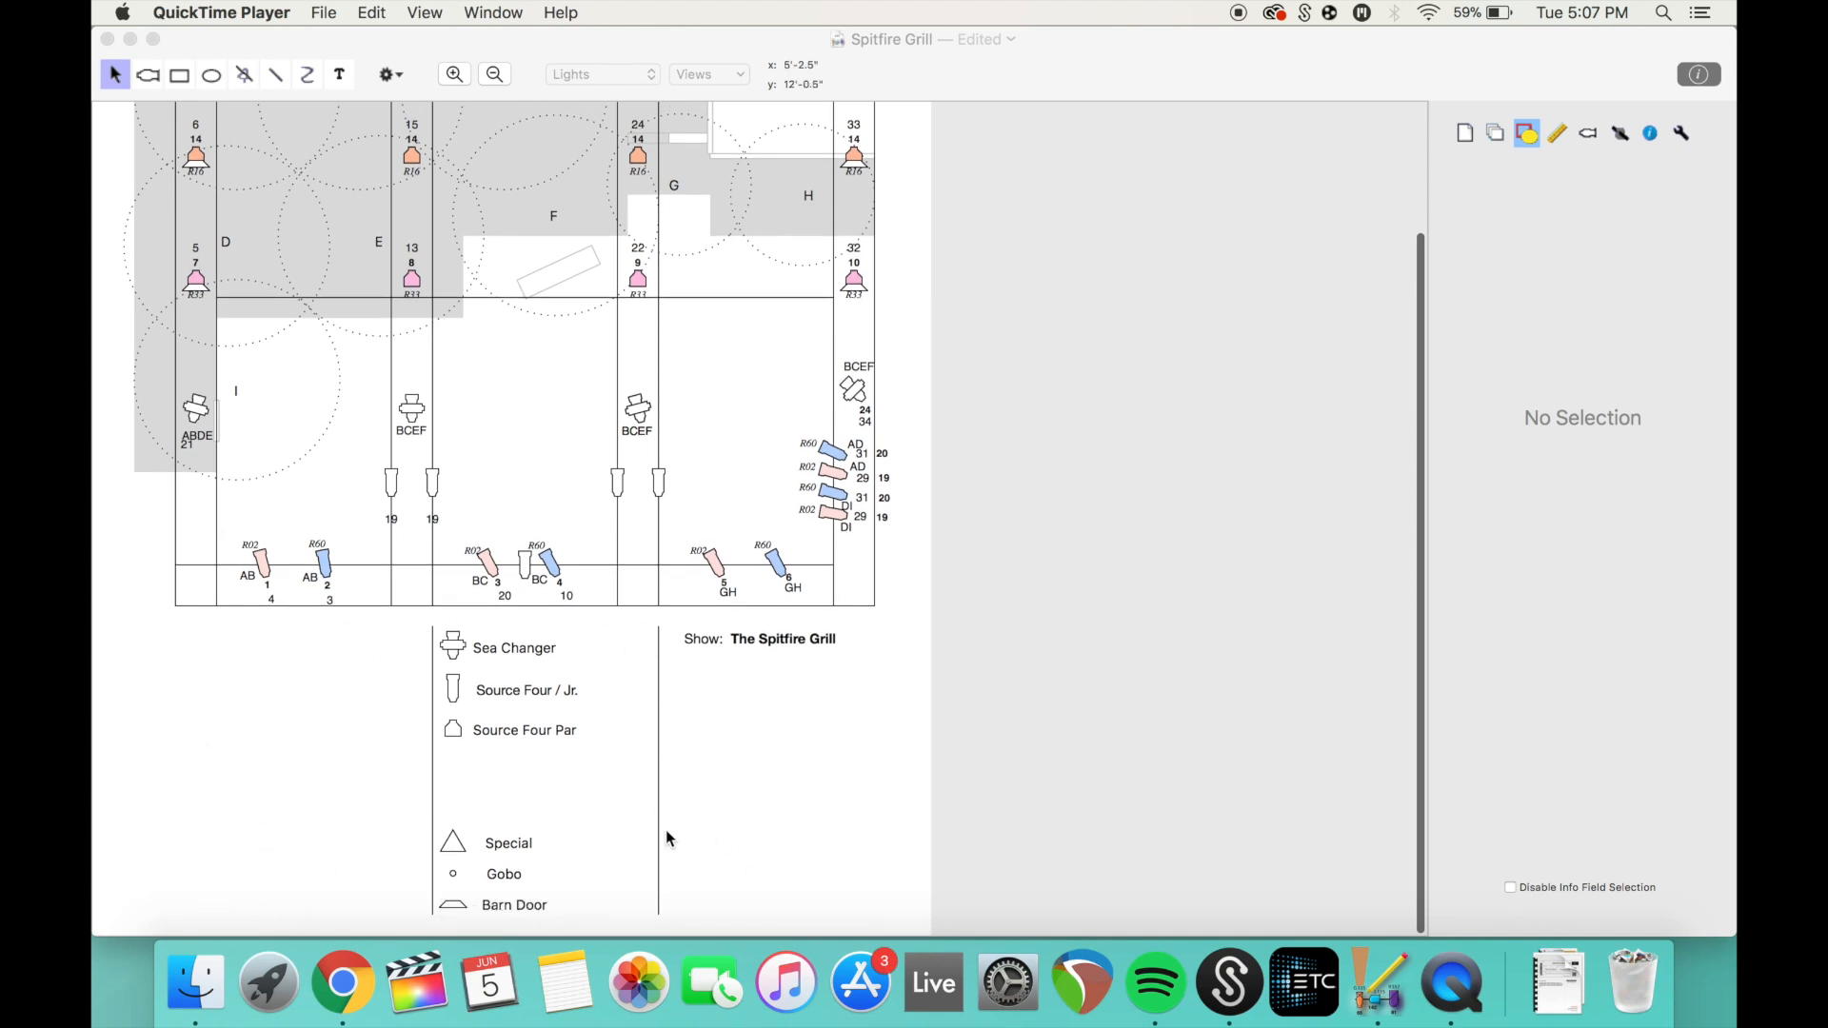
scroll(603, 755, up, 4)
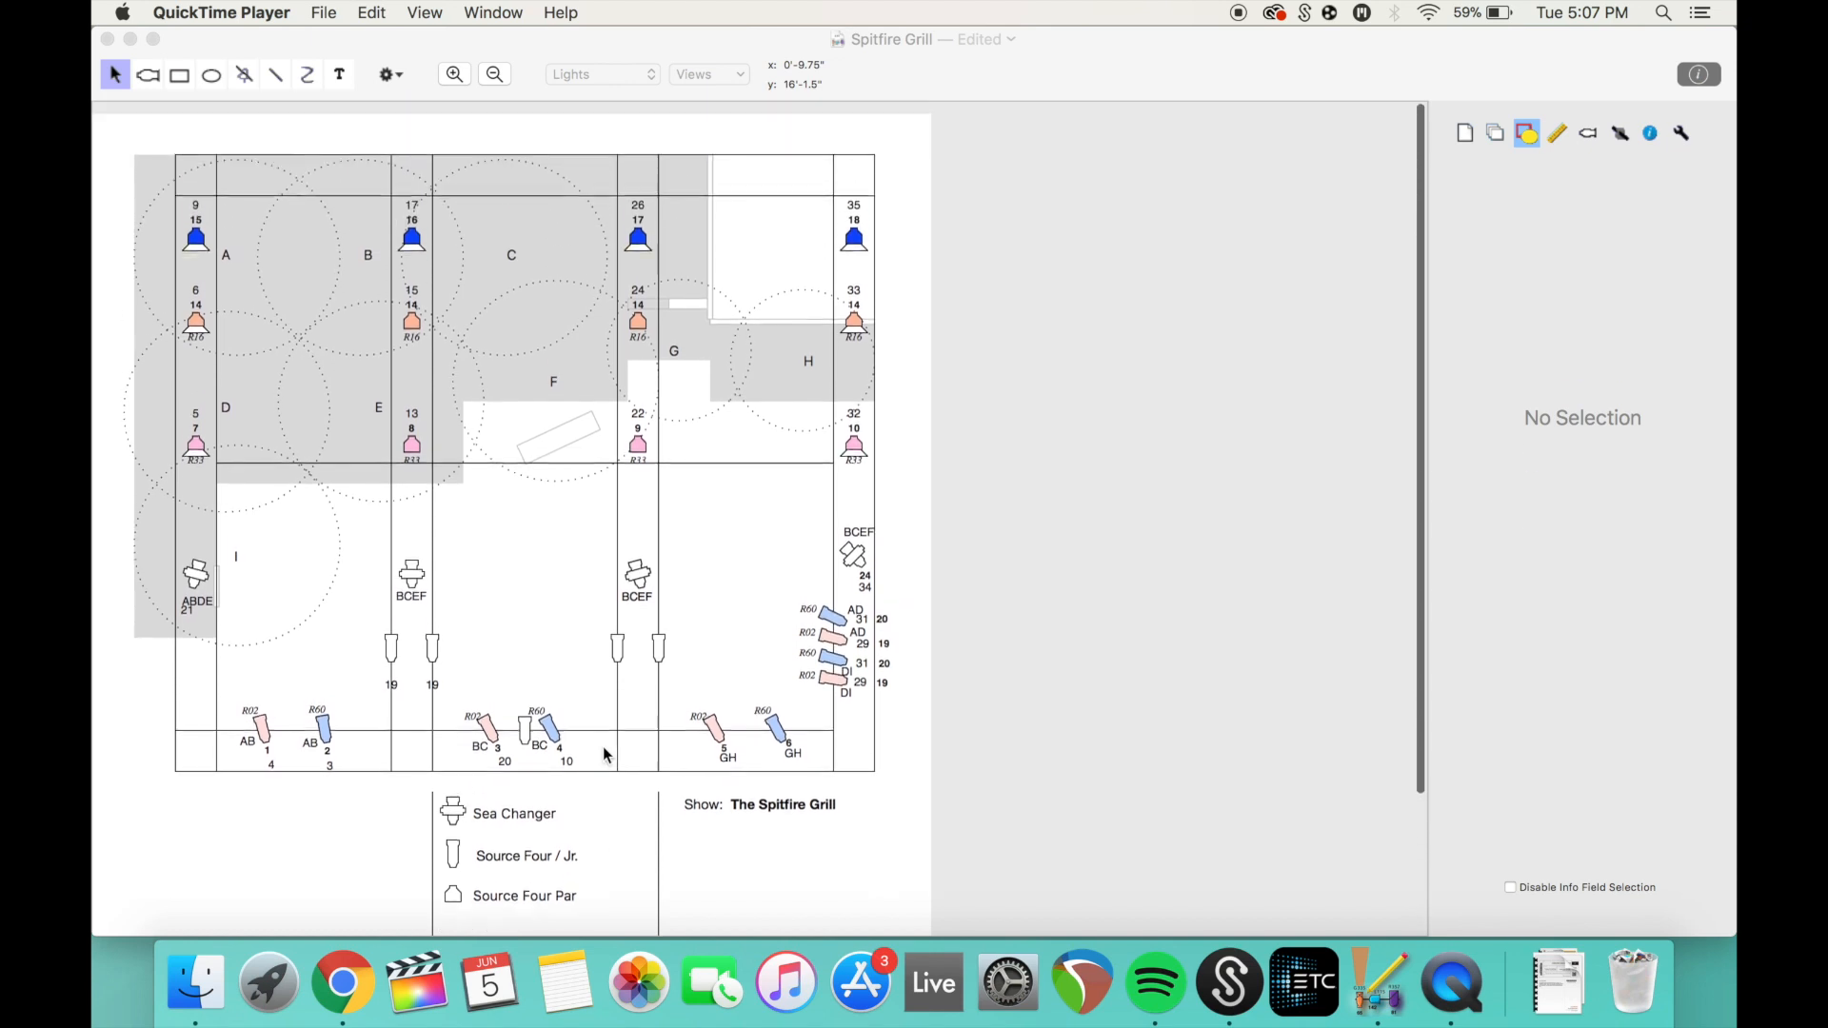